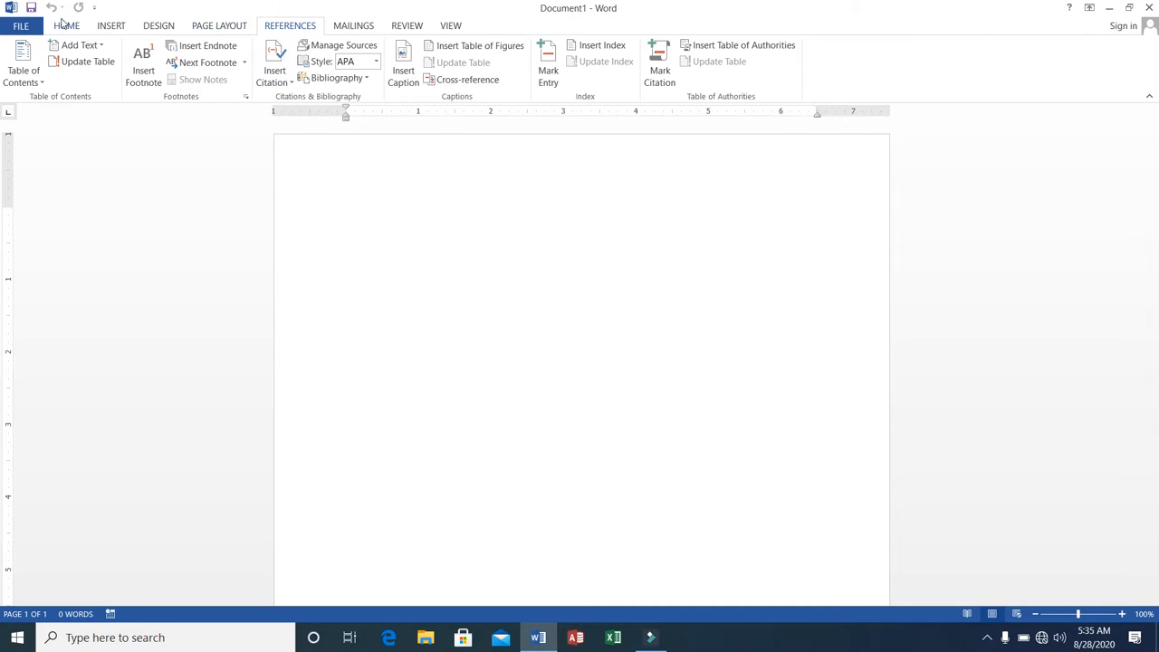
click(65, 25)
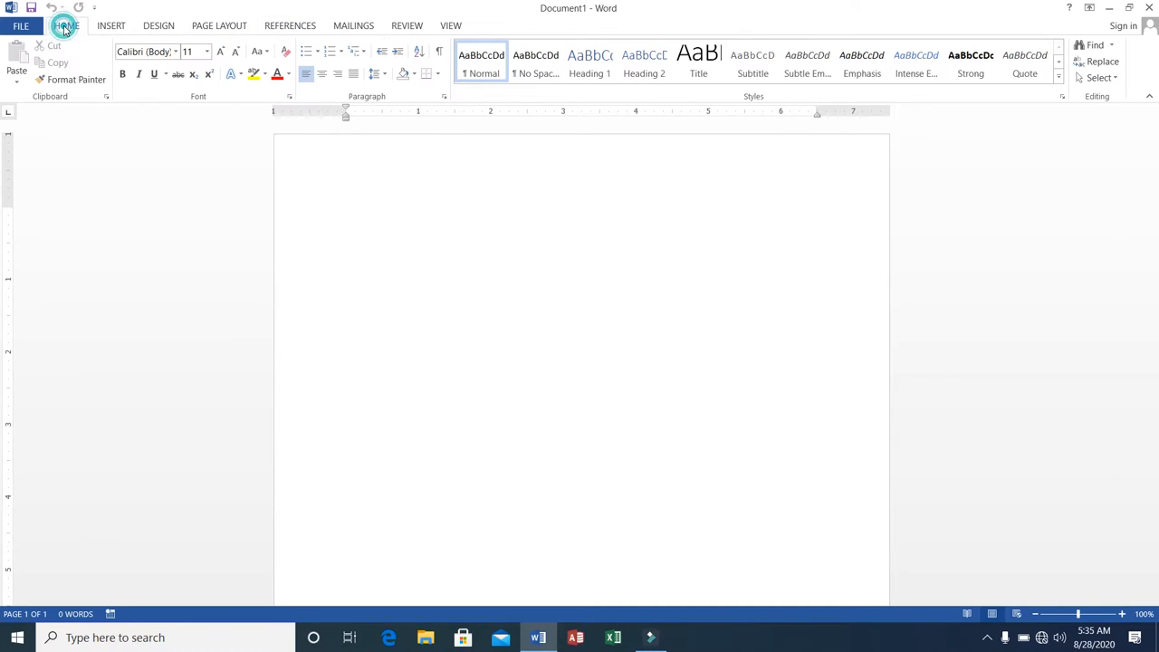
click(111, 27)
click(156, 26)
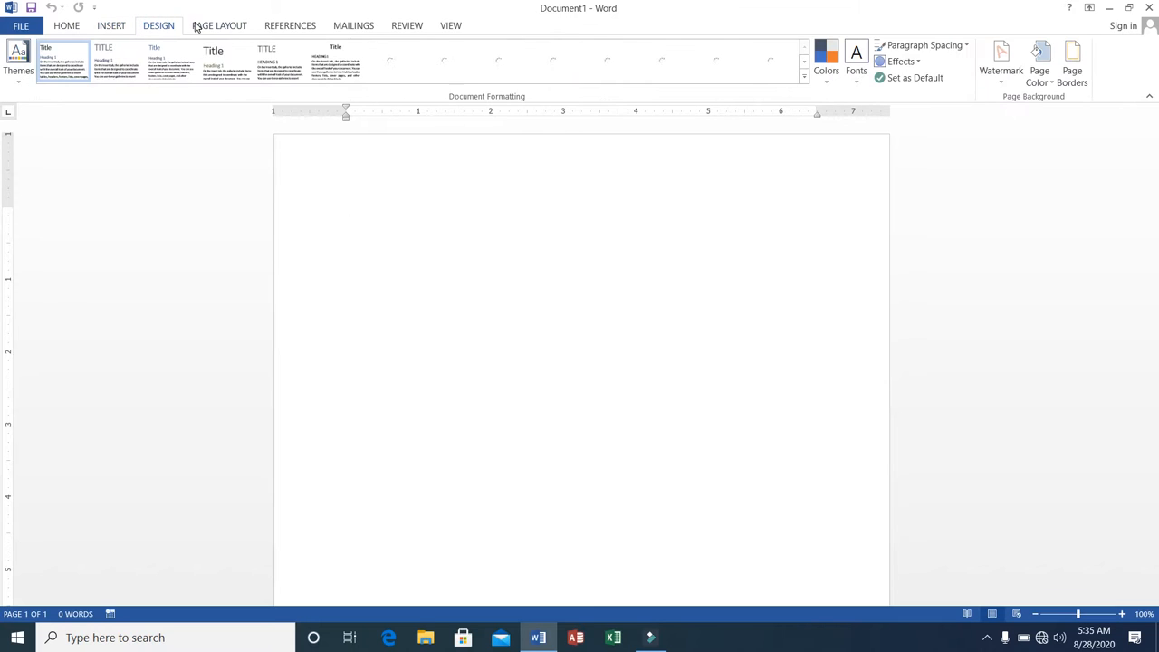
click(195, 27)
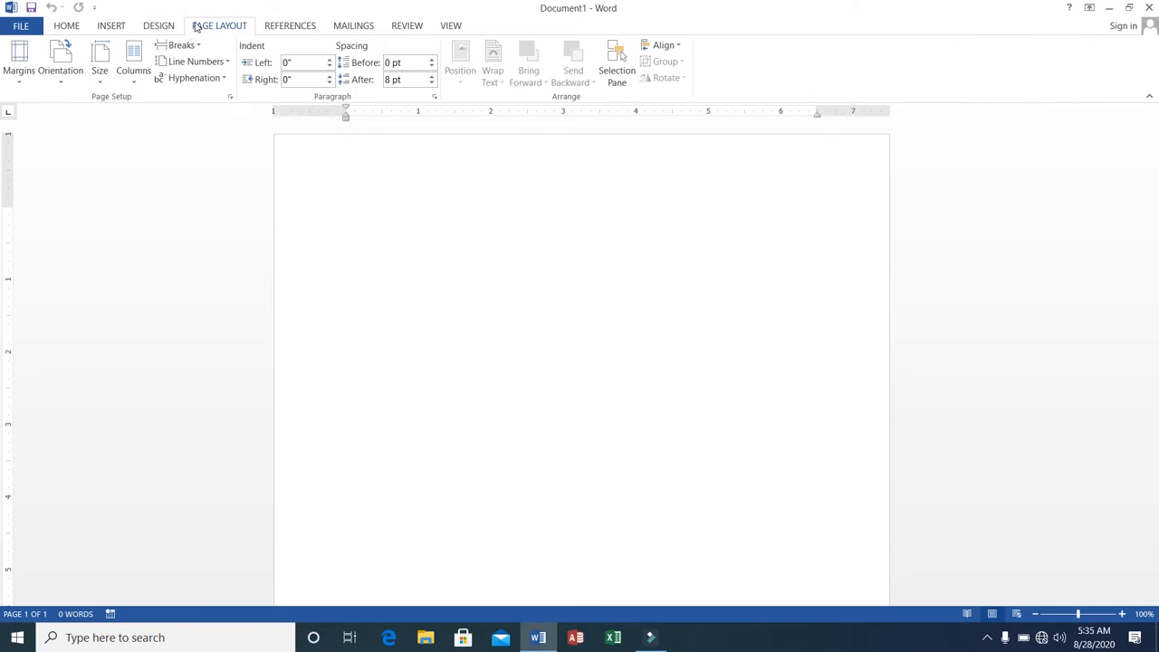
click(282, 28)
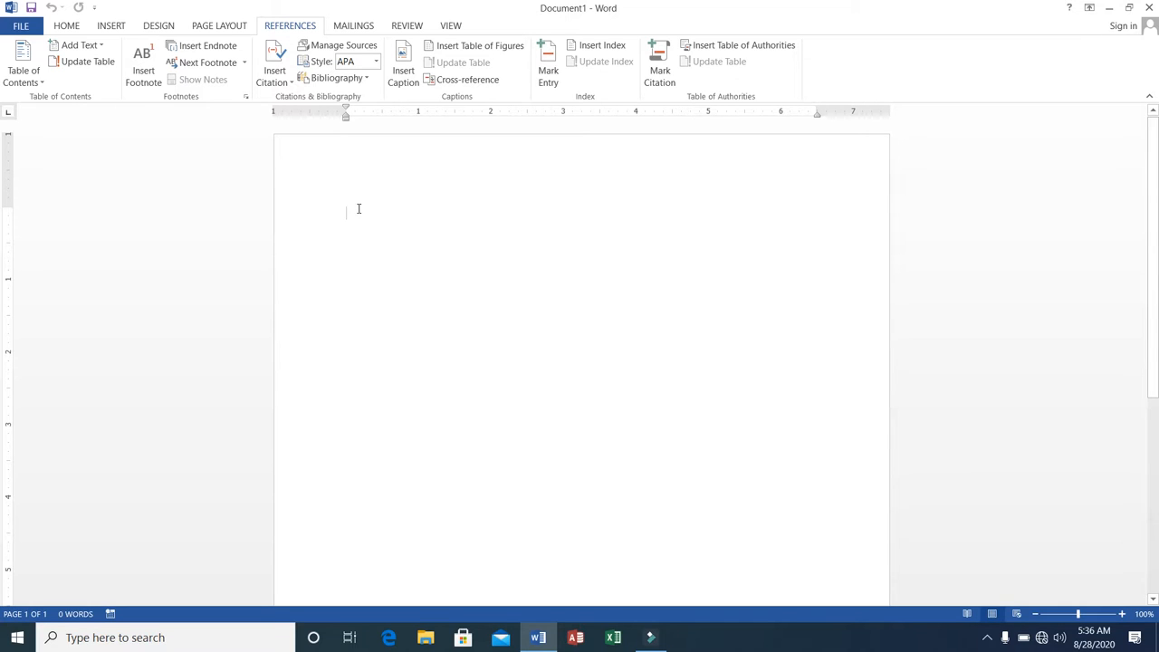
click(42, 84)
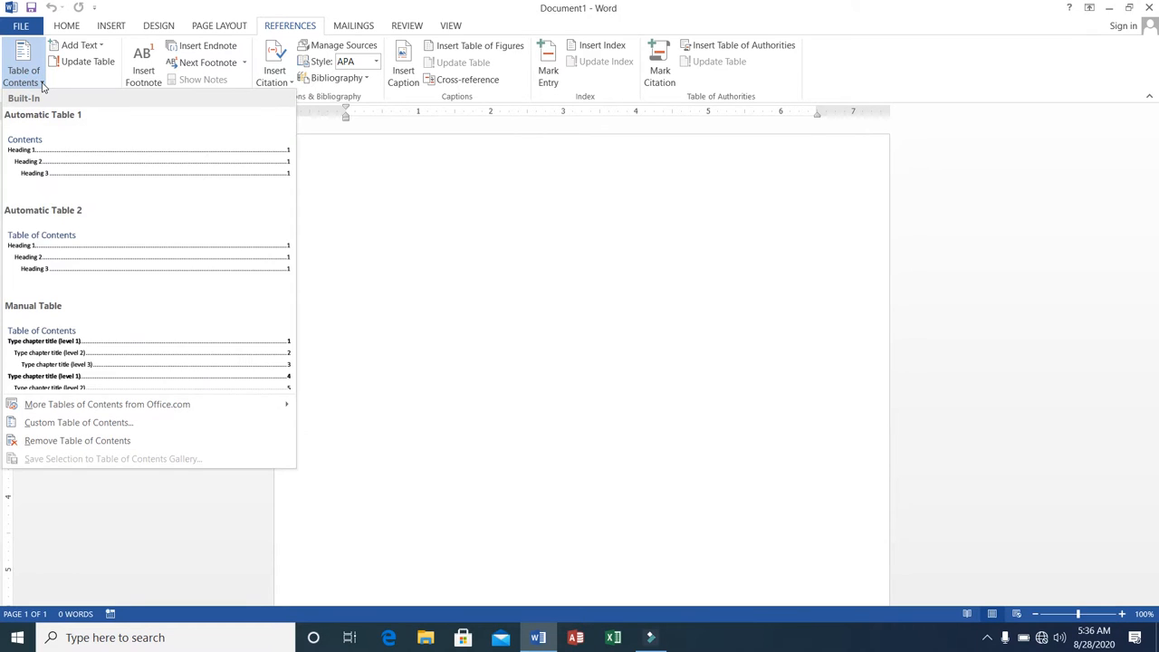
click(361, 199)
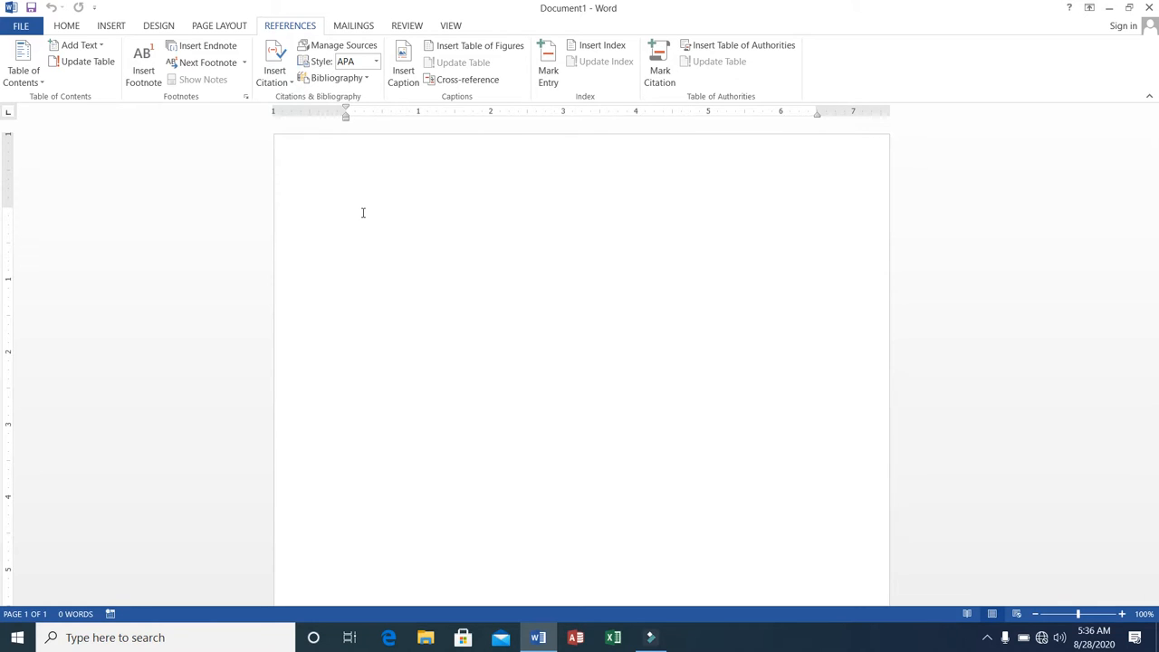
Write "Computers" at the start of the document and number it 1.0 as a list heading.
text(Computers)
key(Left)
key(Left)
key(Left)
key(Left)
key(Left)
key(Left)
key(Left)
key(Left)
key(Left)
text(1.0)
key(Return)
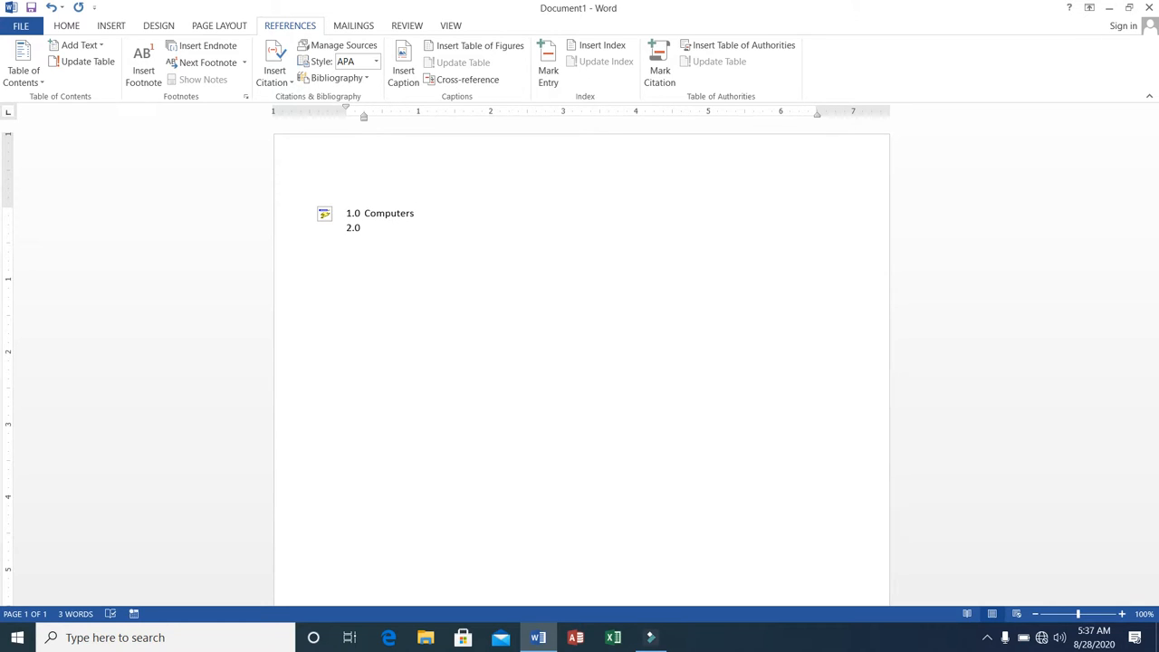
Add the sub-heading 1.1 Input Devices under Computers, with 1.1.1 Keyboard nested beneath it.
key(BackSpace)
text(1.1 Input Devices)
key(Return)
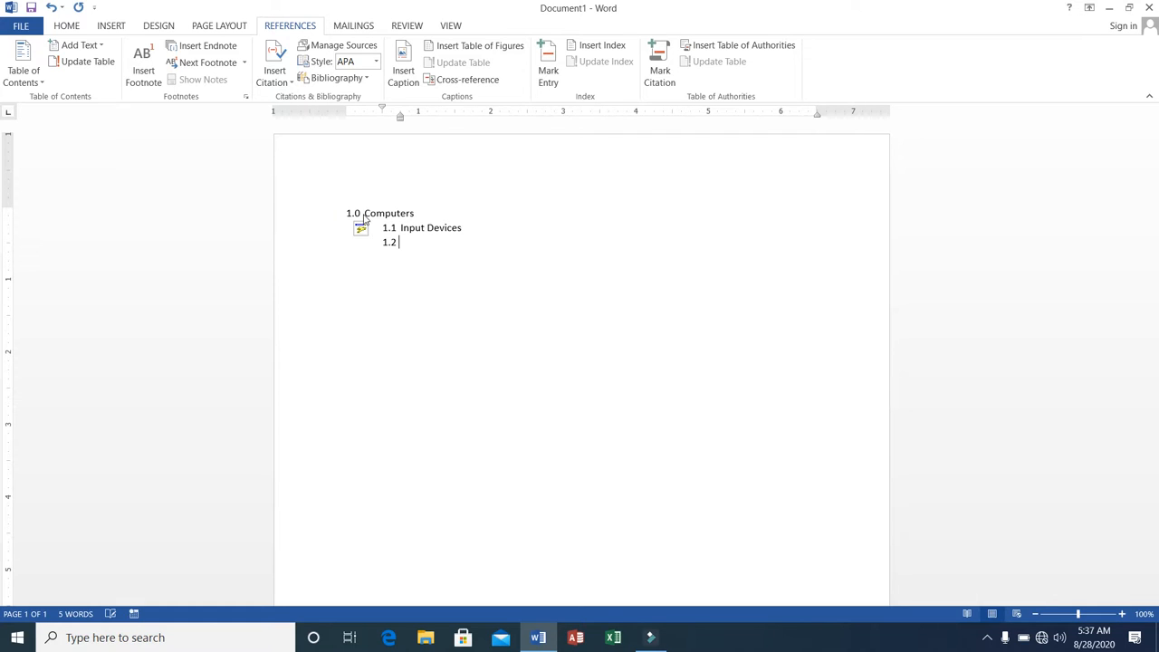
key(BackSpace)
text(1.1.1 Keyboard)
key(Return)
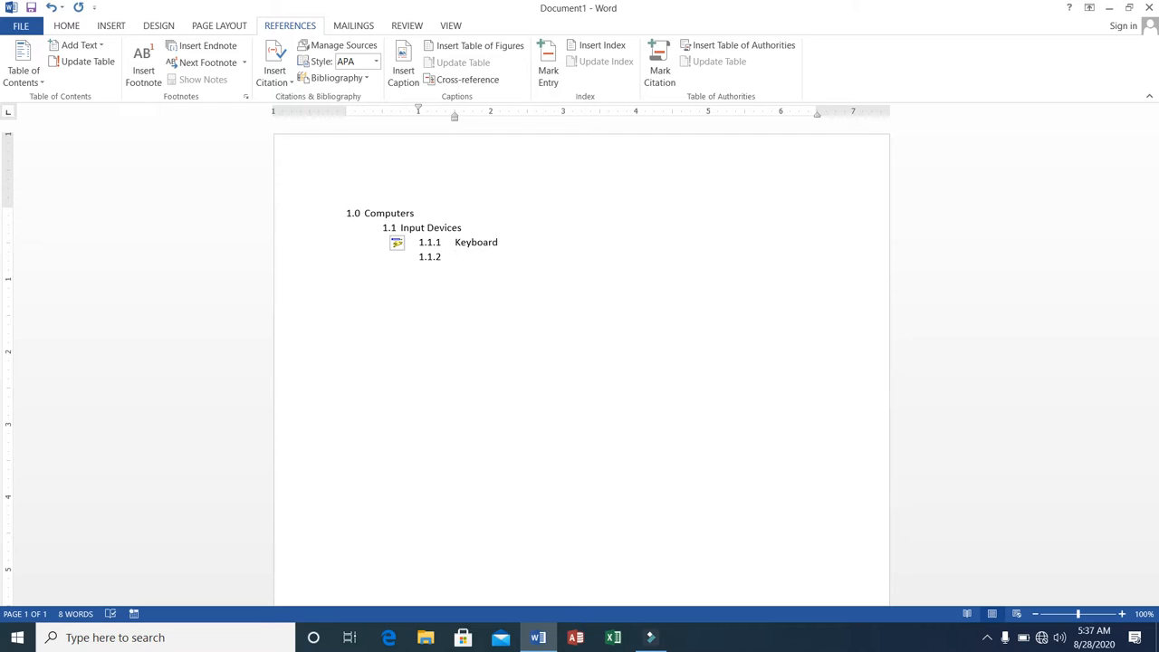
Add 1.1.2 Mouse under Input Devices and start a new sub-heading 1.2 Processing Devices.
text(Mouse)
key(Return)
key(BackSpace)
key(BackSpace)
key(BackSpace)
key(Tab)
text(1.2)
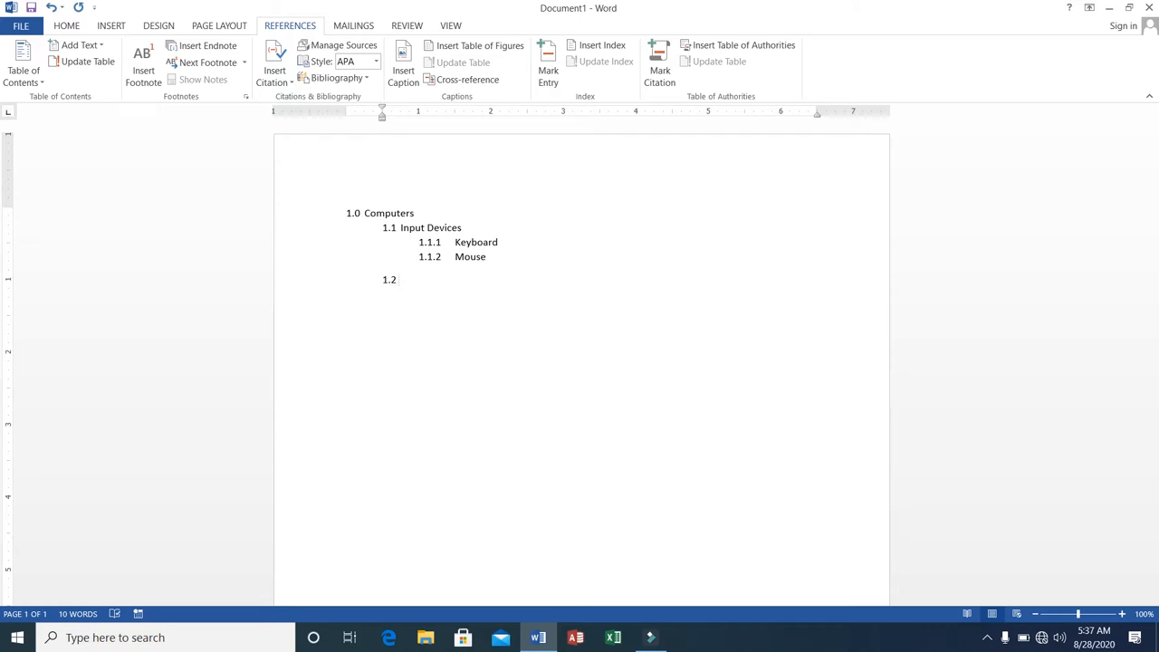
text( Processing Devices)
key(Return)
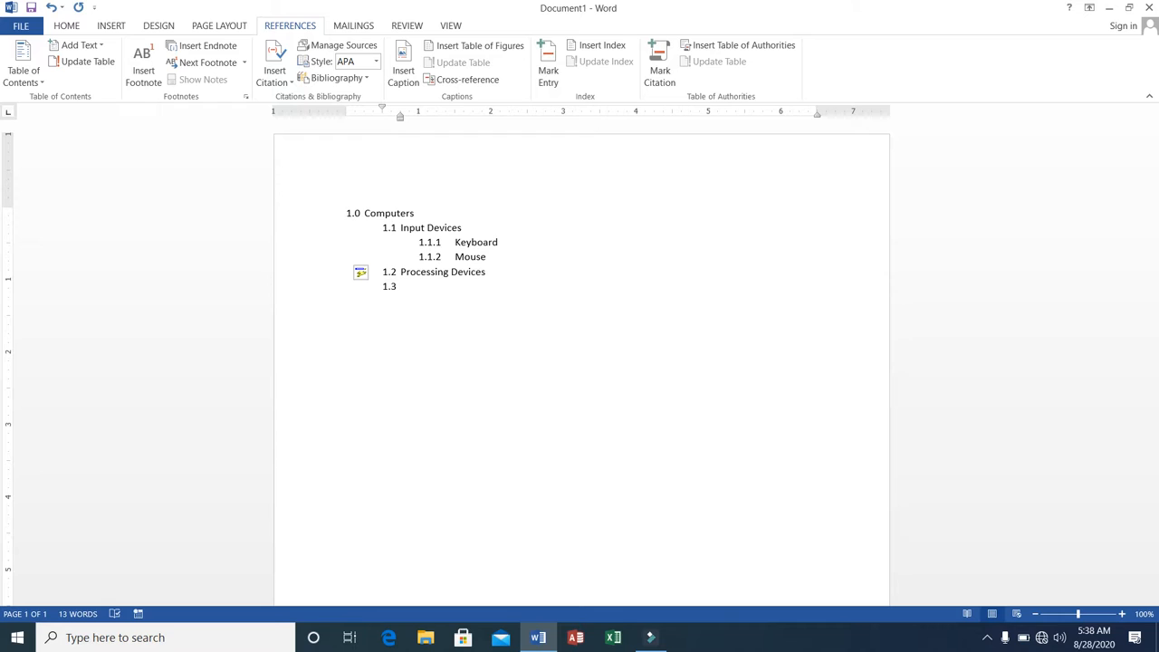
Add 1.2.1 CPU as a nested item under Processing Devices.
key(BackSpace)
text(1.2.)
key(BackSpace)
key(BackSpace)
key(BackSpace)
key(BackSpace)
key(Up)
key(Up)
key(Up)
key(Left)
key(Left)
key(Down)
key(Down)
key(Down)
key(Down)
key(Tab)
text(1.2.1 CPU)
key(Return)
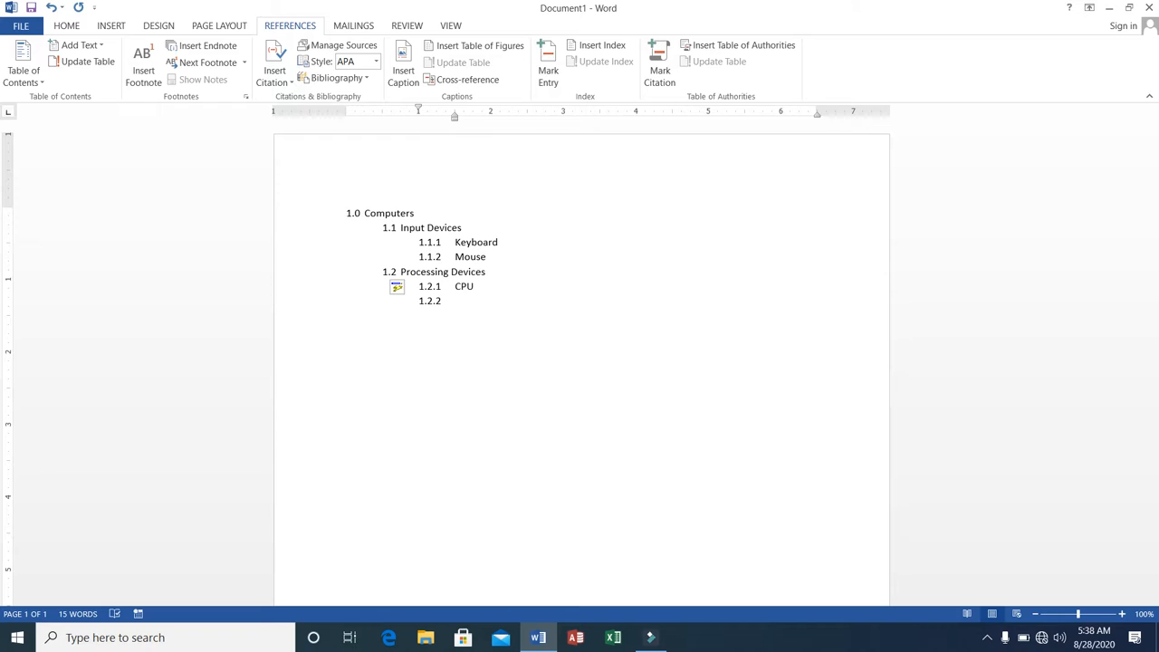
Add 1.2.2 IO/Cards under Processing Devices and start a new sub-heading 1.3 Output Devices.
text(IO/Cards)
key(Return)
key(BackSpace)
key(BackSpace)
key(BackSpace)
key(Tab)
text(1.3 Outp)
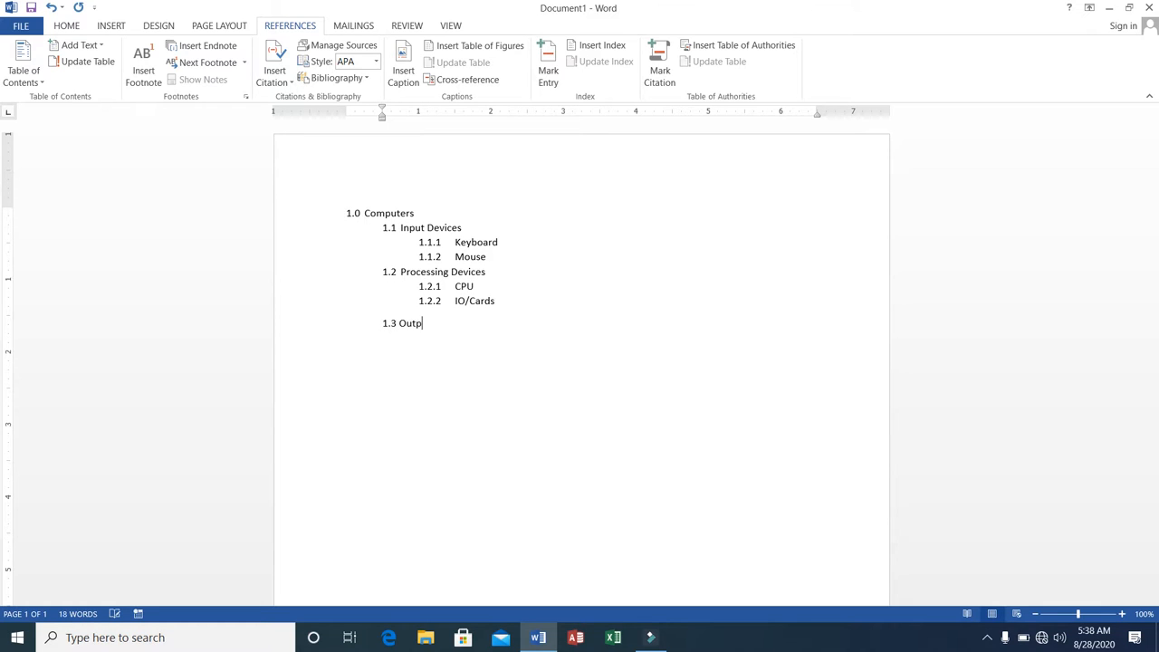
text(ut Devices)
key(Return)
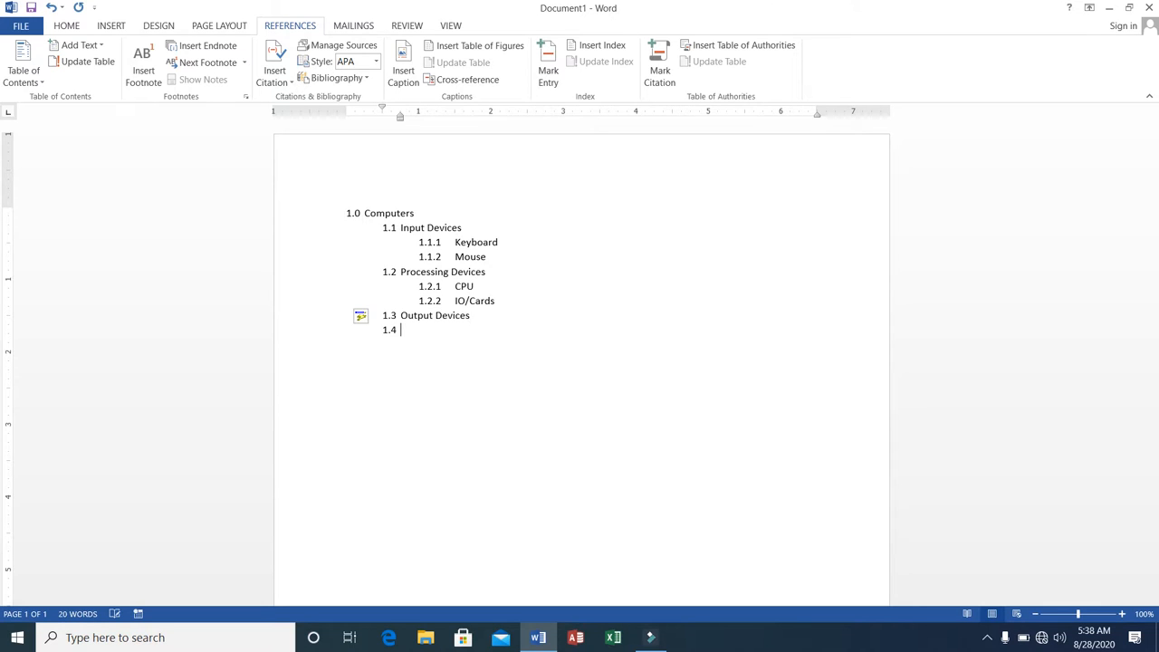
Add 1.3.1 Monitor and 1.3.2 Printer as nested items under Output Devices.
key(BackSpace)
text(1.)
key(BackSpace)
key(Tab)
text(1.3.1 Monitor)
key(Return)
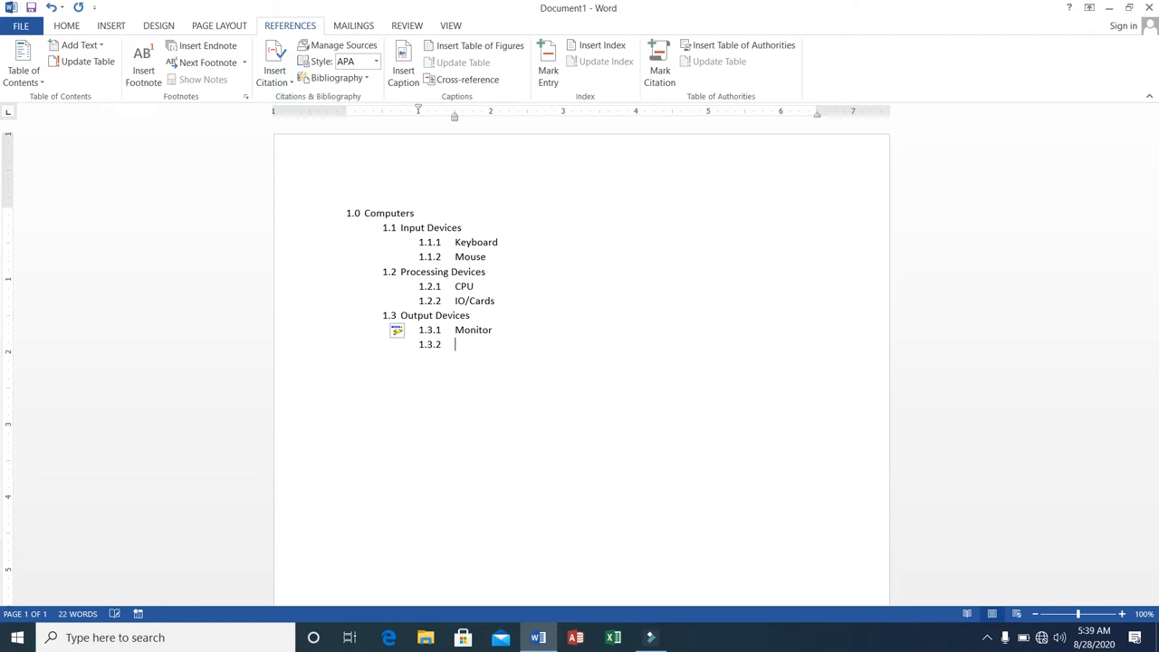
text(Printer)
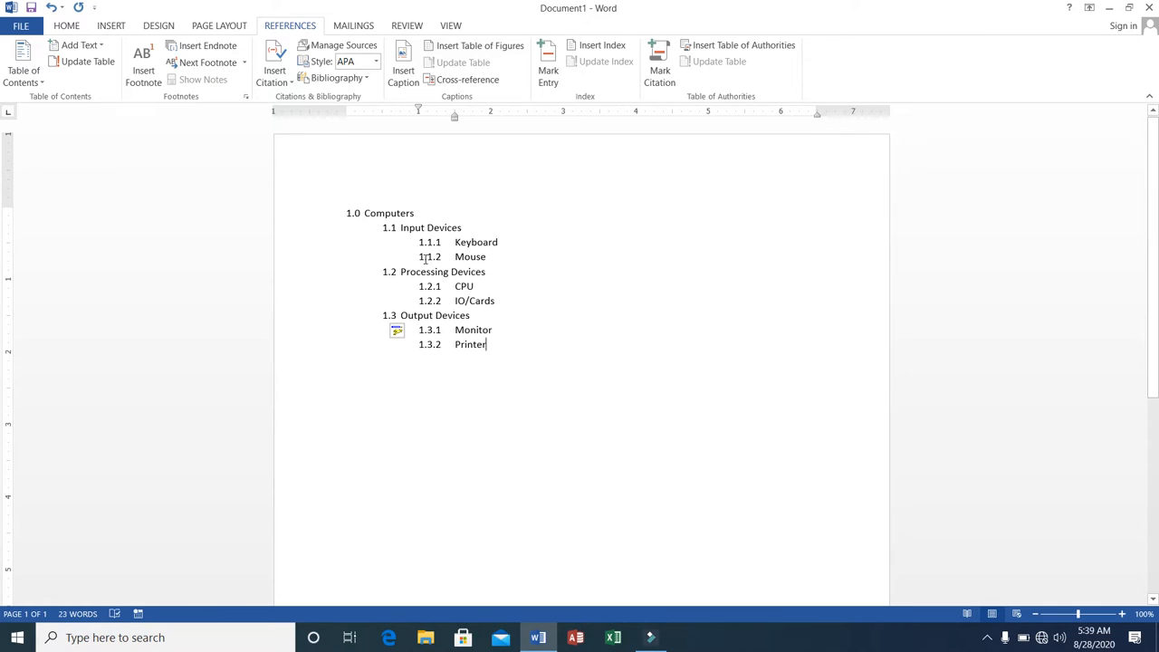
Move the Computers heading one line down and renumber it as 1.0 in the same list as its sub-headings.
click(347, 212)
click(348, 212)
key(BackSpace)
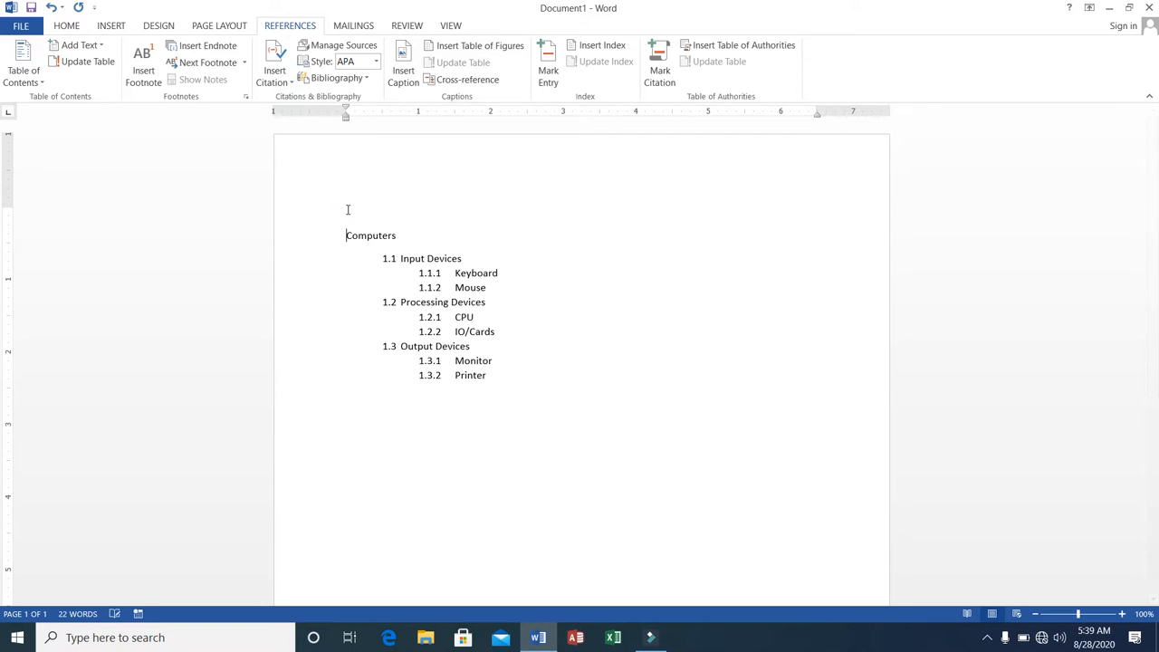
click(349, 235)
text(1.0)
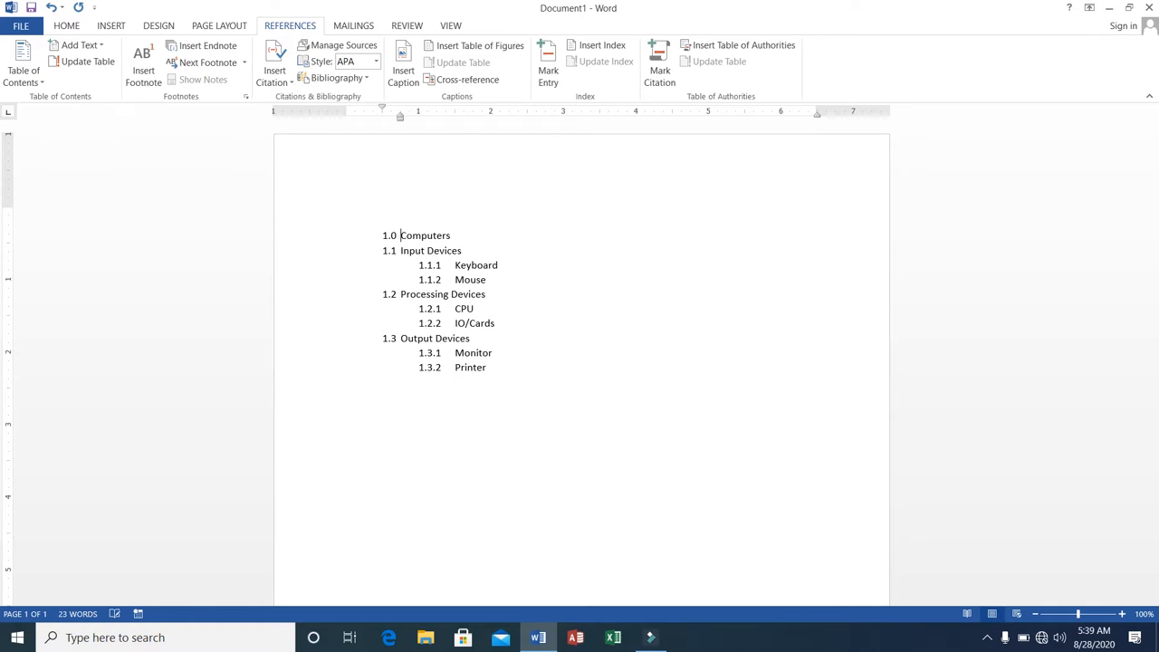
key(BackSpace)
key(BackSpace)
click(350, 235)
text(1.0)
click(346, 213)
Demote Input Devices one list level below Computers, and nest Keyboard and Mouse one level beneath it.
click(401, 236)
key(Tab)
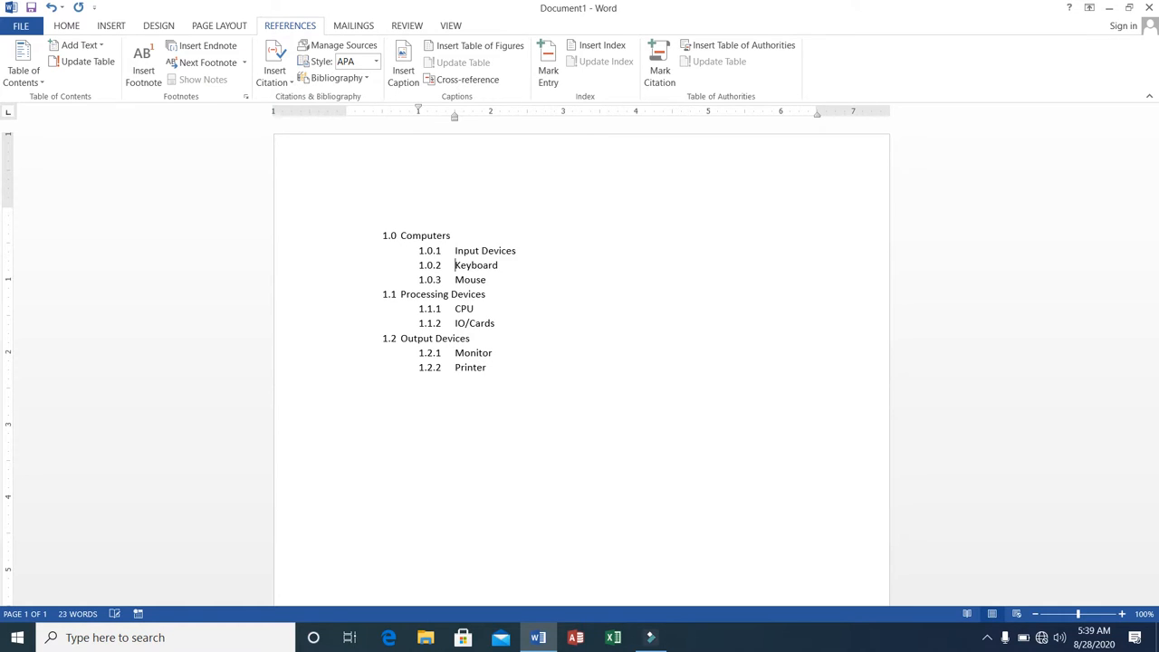
key(Tab)
key(Down)
key(Tab)
Demote Processing Devices one list level, and nest CPU and IO/Cards one level beneath it.
key(Down)
key(Down)
key(Up)
key(Left)
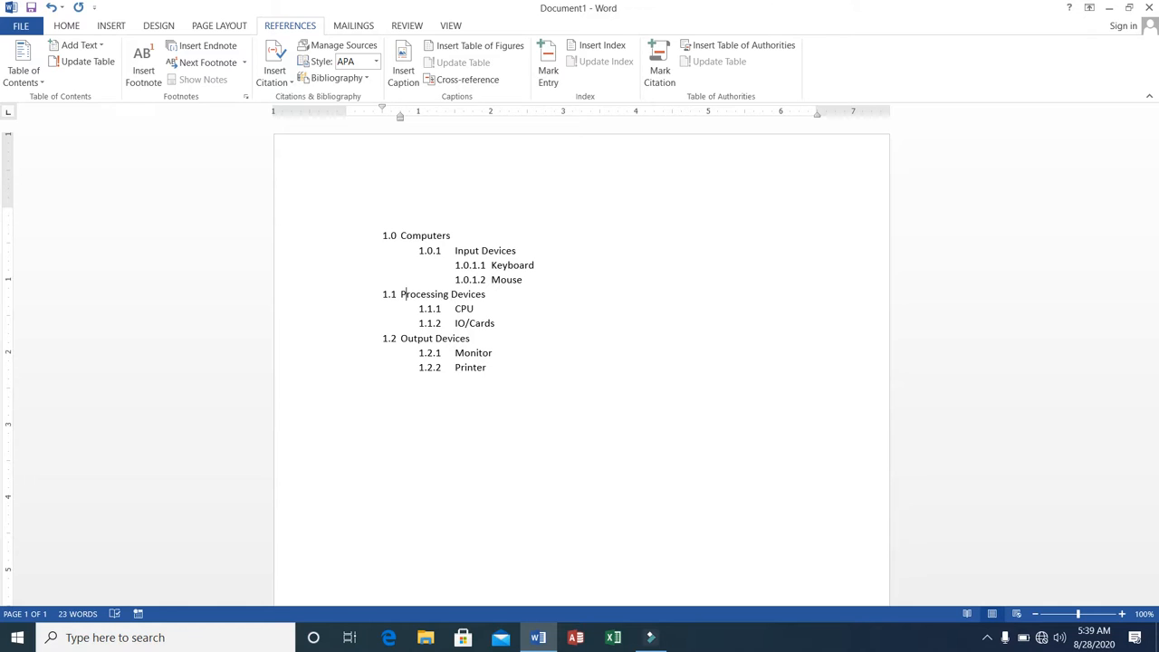
key(Tab)
key(Tab)
key(Down)
key(Left)
key(Left)
key(Tab)
Demote Output Devices one list level, and nest Monitor and Printer one level beneath it.
key(Down)
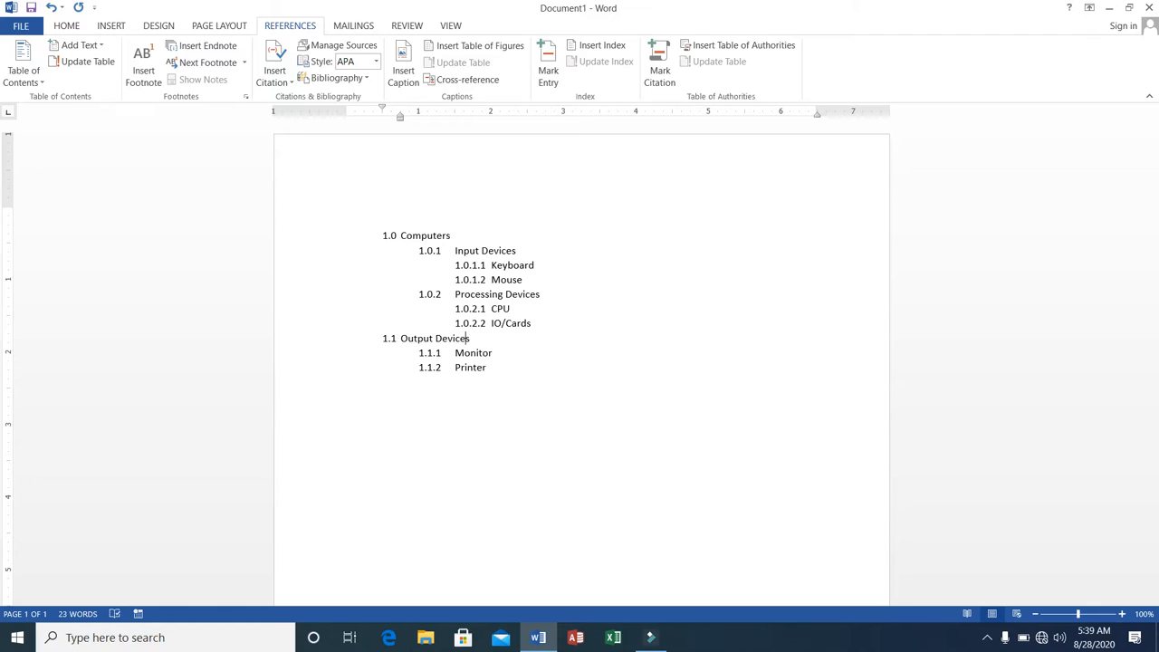
key(Tab)
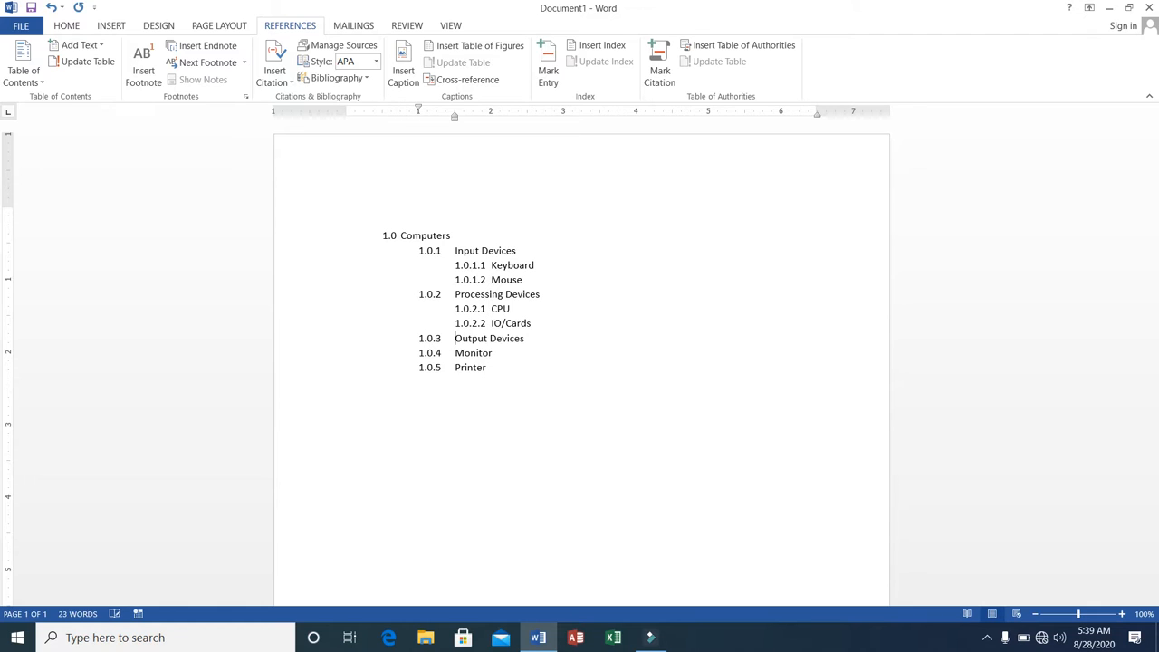
key(Tab)
key(Down)
key(Left)
key(Left)
key(Left)
key(Tab)
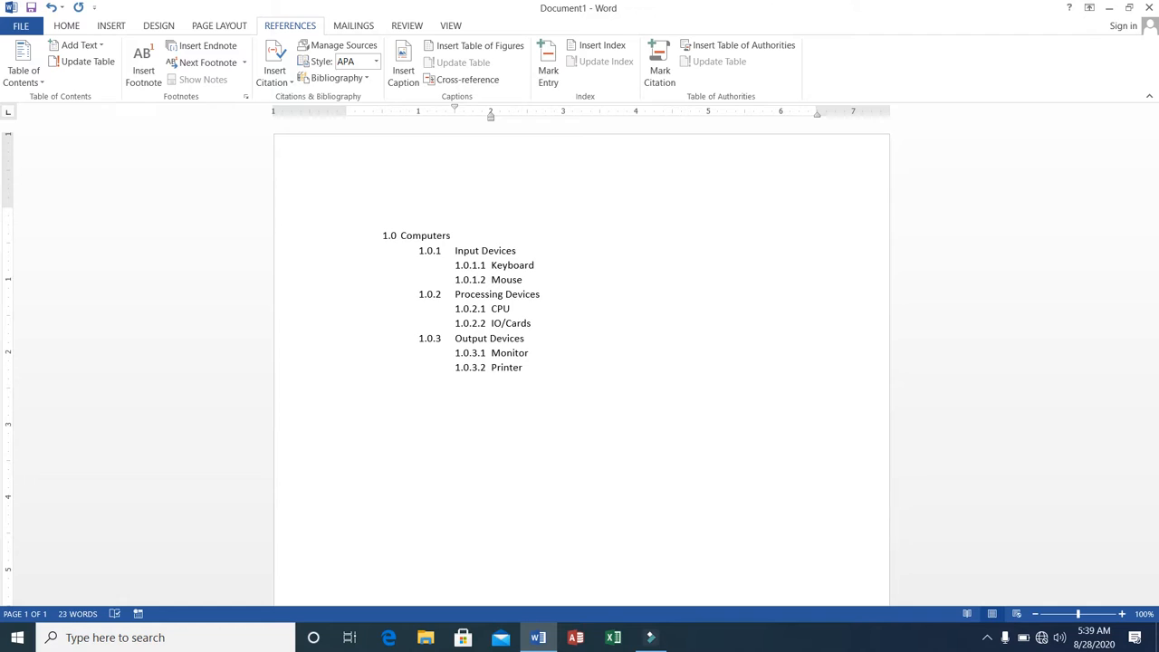
Mark the Computers heading as Level 1 text for the table of contents.
key(Up)
key(Up)
key(Up)
key(Up)
key(Up)
key(Up)
key(Up)
key(Up)
key(Up)
key(Down)
key(Up)
click(399, 232)
drag(401, 233, 457, 230)
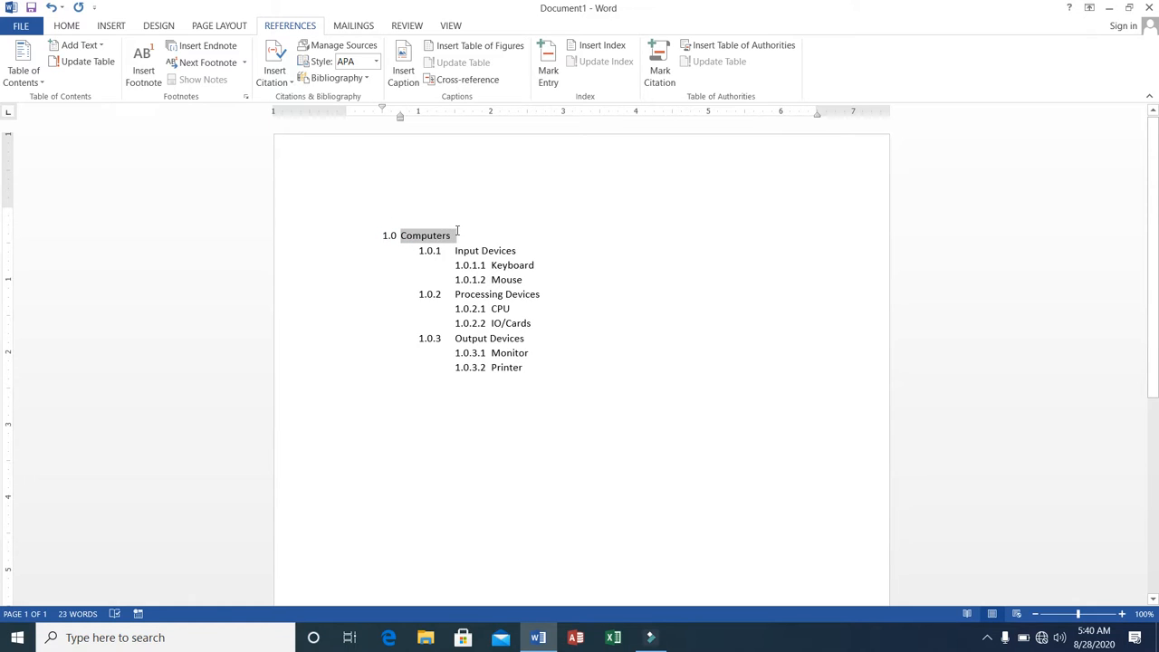
click(103, 45)
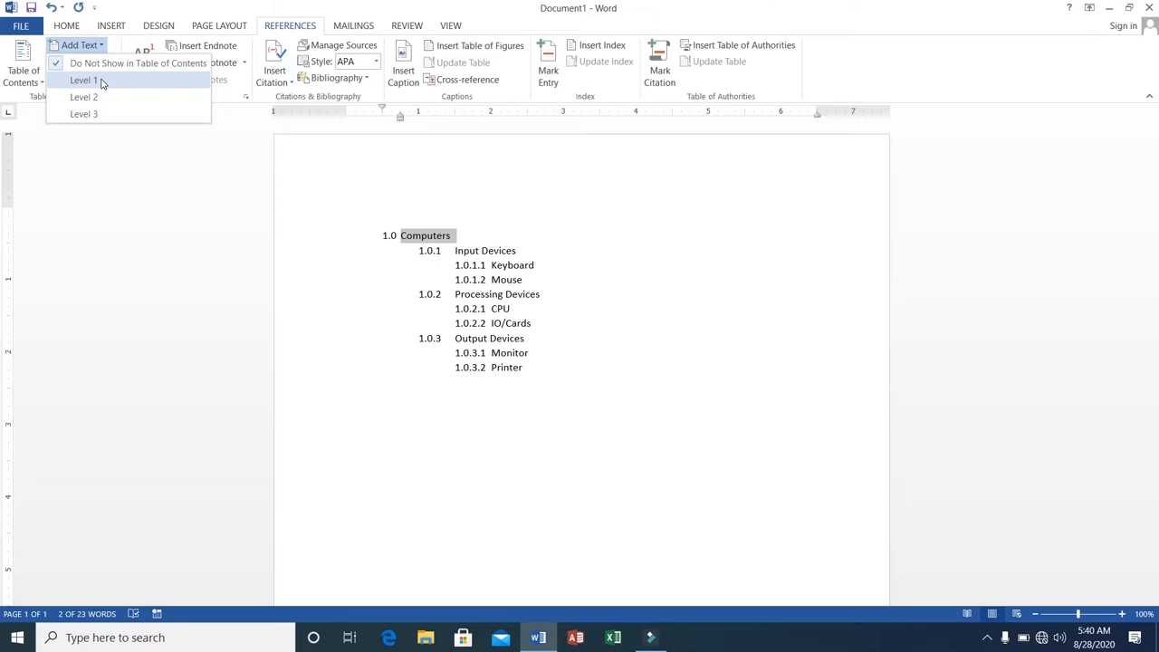
click(102, 82)
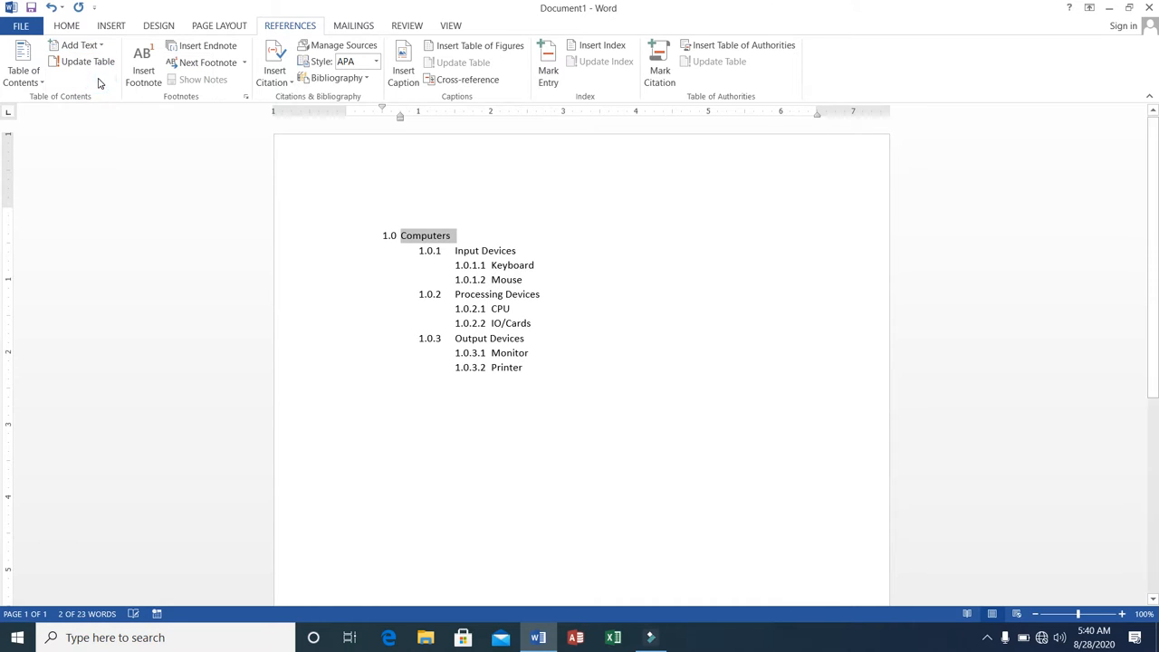
Mark the Input Devices heading as Level 2 text for the table of contents.
click(452, 250)
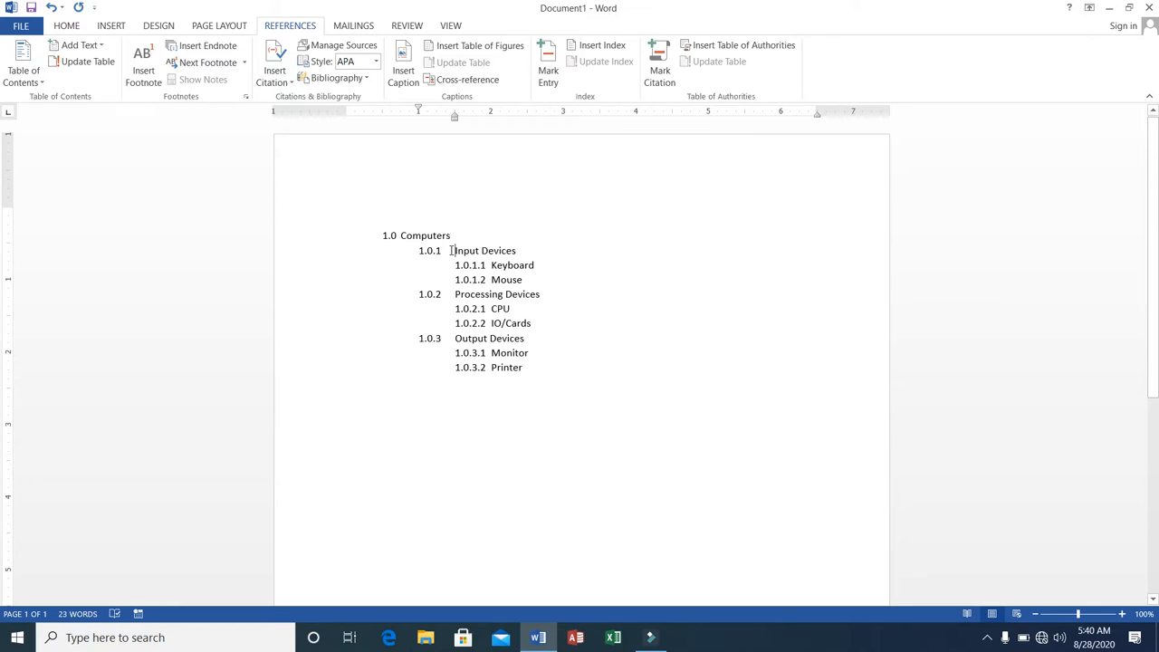
click(442, 246)
click(454, 249)
shift+click(515, 250)
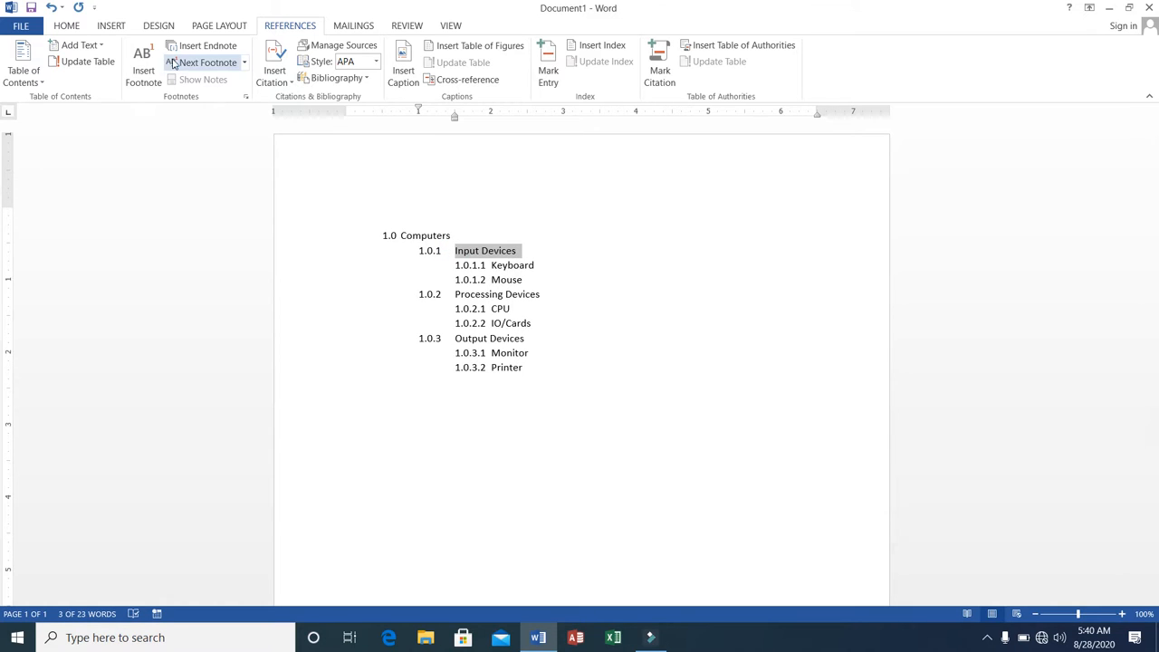
click(102, 47)
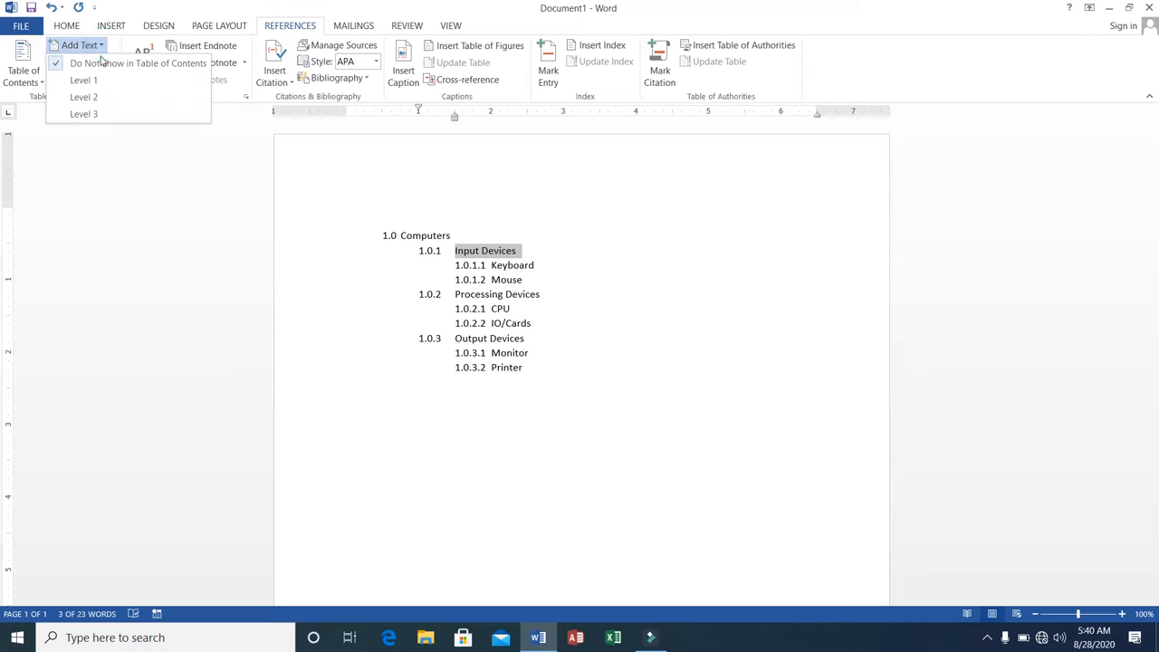
click(101, 97)
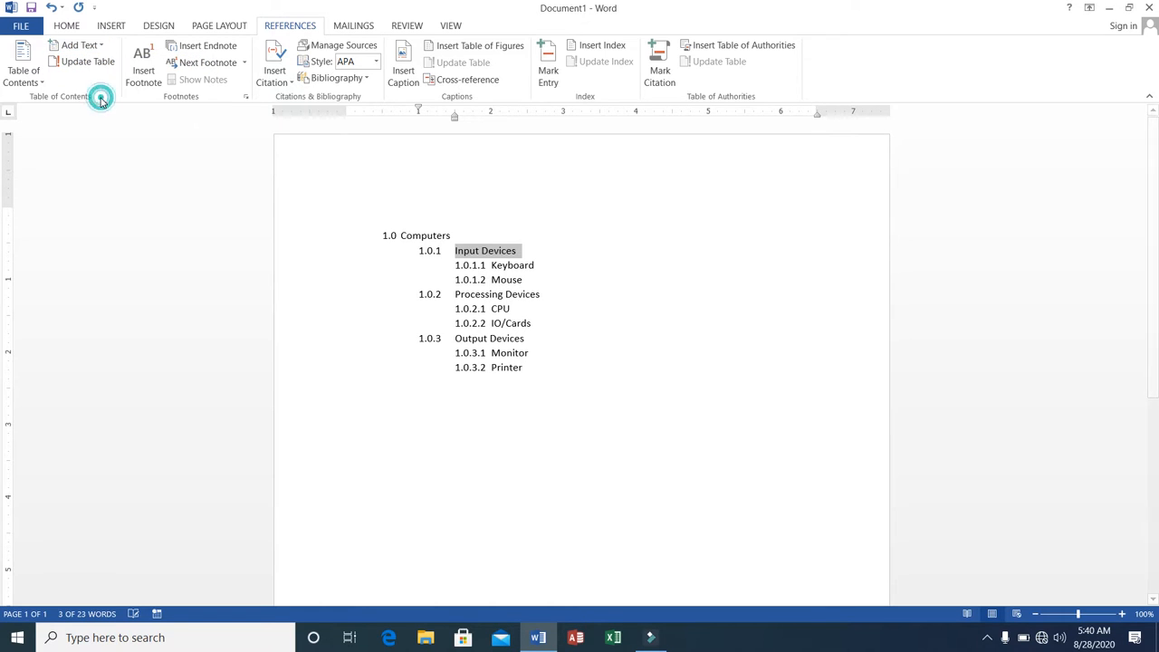
Mark the Keyboard heading as Level 3 text for the table of contents.
click(490, 262)
drag(490, 261, 534, 265)
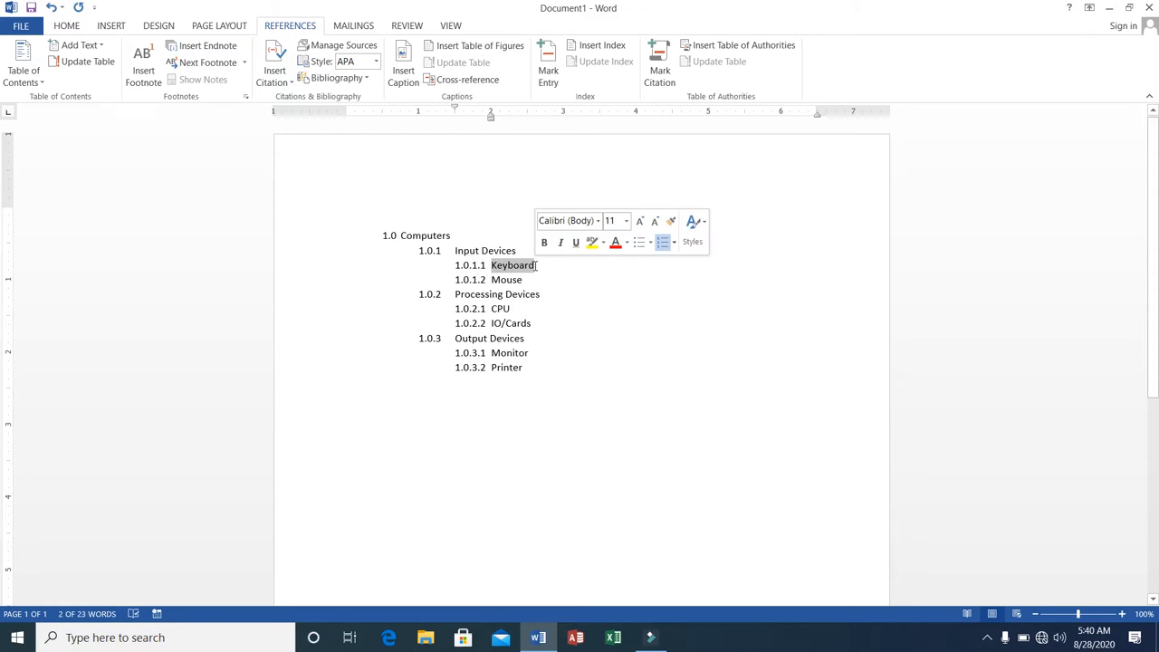
click(98, 45)
click(95, 114)
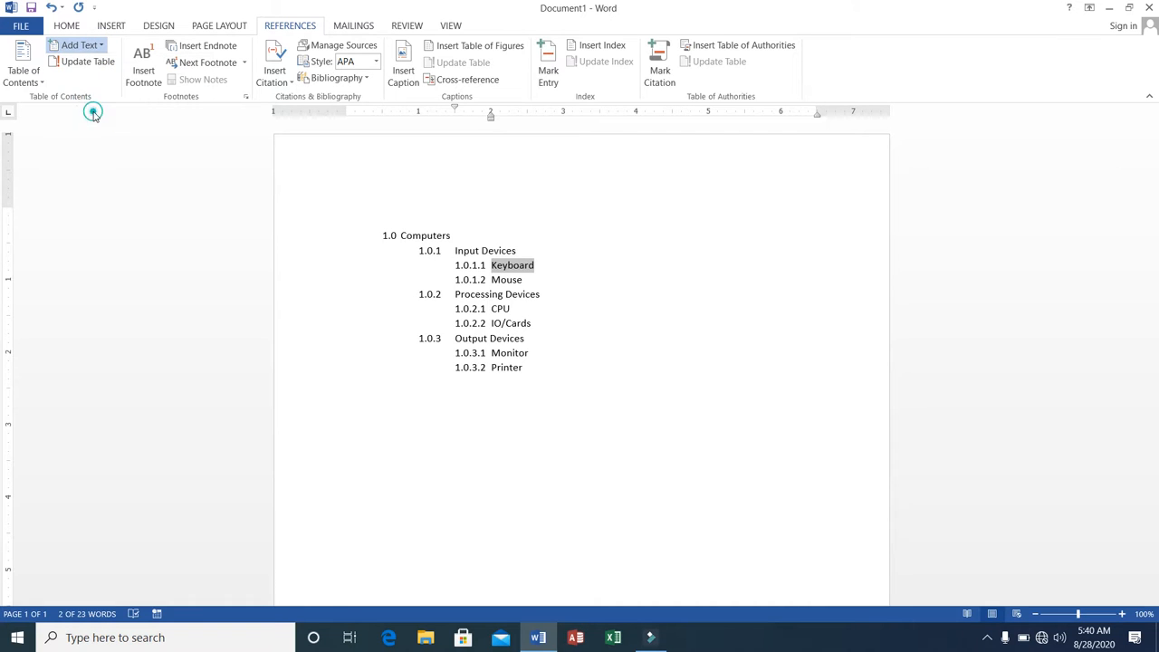
Generate placeholder paragraphs beneath the Keyboard heading with =rand(), and return to the headings that follow.
click(547, 264)
key(Return)
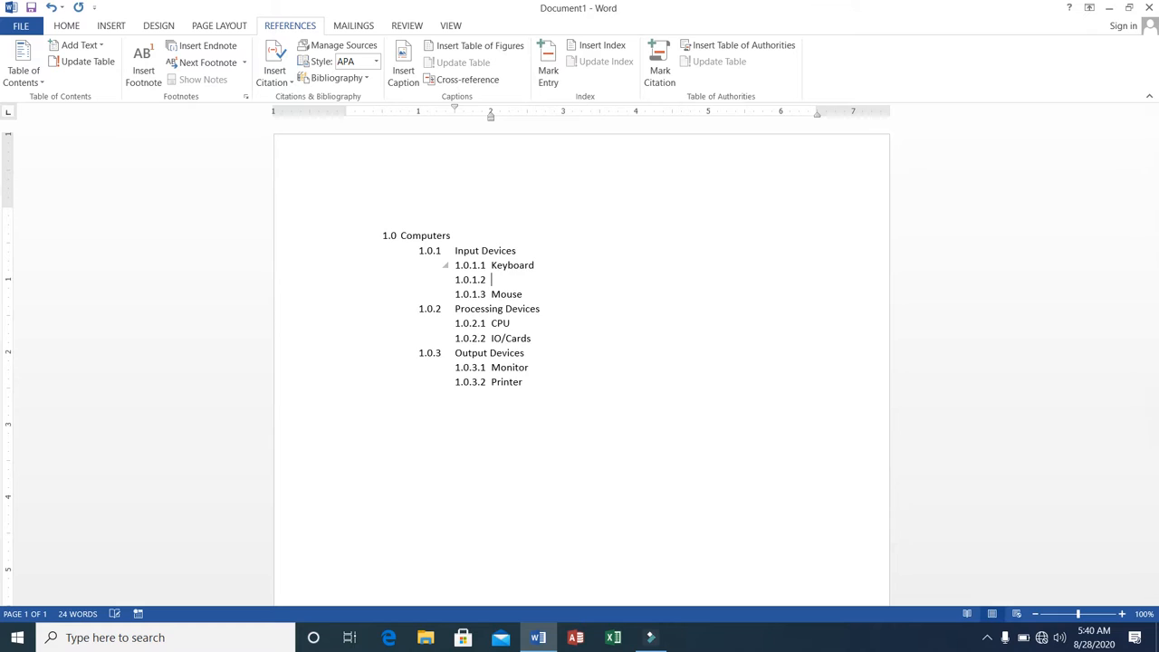
key(BackSpace)
text(=rand())
key(Return)
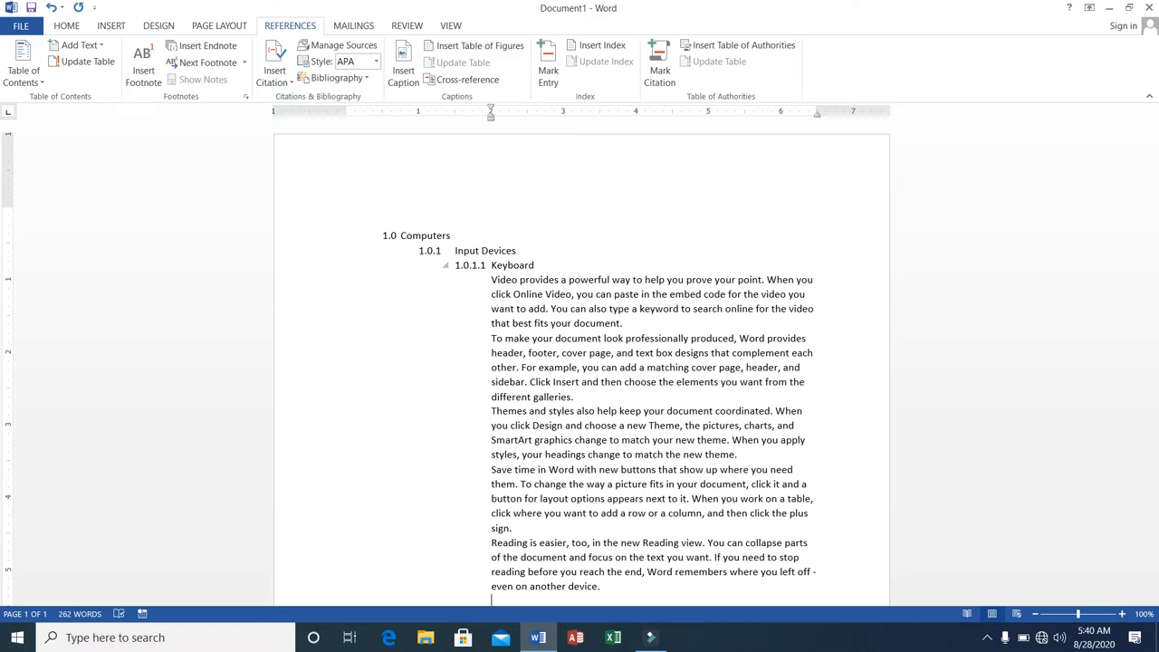
key(Down)
key(Down)
key(Down)
key(Down)
key(Down)
key(Down)
key(Down)
key(Down)
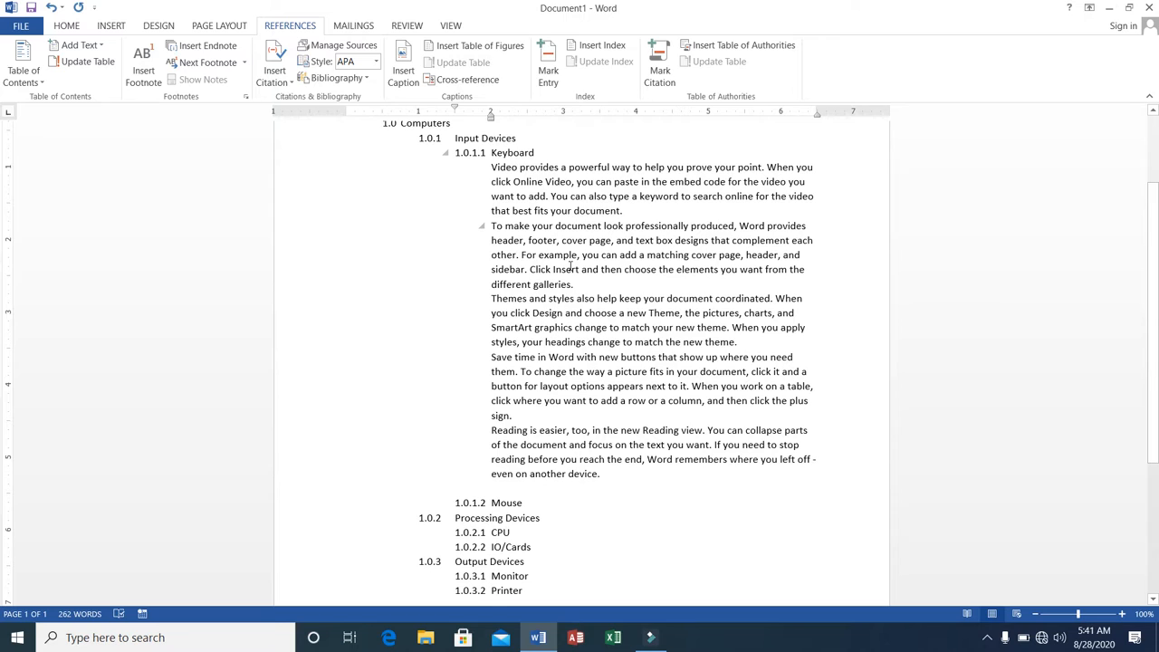
Undo the generated placeholder paragraphs beneath the Keyboard heading and delete the leftover =rand() text.
key(ctrl+z)
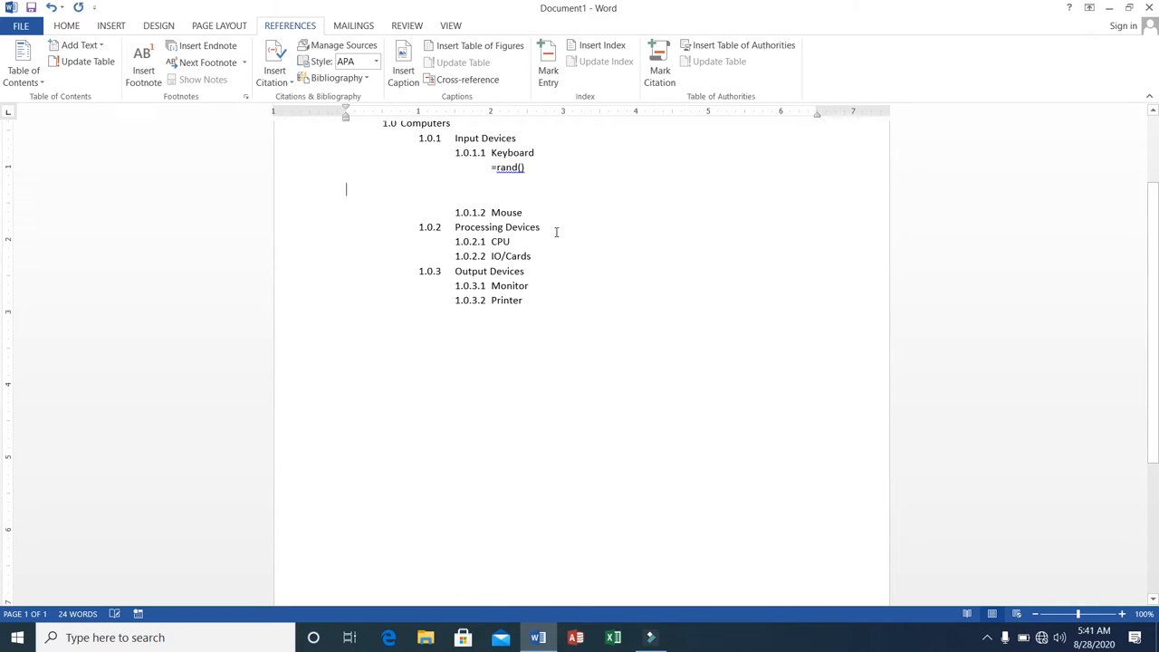
key(BackSpace)
key(BackSpace)
key(BackSpace)
key(BackSpace)
key(BackSpace)
key(BackSpace)
key(BackSpace)
key(BackSpace)
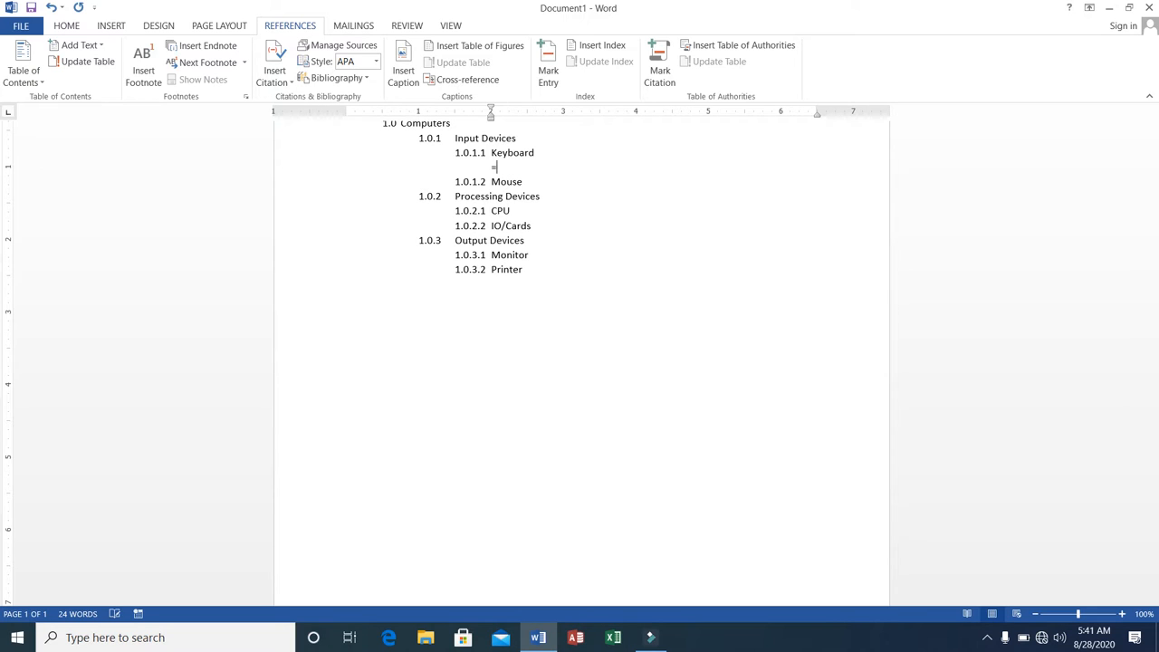
Mark the Processing Devices heading as Level 2 text for the table of contents.
click(491, 195)
key(shift+Right)
key(shift+Right)
key(shift+Right)
key(shift+Right)
key(shift+Right)
key(shift+Right)
key(shift+Right)
key(shift+Right)
key(shift+Right)
key(shift+Right)
key(shift+Right)
key(shift+Right)
key(shift+Right)
key(shift+Right)
key(shift+Right)
key(shift+Right)
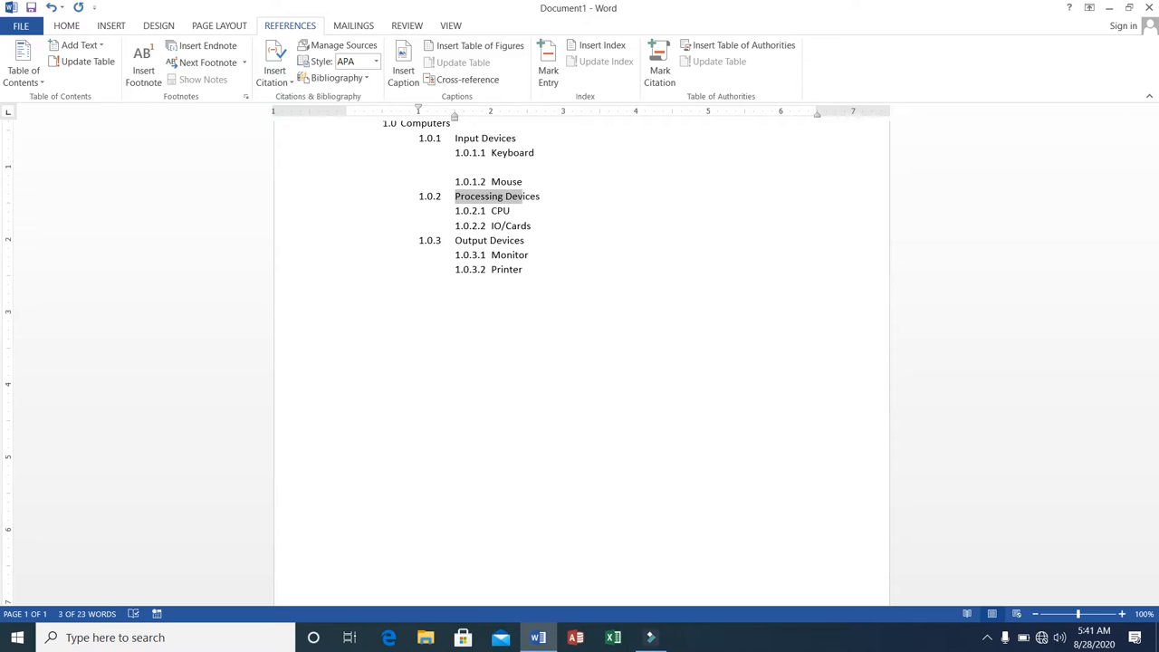
key(shift+Right)
key(shift+Right)
key(shift+Right)
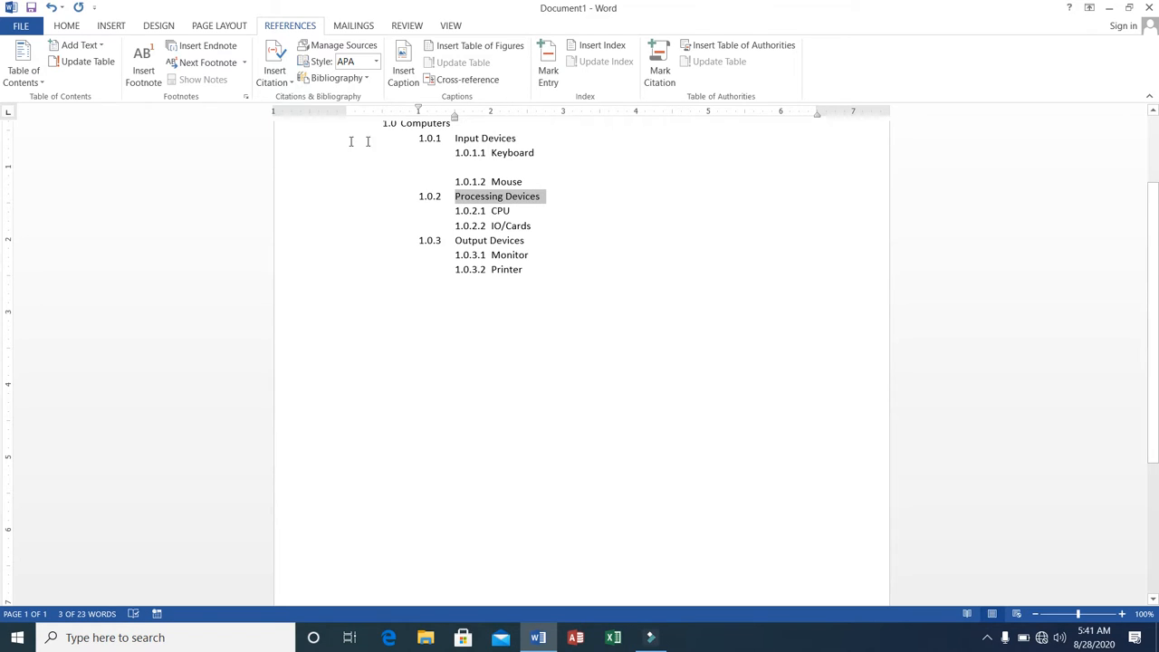
click(101, 46)
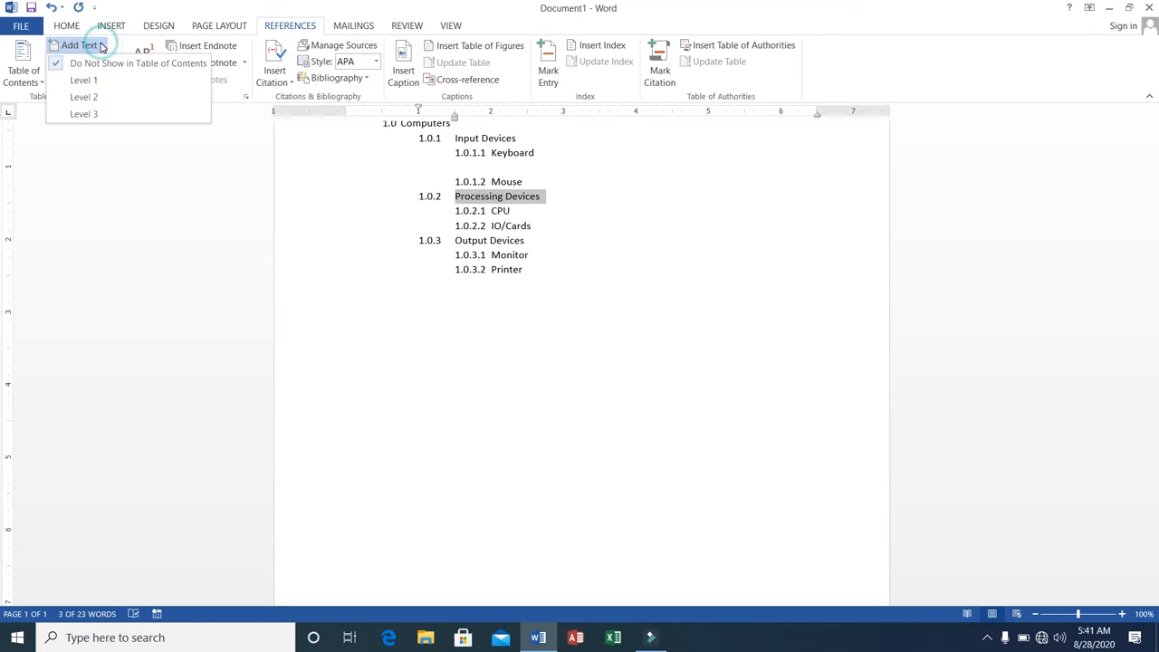
click(91, 94)
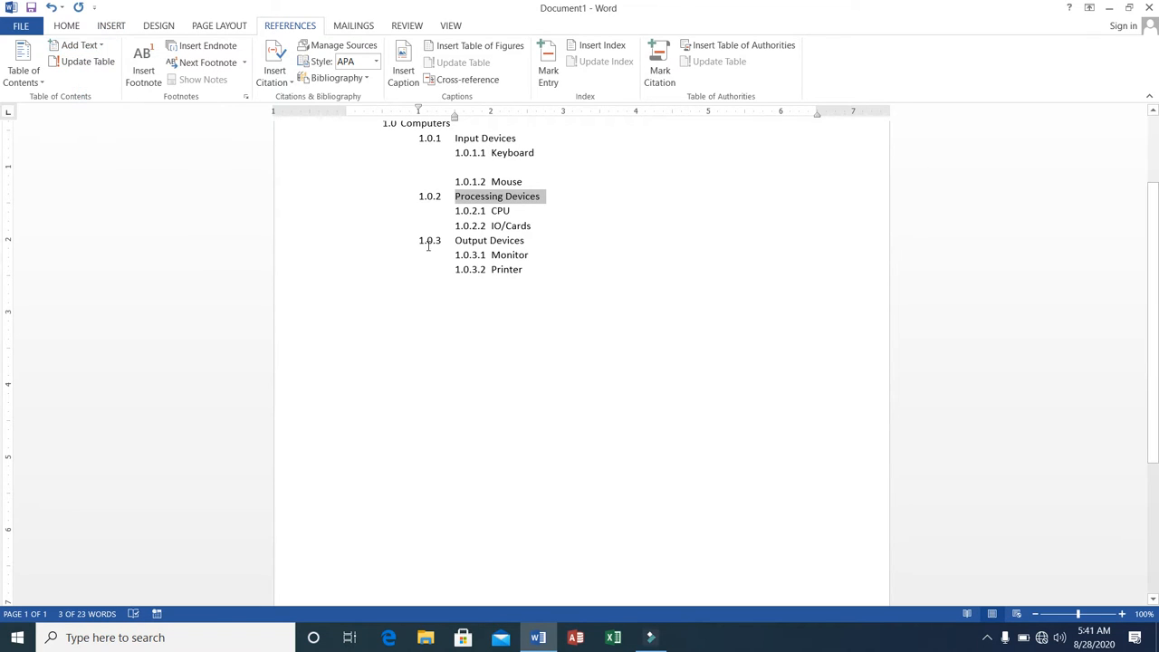
Mark the CPU and IO/Cards headings each as Level 3 text for the table of contents.
double_click(494, 210)
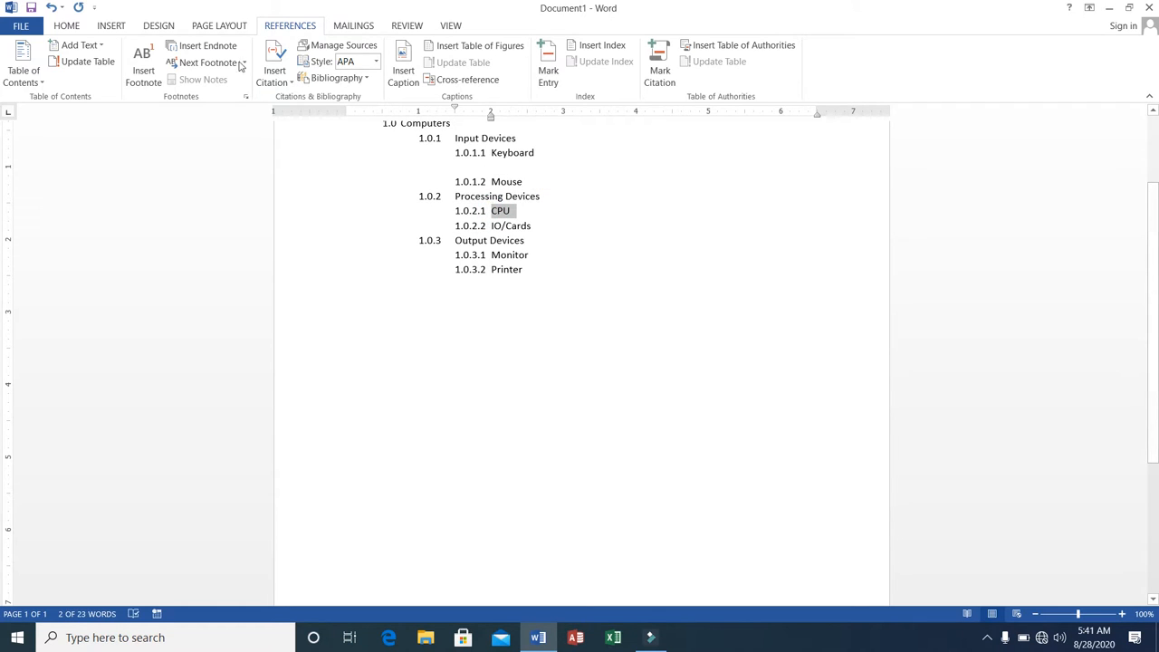
click(102, 45)
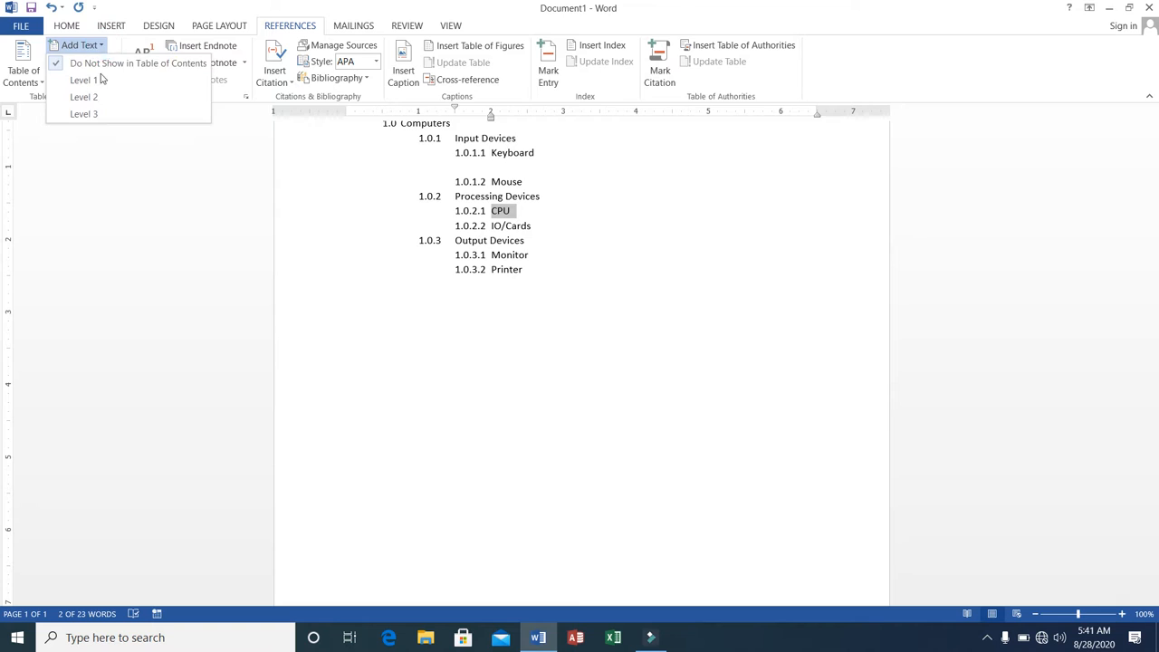
click(97, 115)
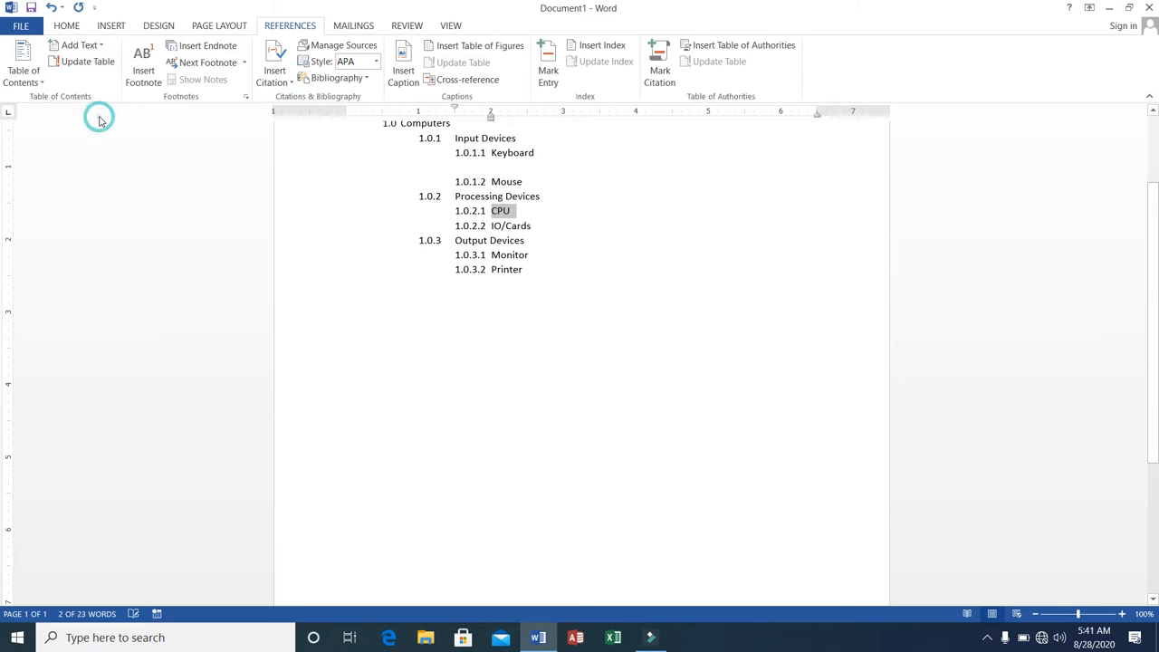
double_click(493, 226)
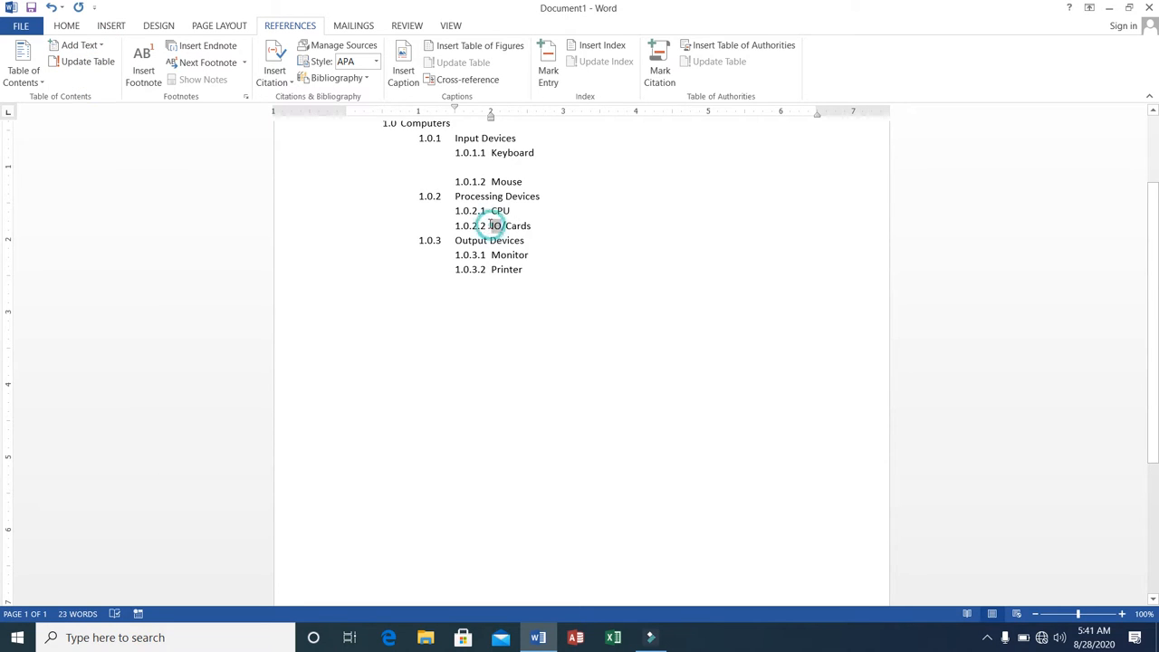
drag(517, 224, 534, 225)
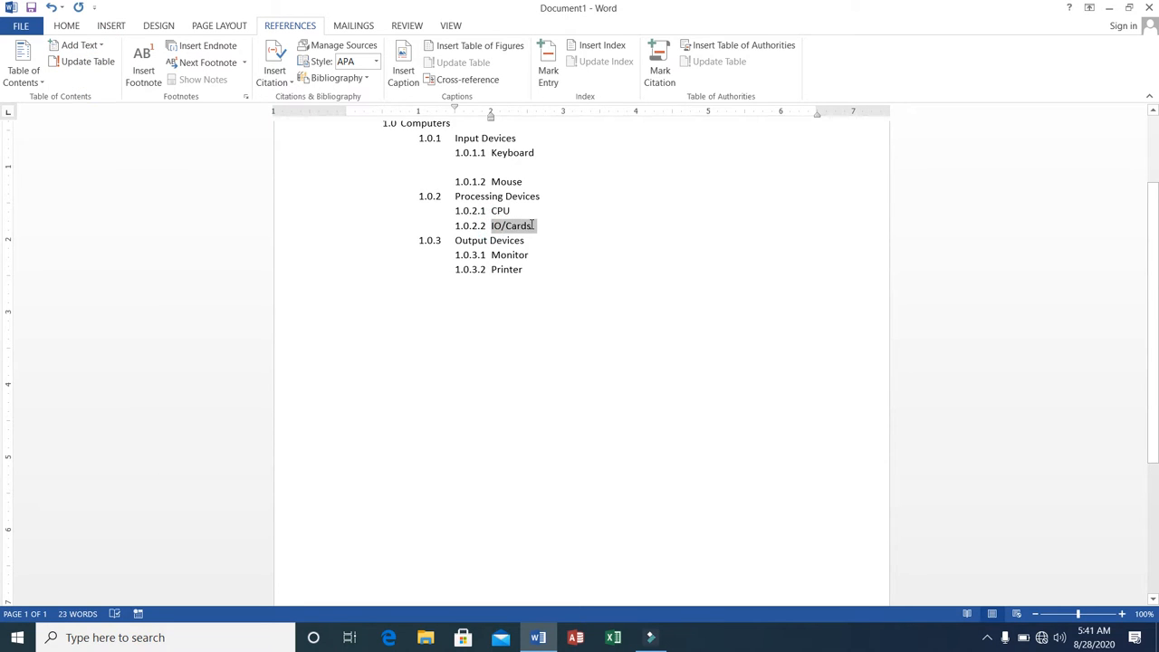
click(102, 47)
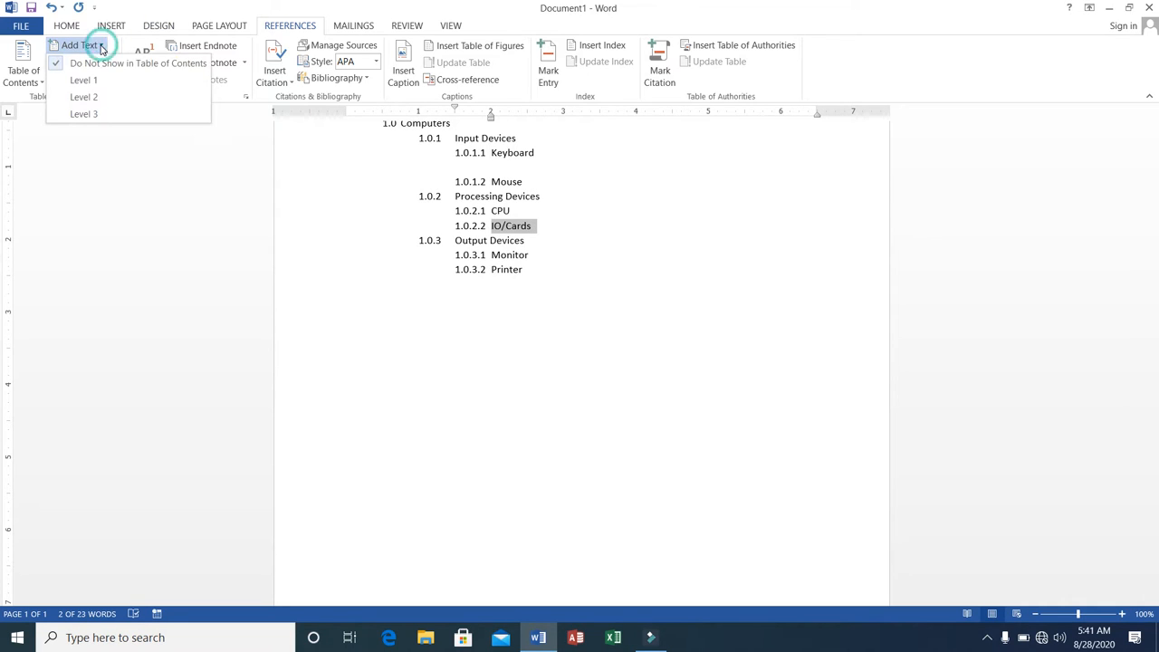
click(97, 115)
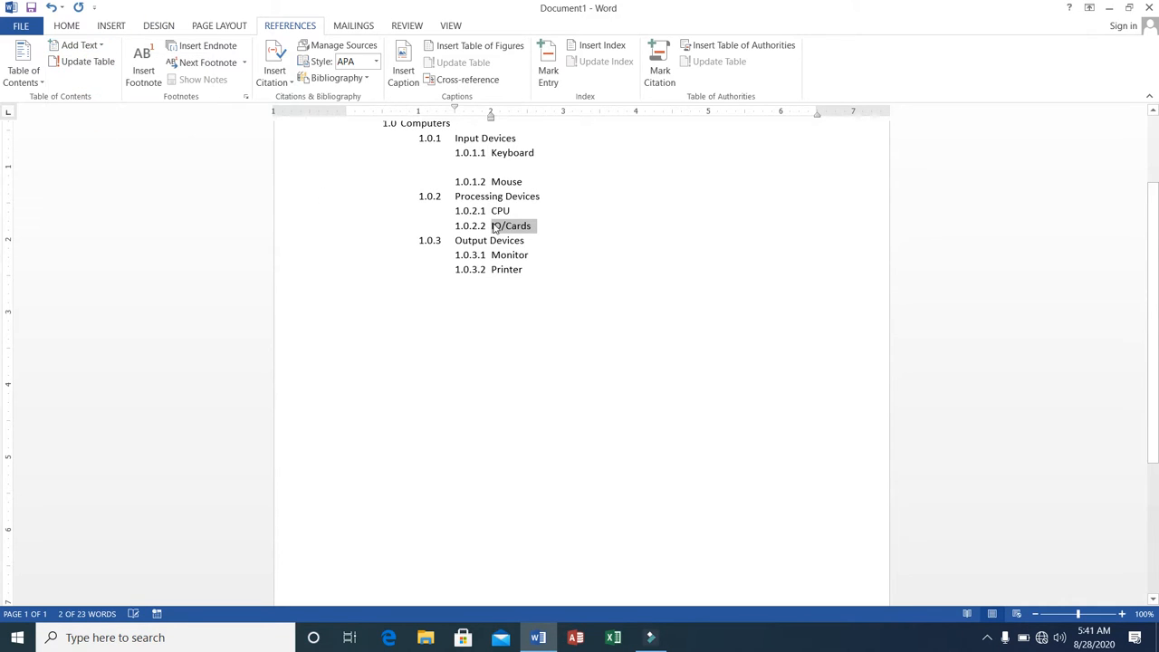
Mark the Output Devices heading as Level 2 text for the table of contents.
click(453, 238)
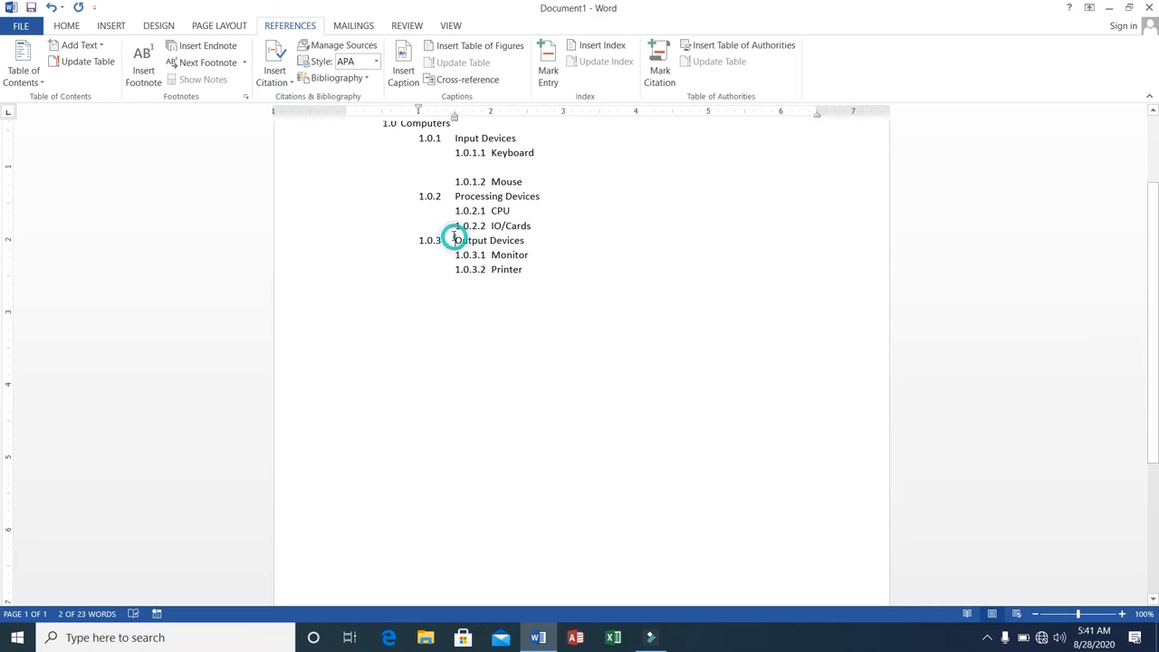
drag(452, 237, 531, 241)
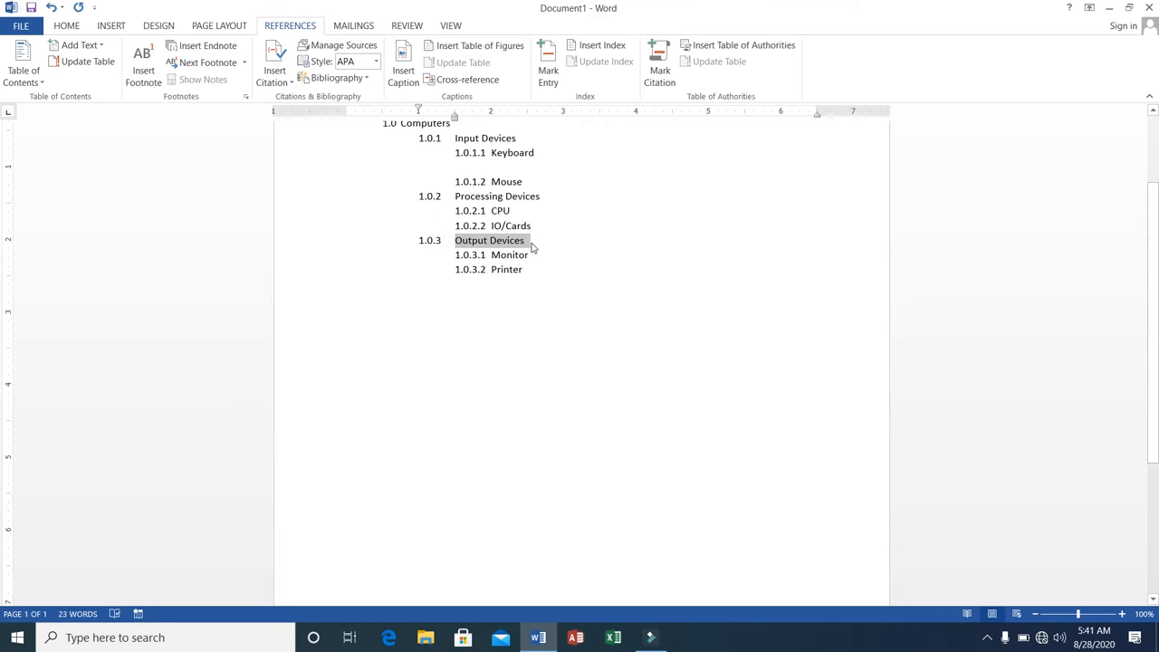
click(97, 46)
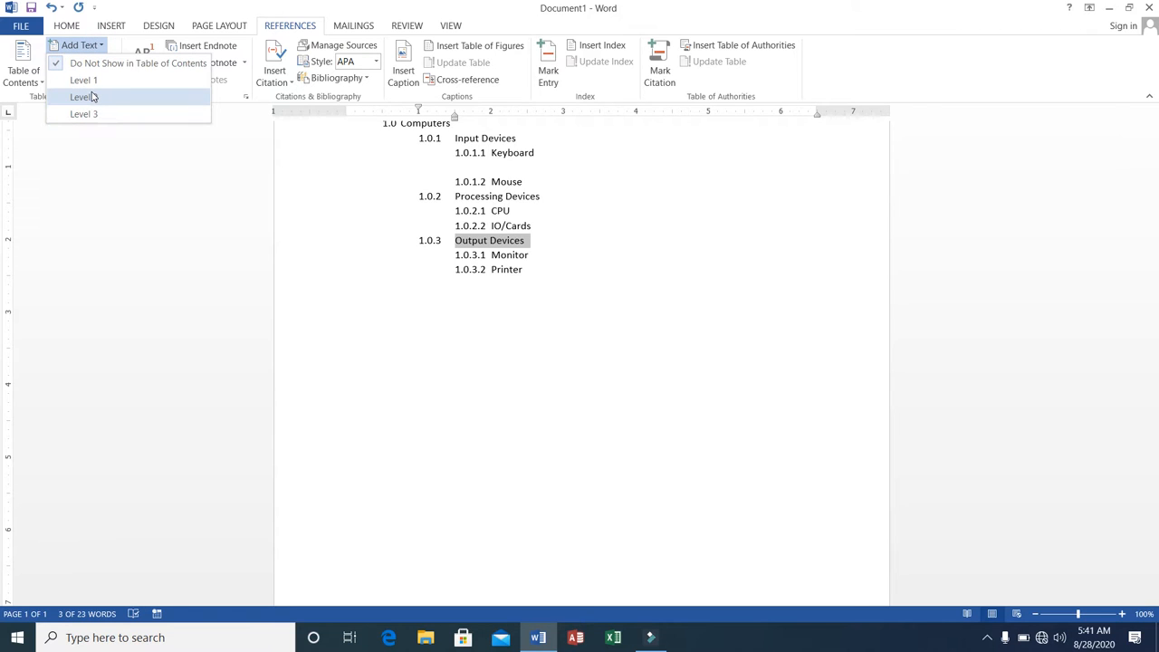
click(90, 96)
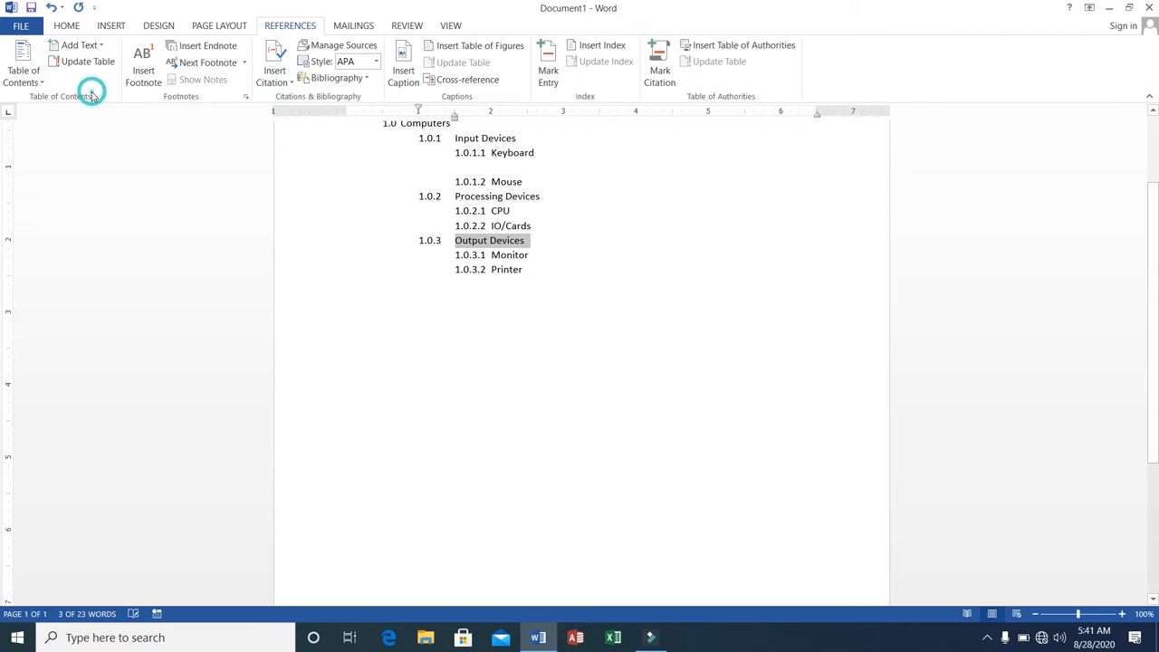
Mark the Monitor and Printer headings each as Level 3 text for the table of contents.
double_click(491, 254)
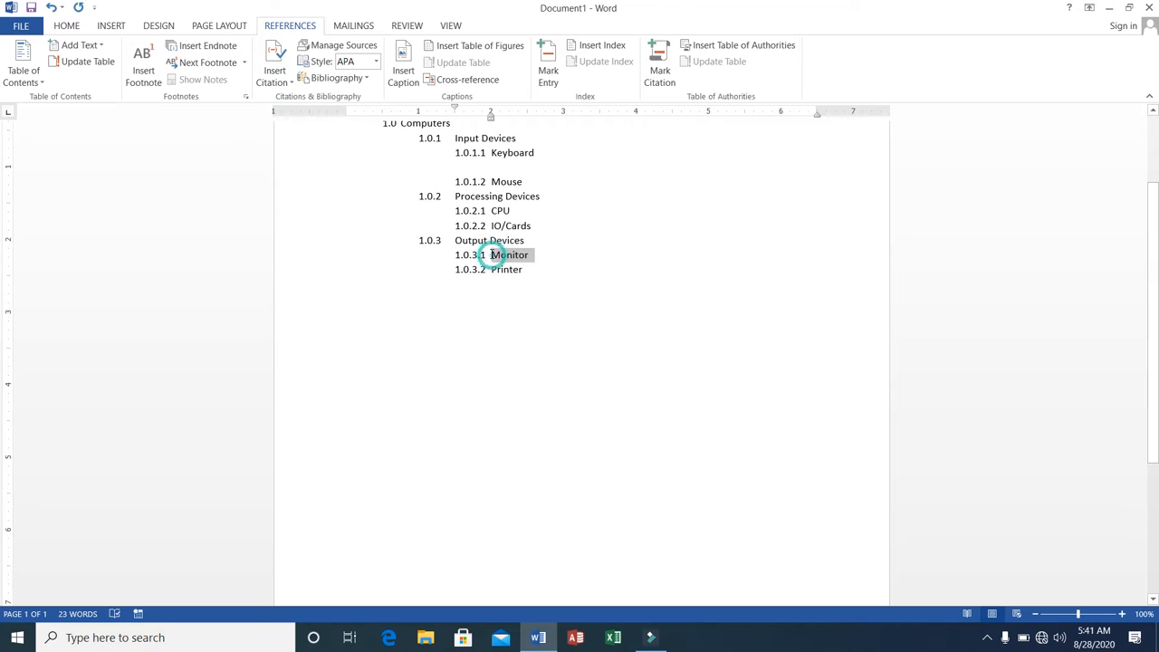
click(99, 46)
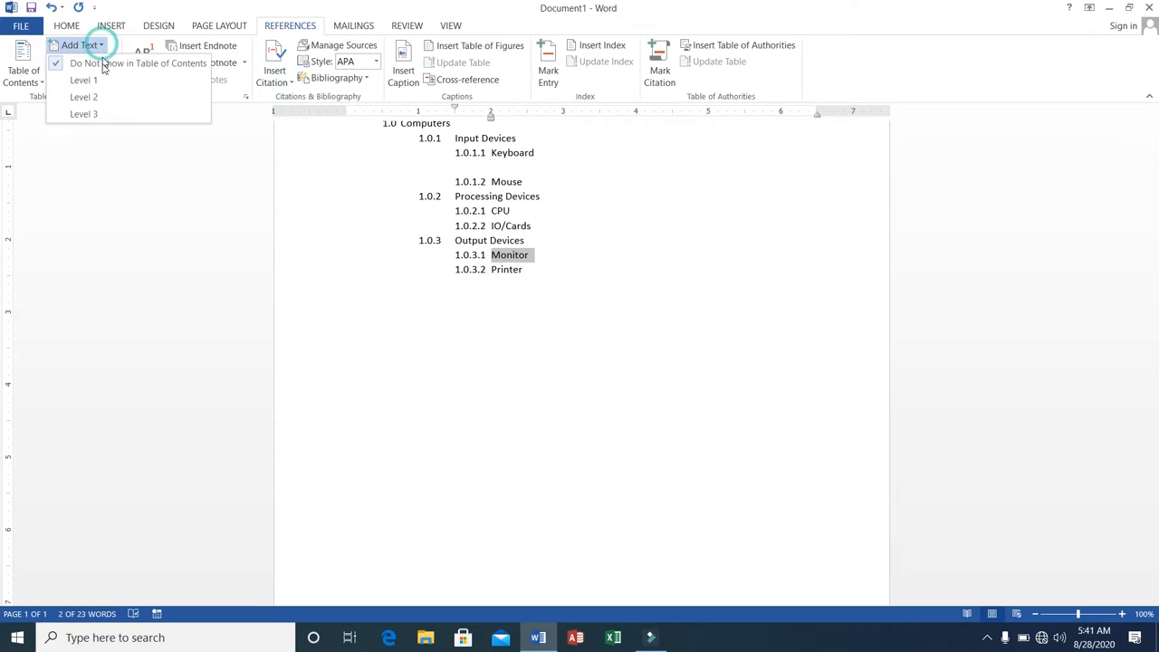
click(96, 114)
click(493, 268)
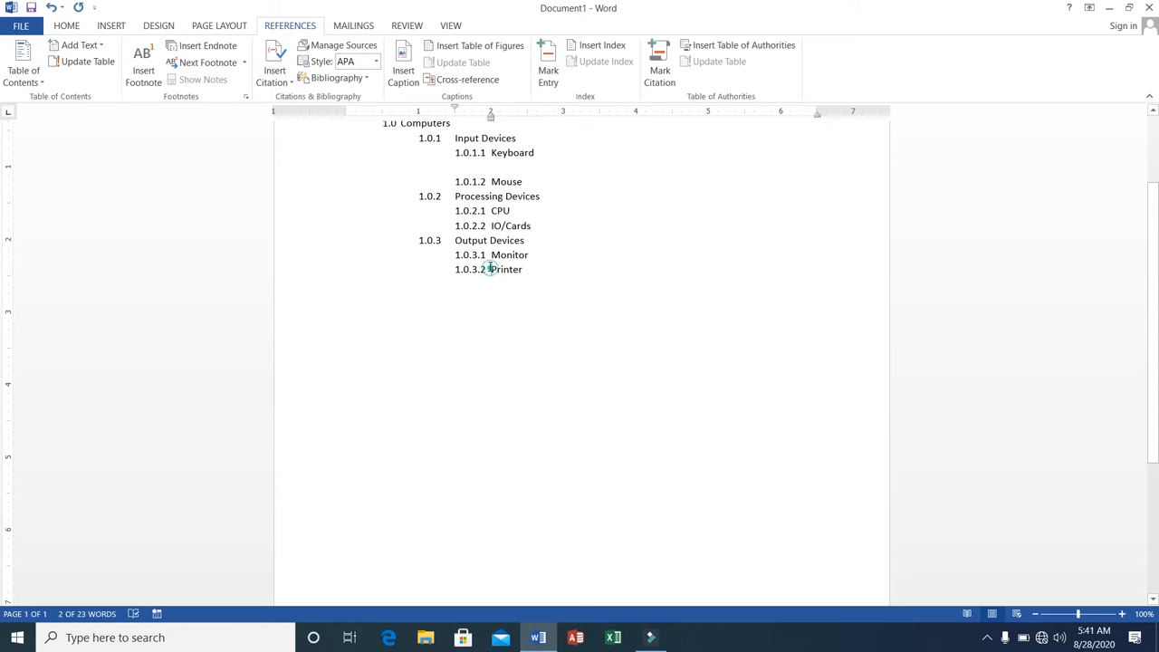
double_click(493, 268)
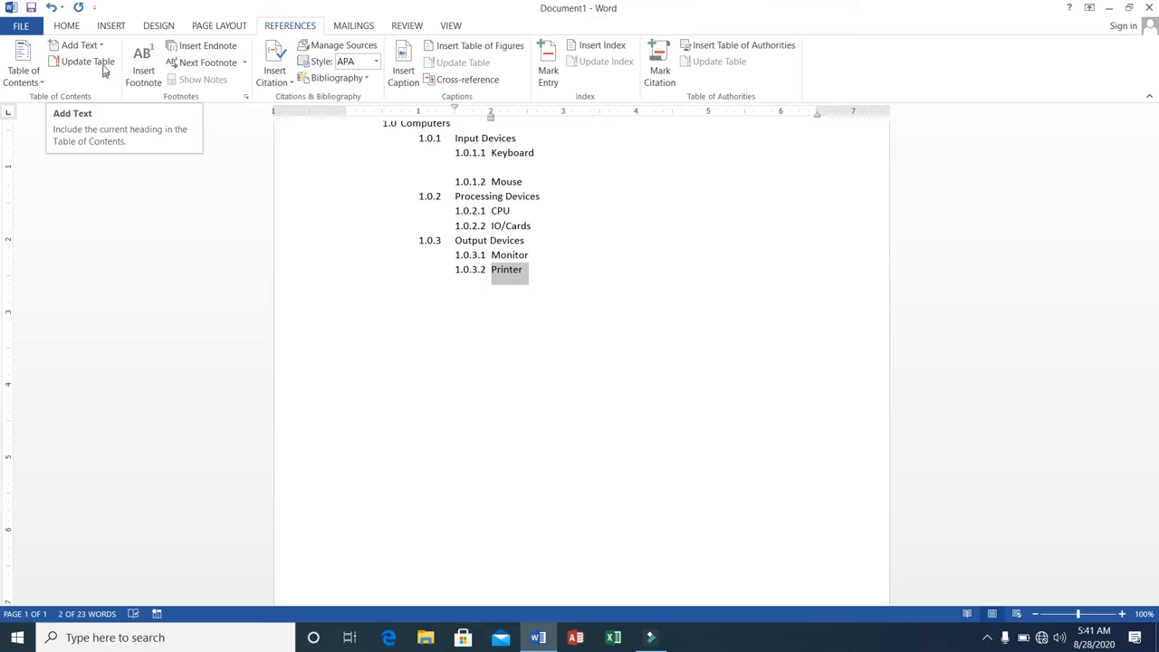
click(103, 46)
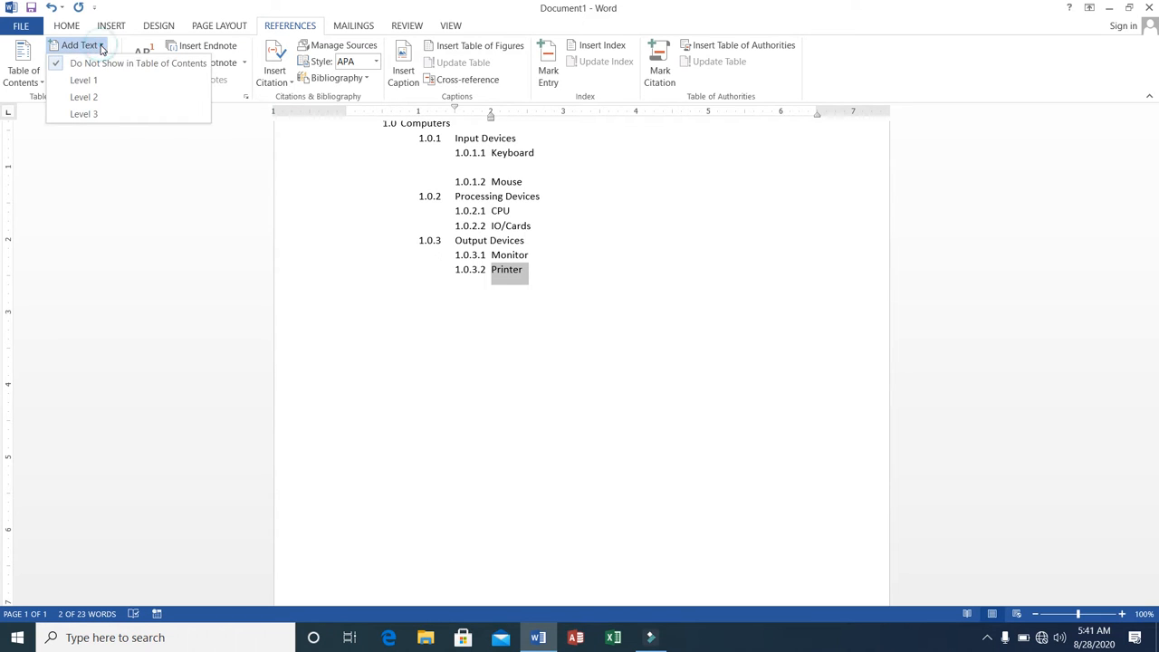
click(99, 114)
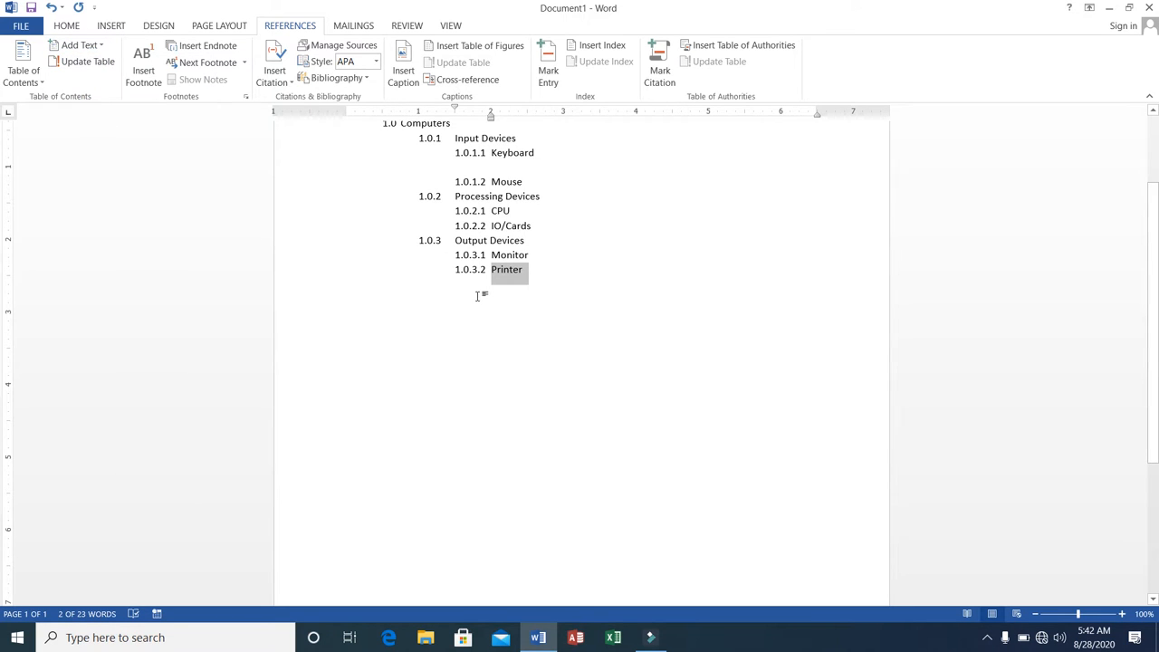
Insert a page break in the empty line above the Computers heading so the outline starts on a new page.
click(520, 174)
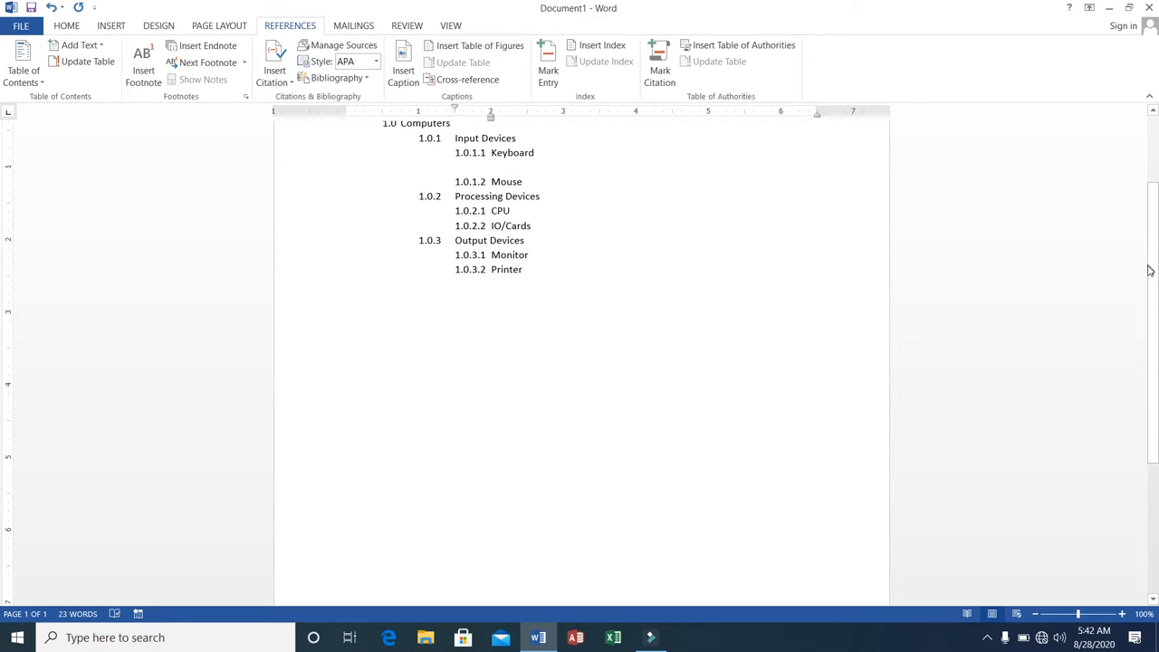
scroll(1148, 269, up, 3)
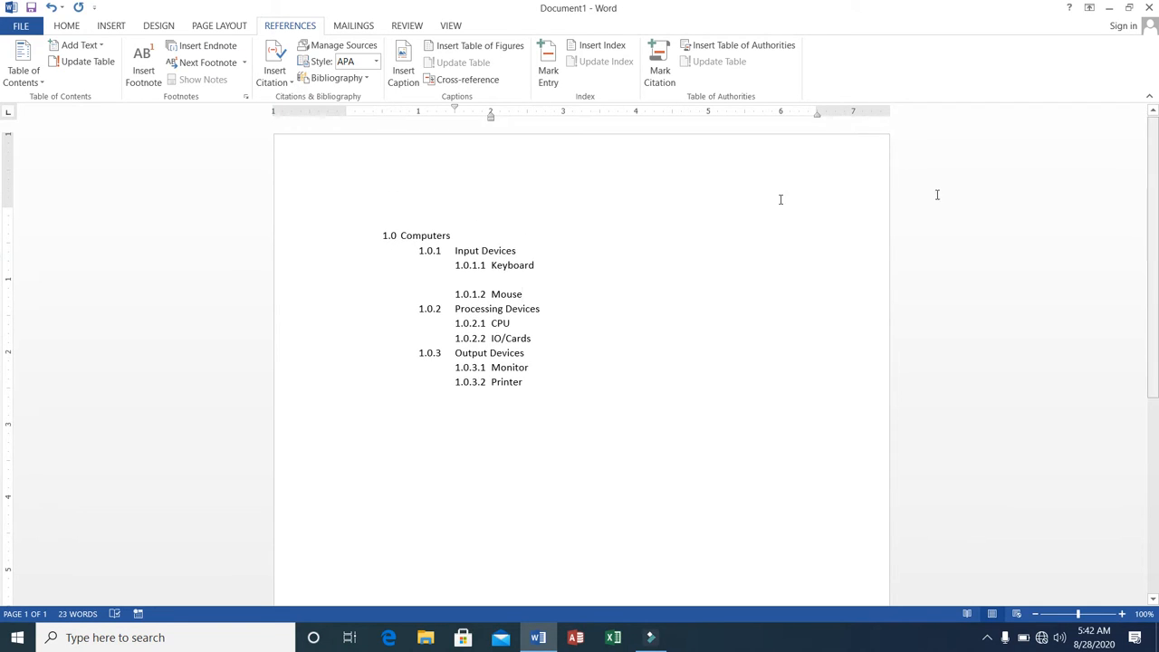
click(377, 180)
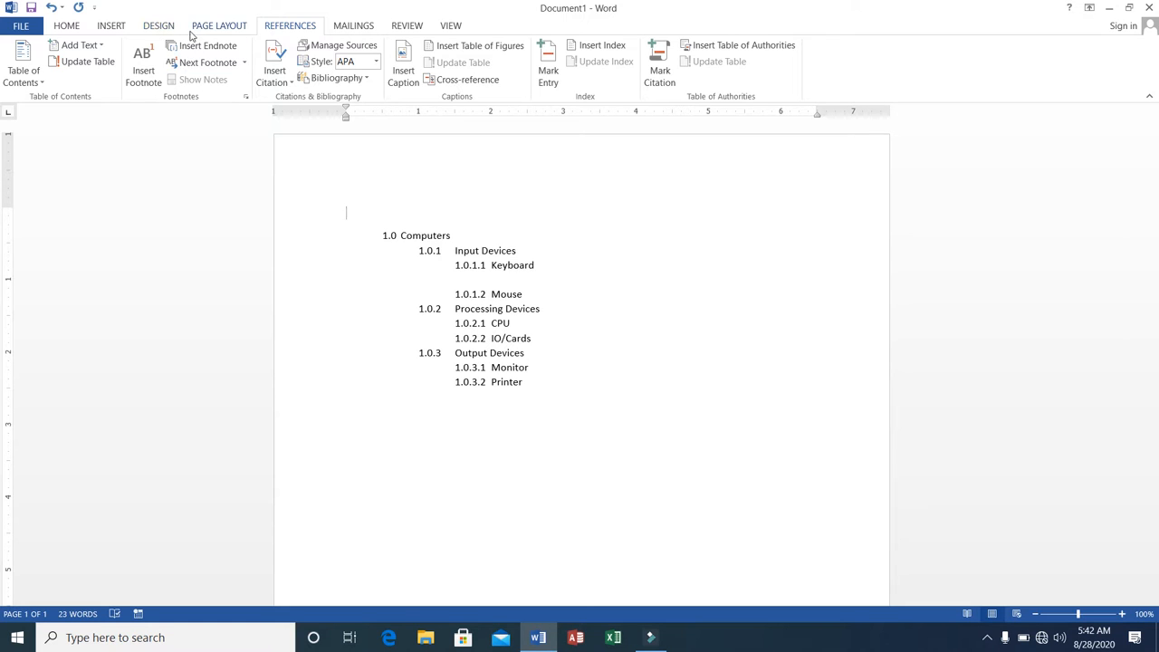
click(111, 27)
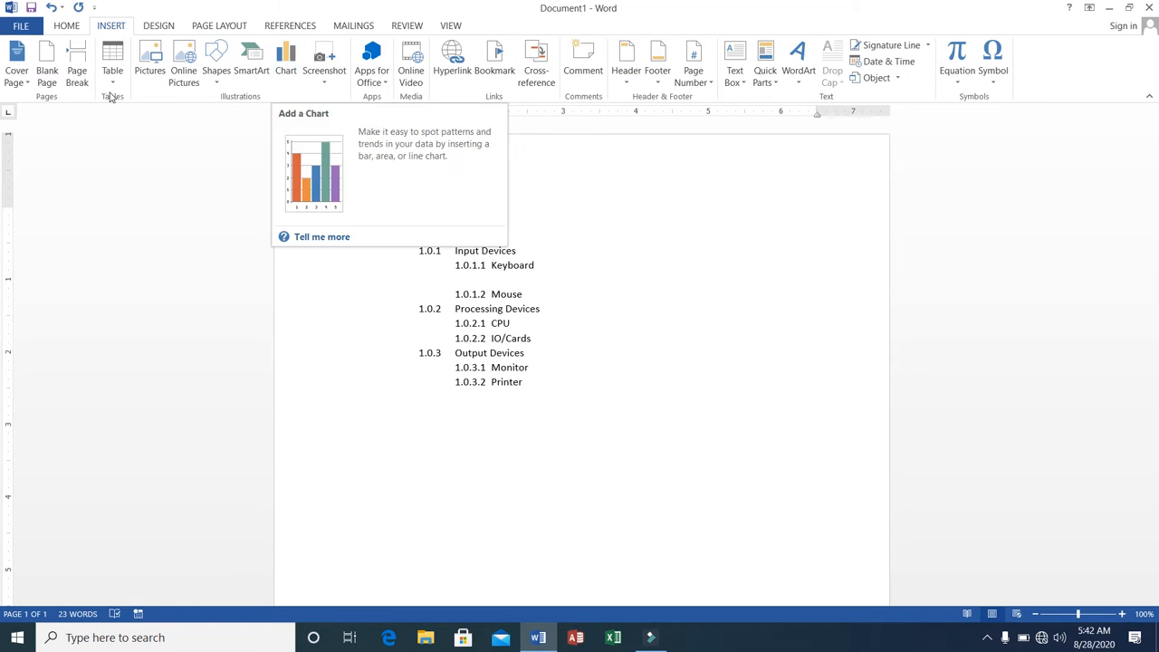
click(76, 76)
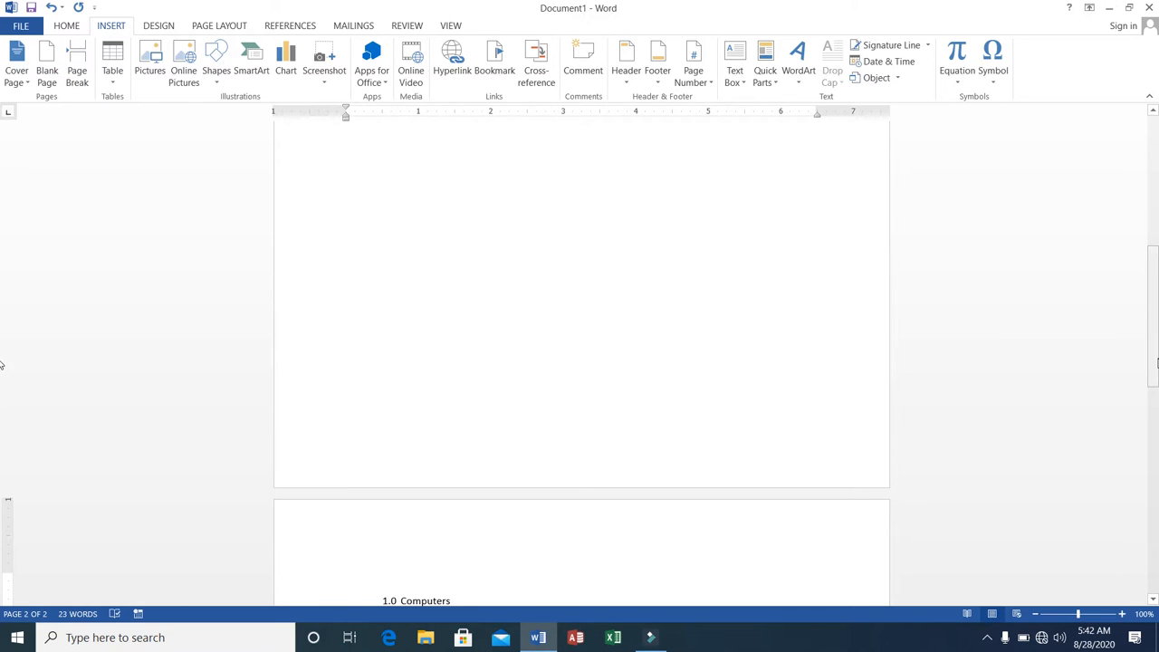
Place the insertion point at the start of the blank first page, ready for inserting a table of contents.
click(1152, 355)
drag(1152, 355, 1151, 212)
drag(1154, 132, 1151, 363)
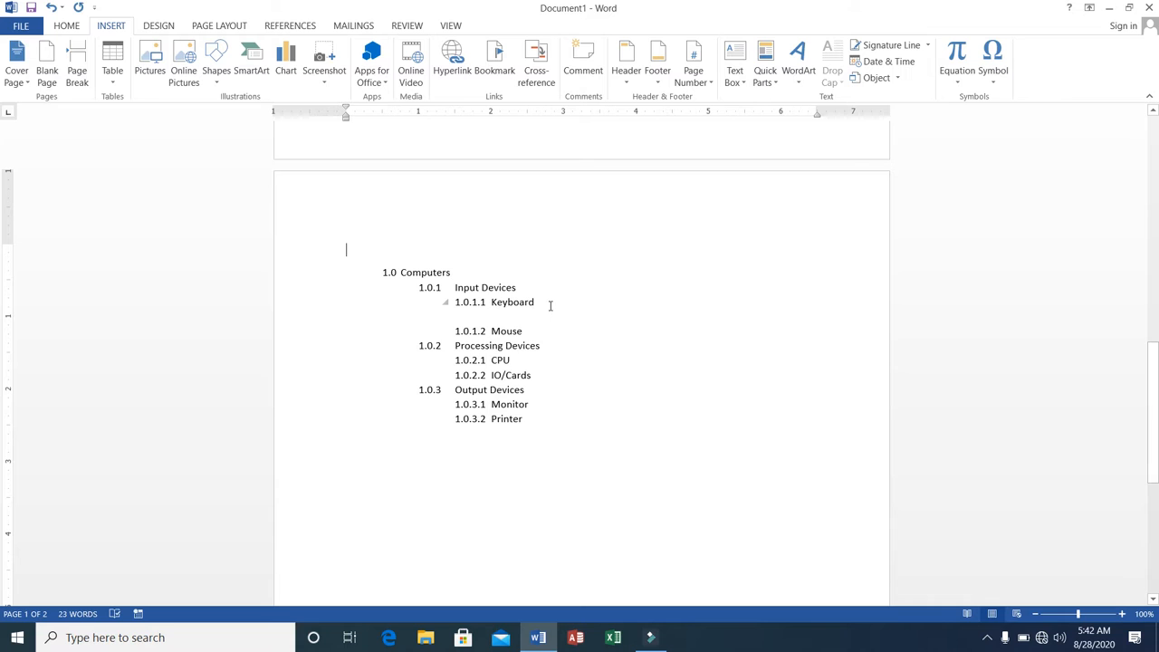
drag(1152, 378, 1147, 140)
click(385, 183)
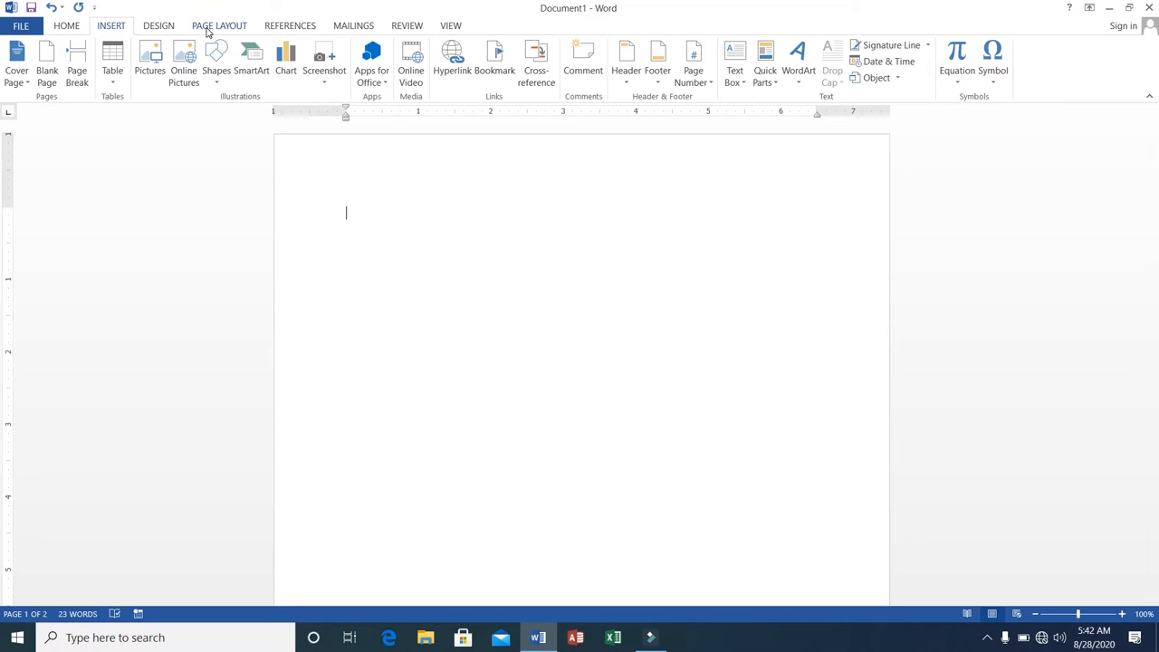
click(303, 27)
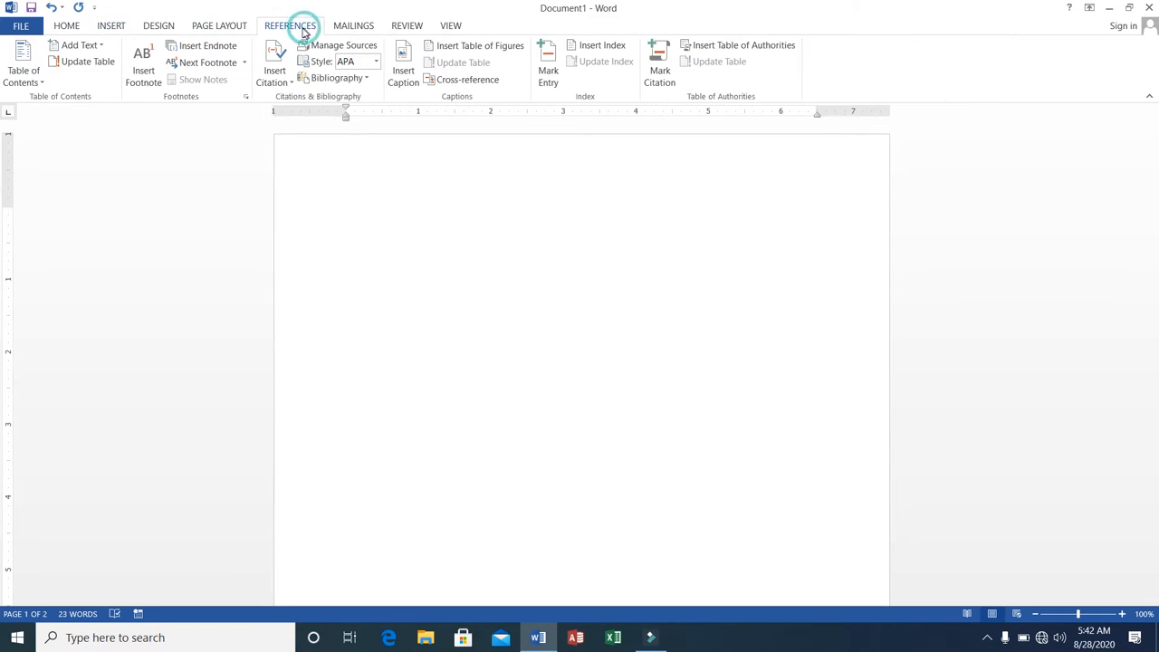
Try the built-in Manual Table as the table of contents on the first page, and undo its insertion.
click(37, 82)
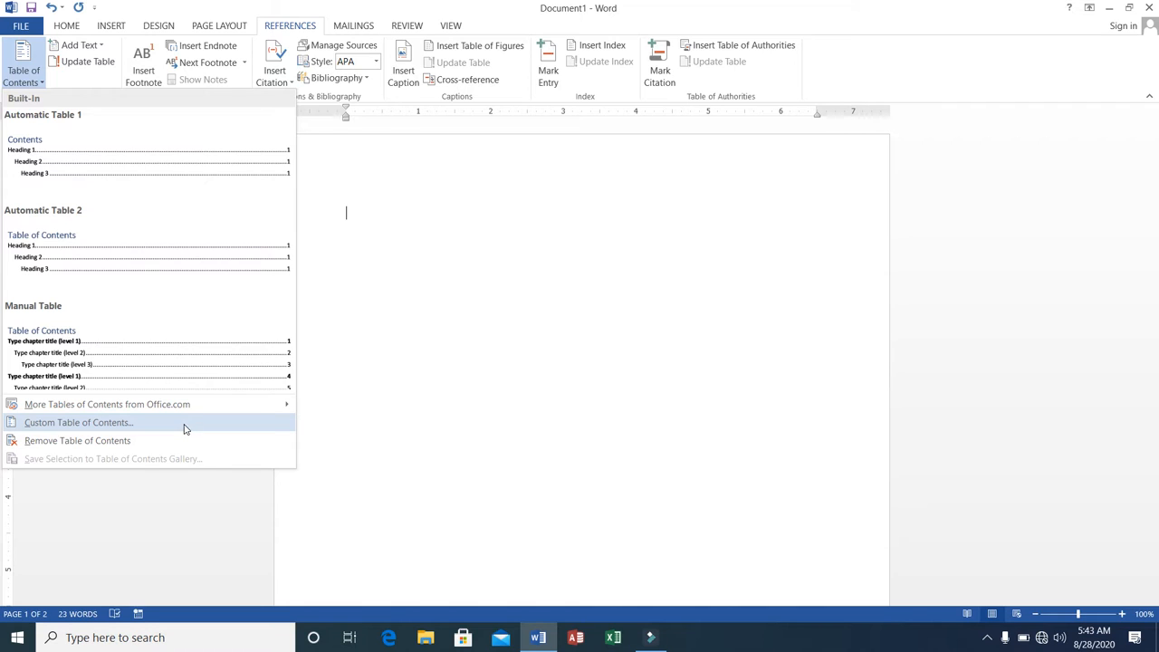
click(172, 370)
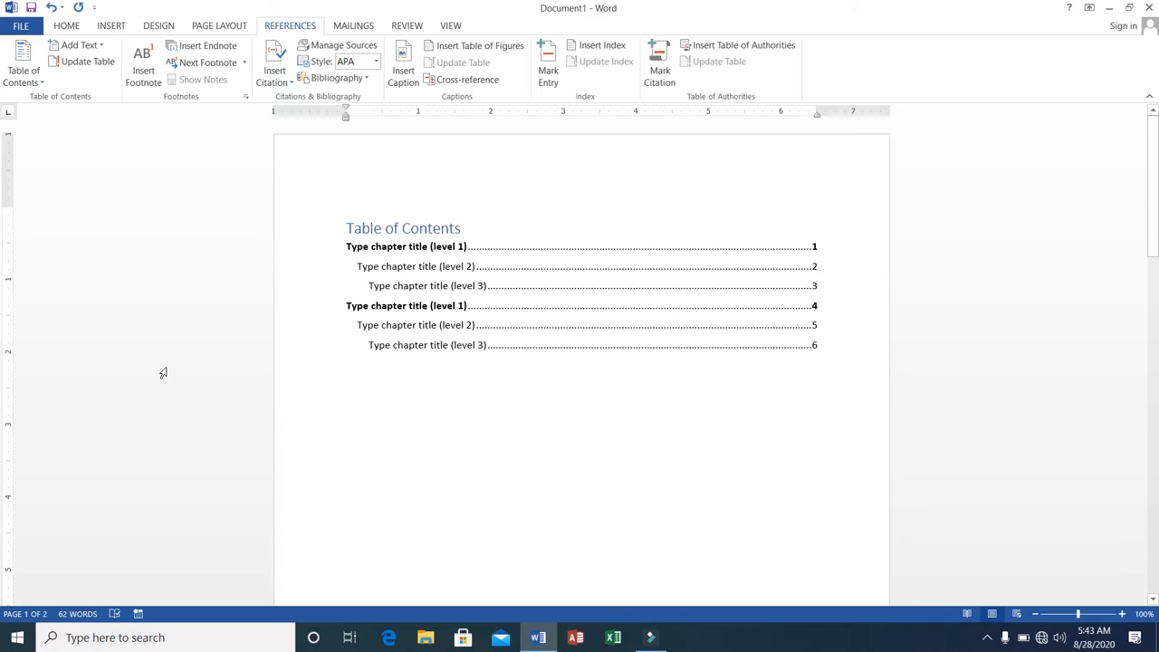
key(ctrl+z)
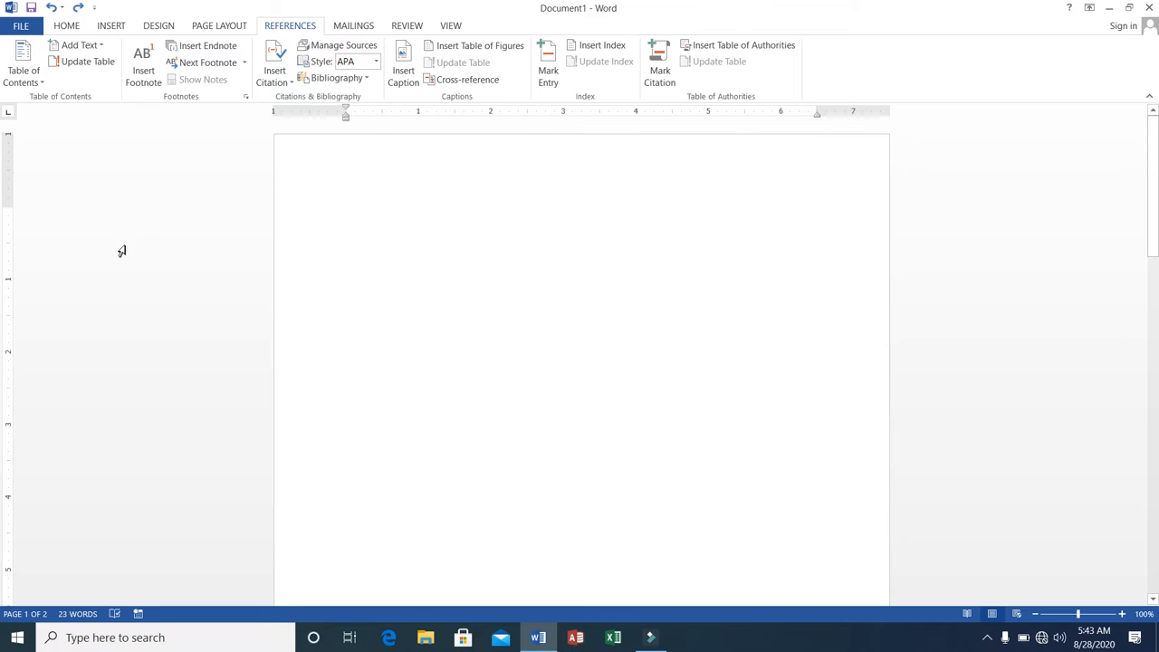
Insert a custom table of contents on the first page with the default From template format, three levels and right-aligned page numbers.
click(42, 82)
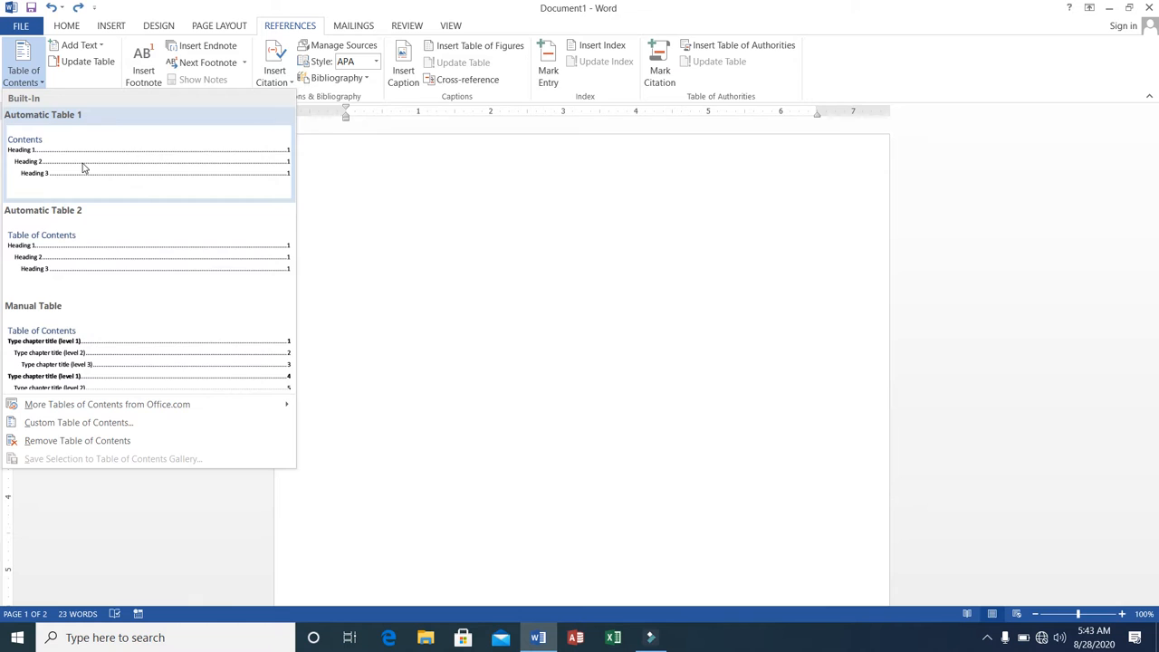
click(130, 423)
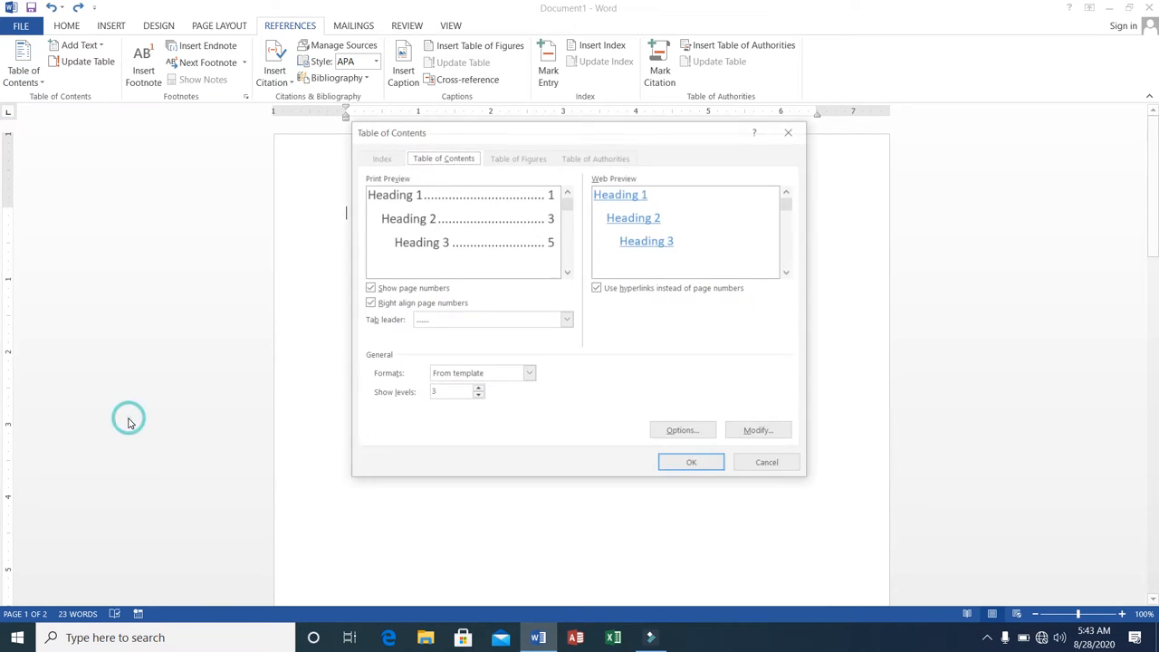
click(679, 465)
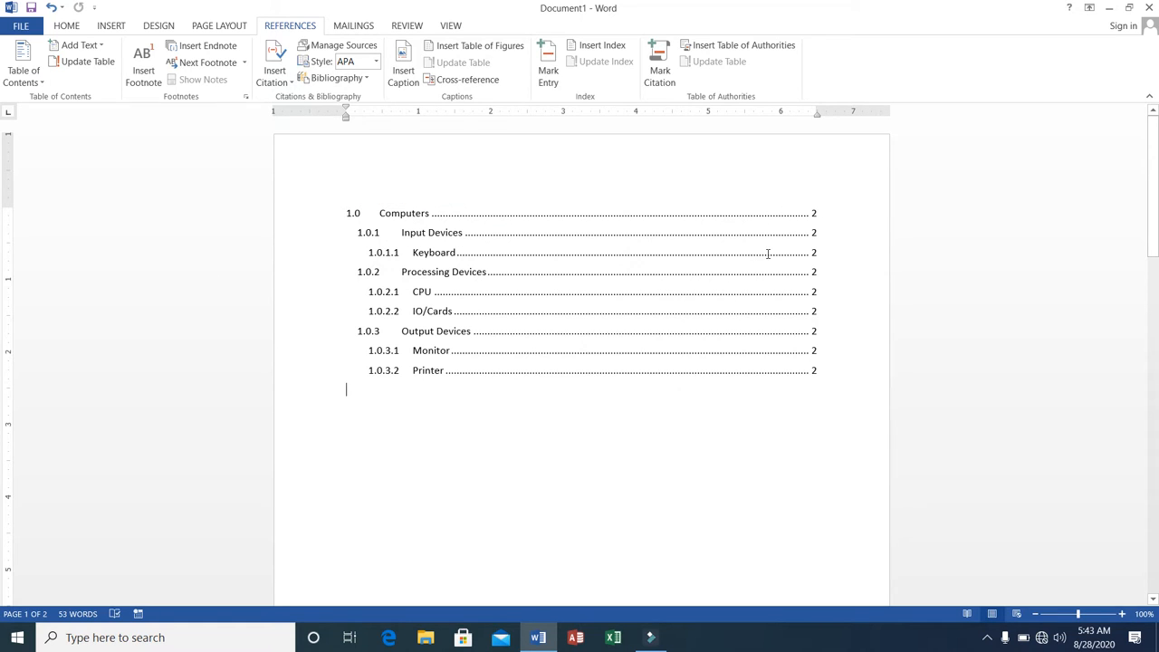
Add unnumbered sample text below the Keyboard heading using =rand().
drag(1151, 189, 1121, 386)
click(538, 385)
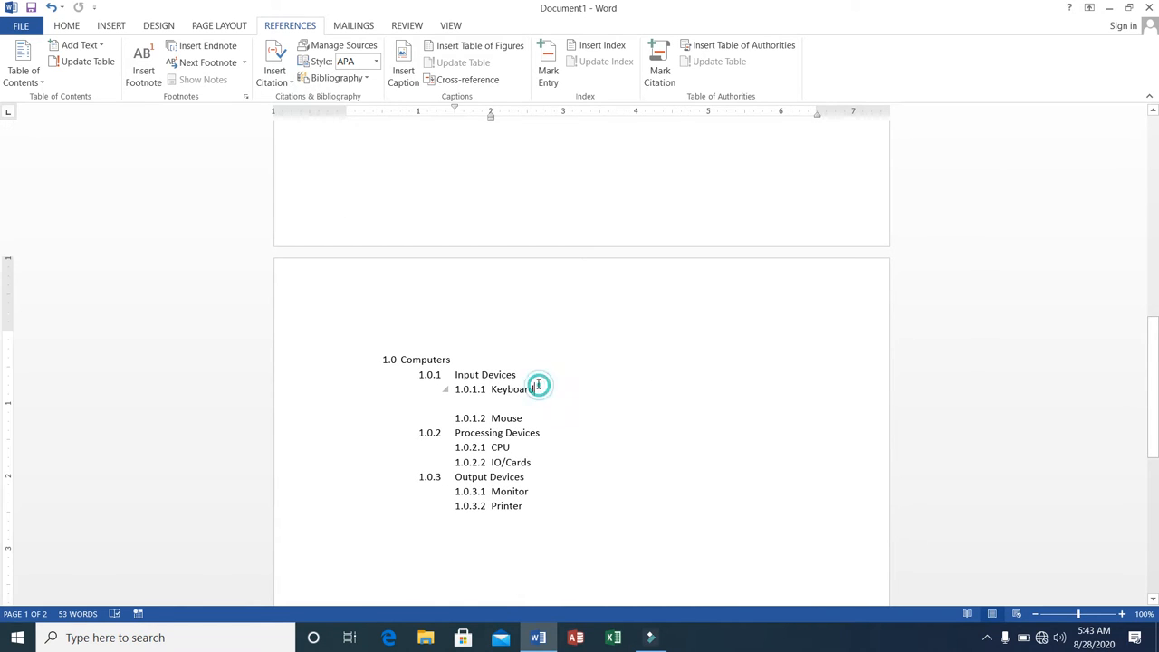
key(Return)
key(BackSpace)
text(=rand())
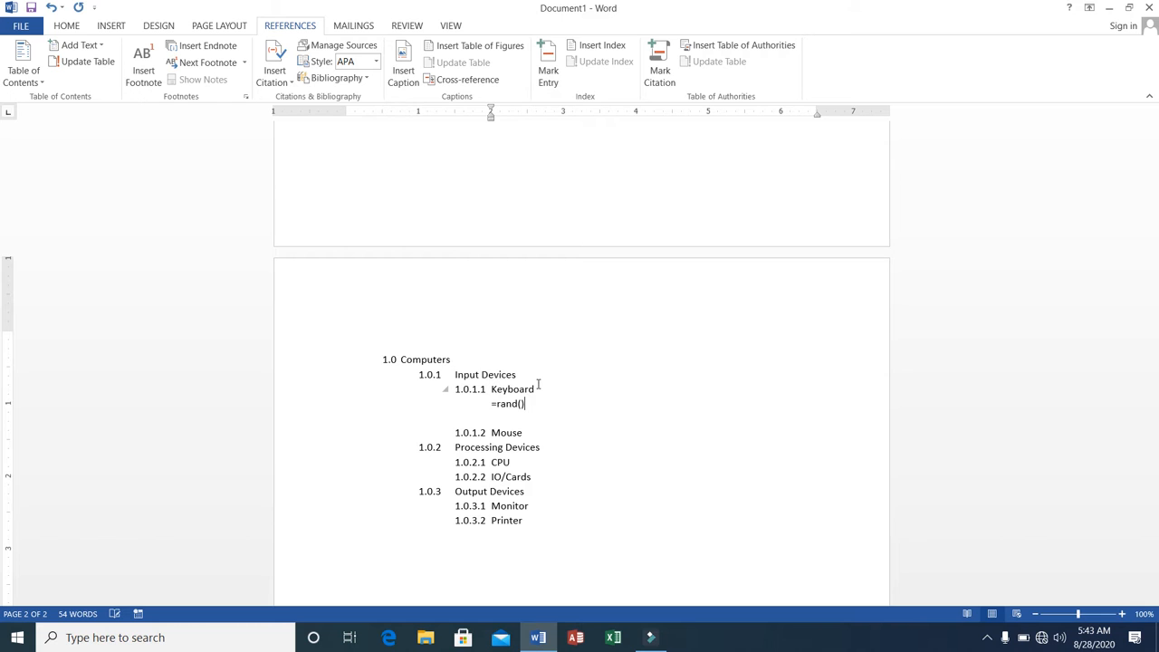
key(Return)
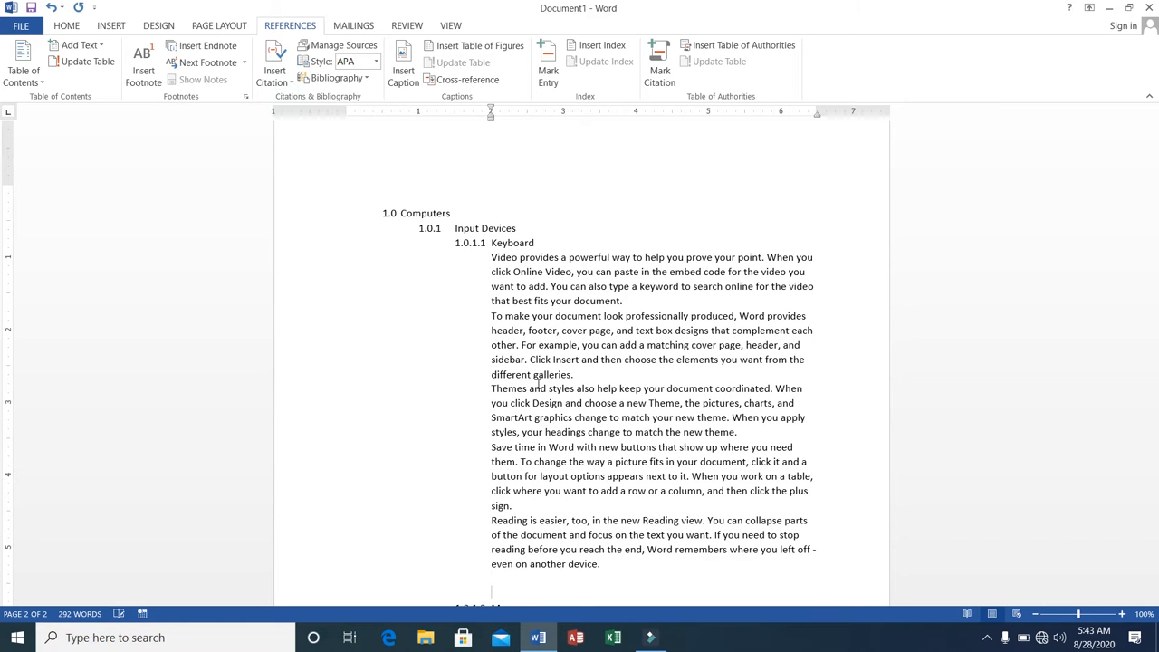
Add unnumbered sample text below the Mouse heading using =rand().
scroll(537, 384, down, 1)
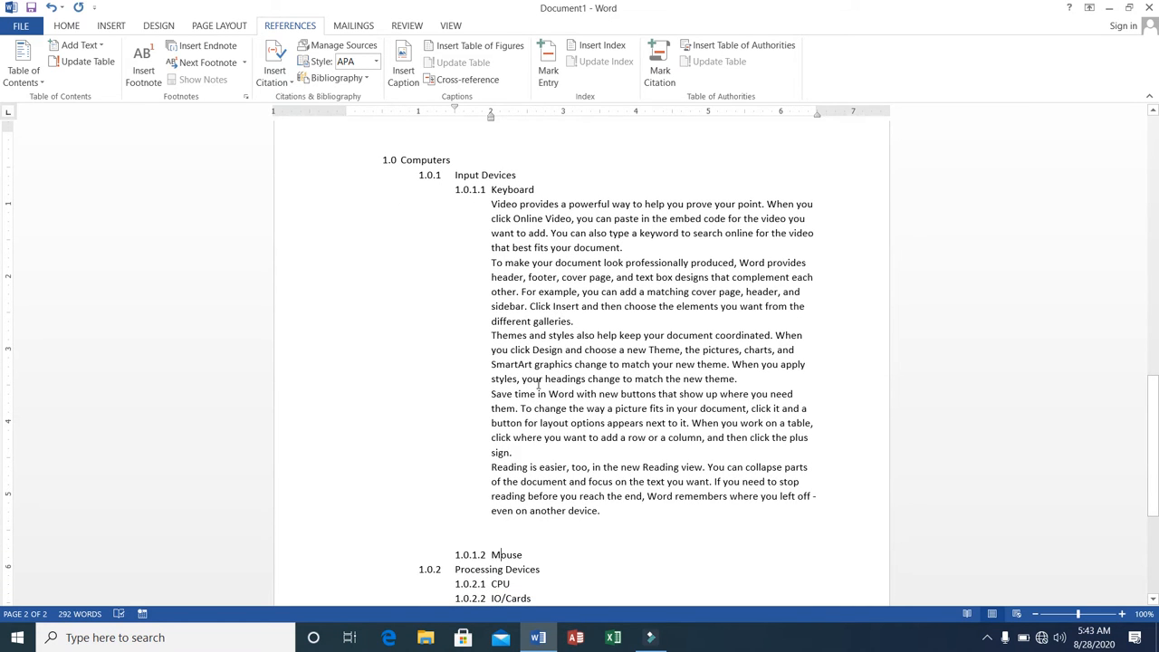
key(Return)
key(BackSpace)
text(=ran)
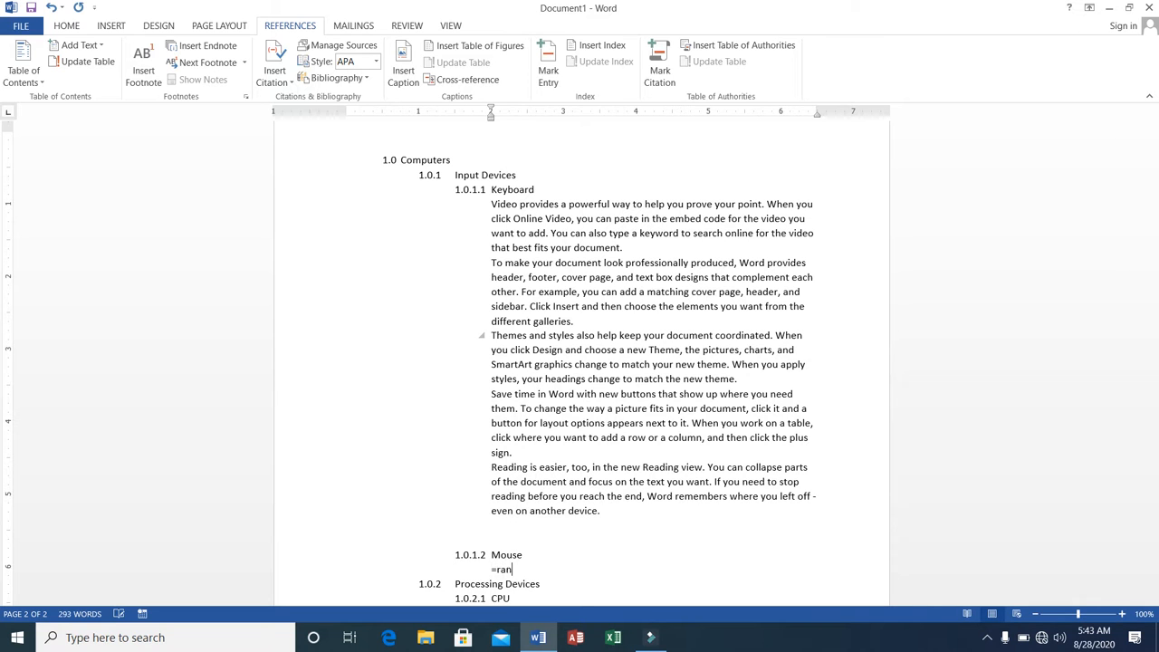
text(d())
key(Return)
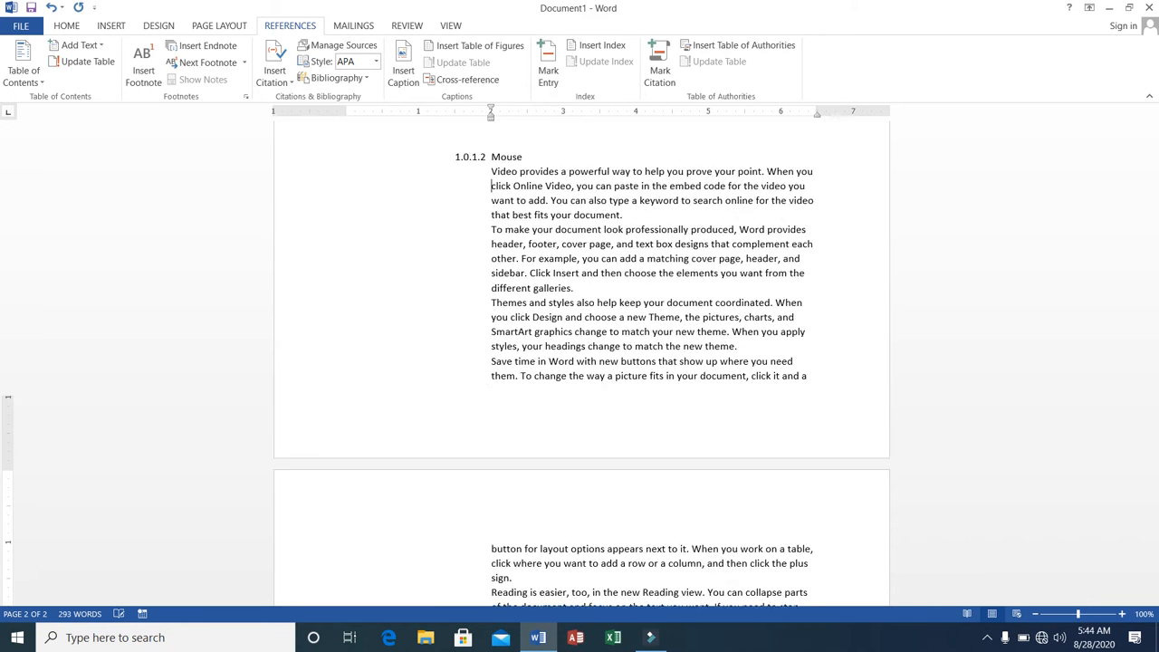
Generate sample paragraphs without numbering under the CPU heading with =rand().
key(Down)
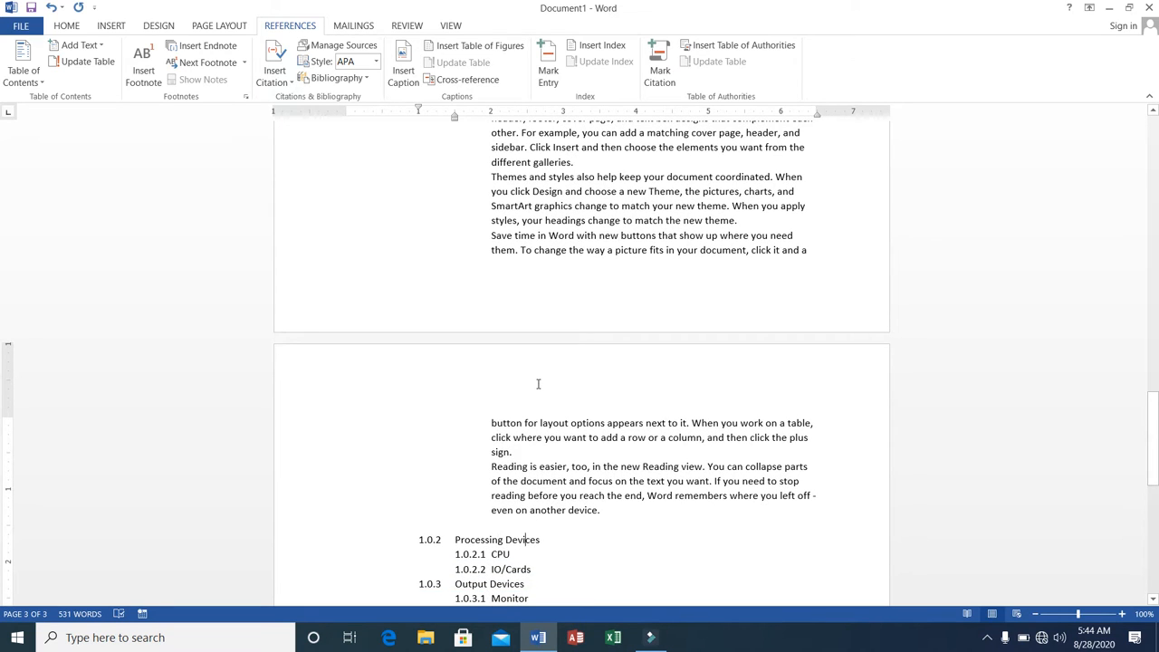
key(Down)
key(Return)
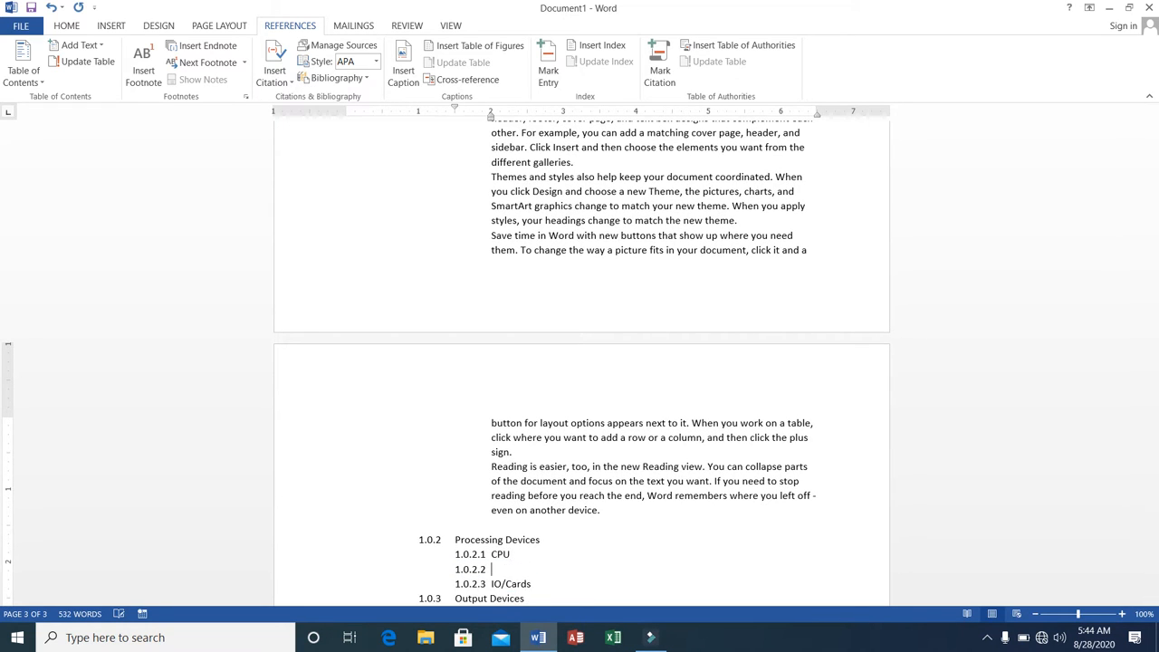
key(BackSpace)
text(=rand())
key(Return)
Generate sample paragraphs without numbering under the IO/Cards heading with =rand().
key(Down)
key(Down)
key(Up)
key(Up)
key(Up)
key(Down)
key(Right)
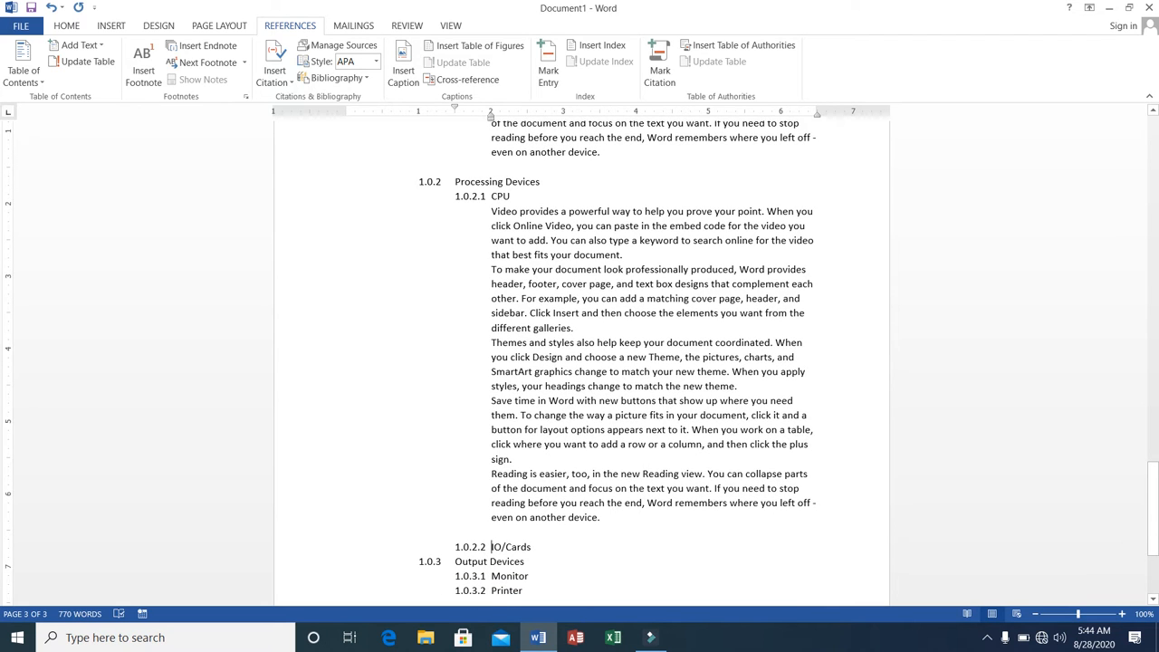
key(End)
key(Return)
key(BackSpace)
text(=rand())
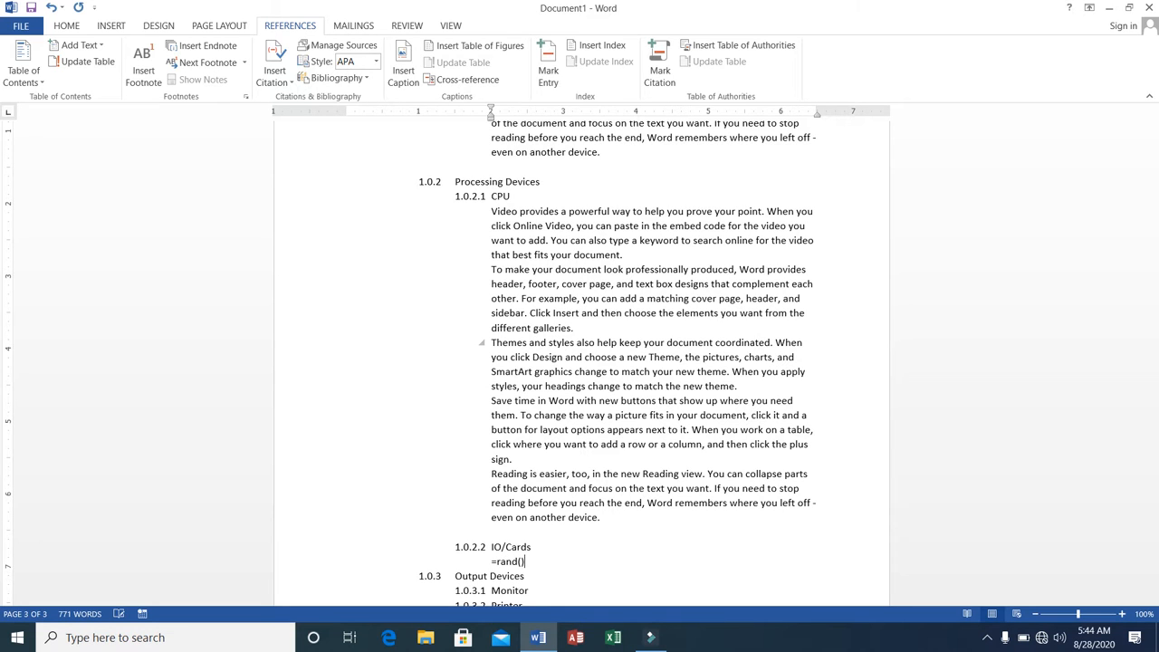
key(Return)
Fill the Monitor section with unnumbered sample text using =rand().
key(Down)
key(Down)
key(Down)
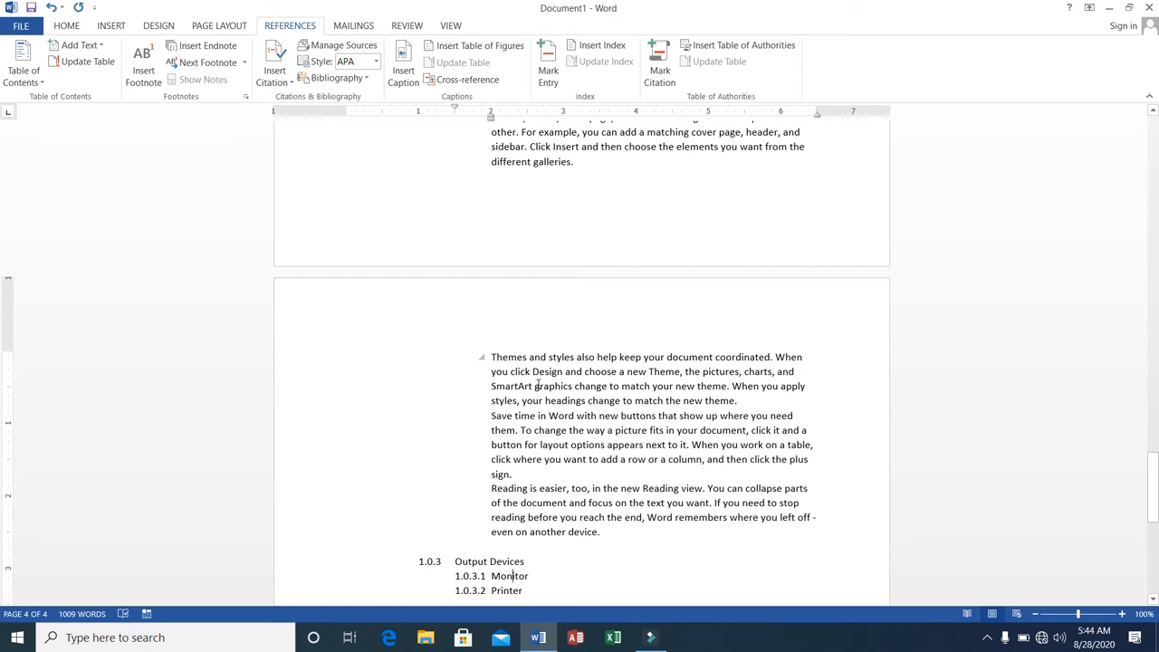
key(Return)
key(BackSpace)
text(=rand)
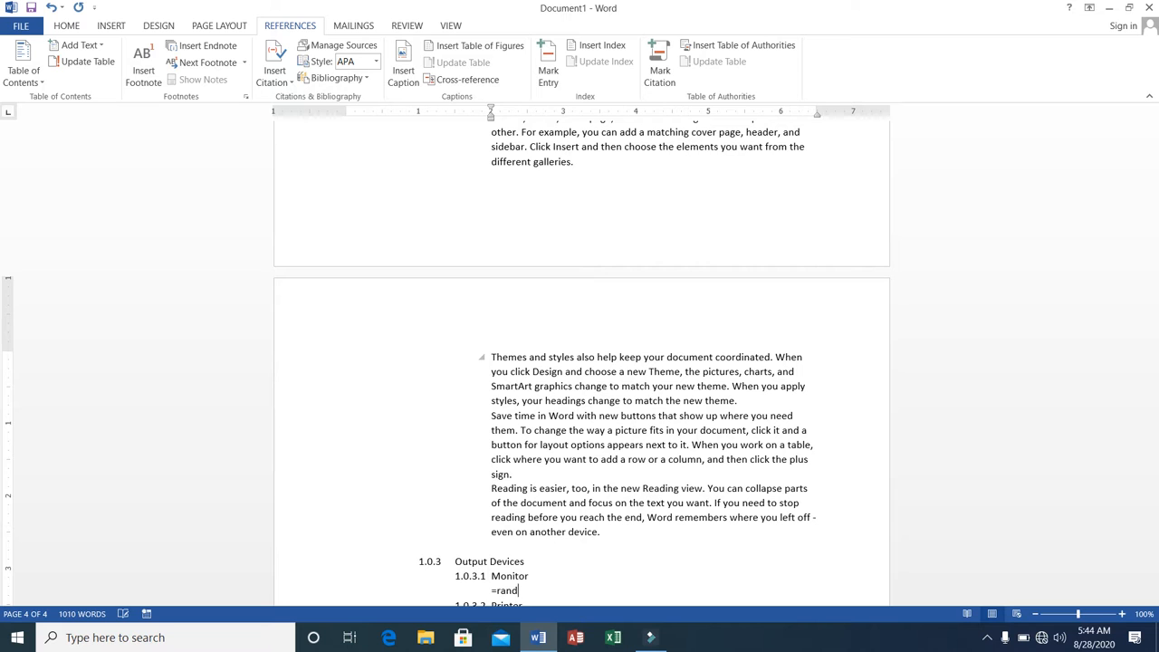
text(())
key(Return)
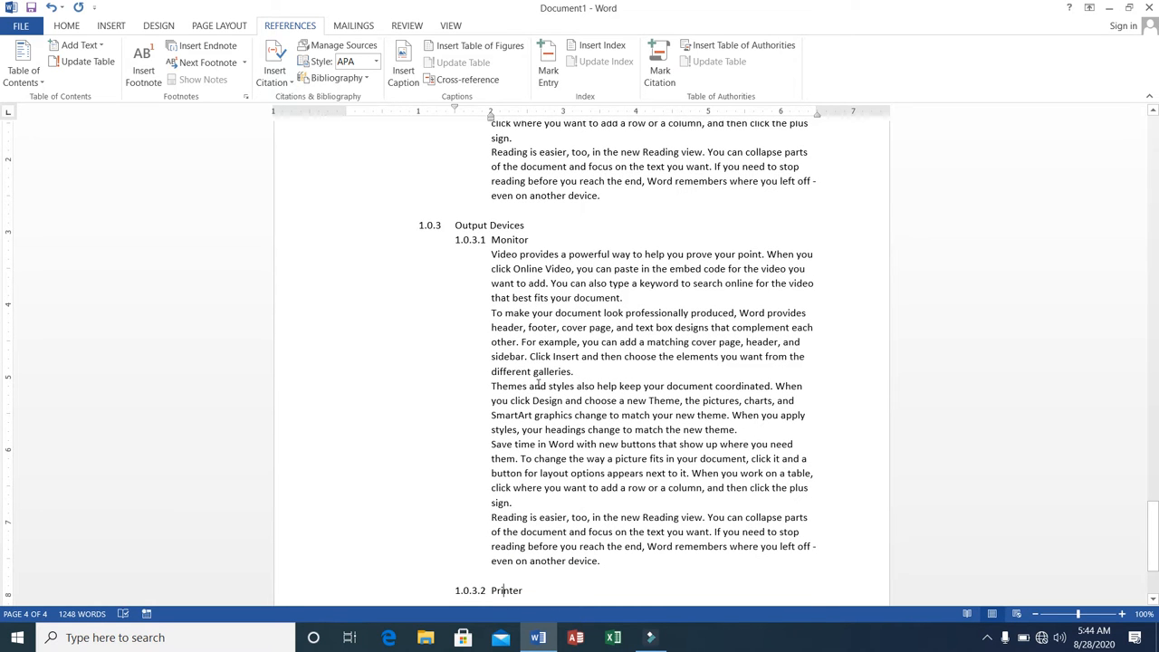
Fill the Printer section with unnumbered sample text using =rand().
key(Return)
key(BackSpace)
text(=rand())
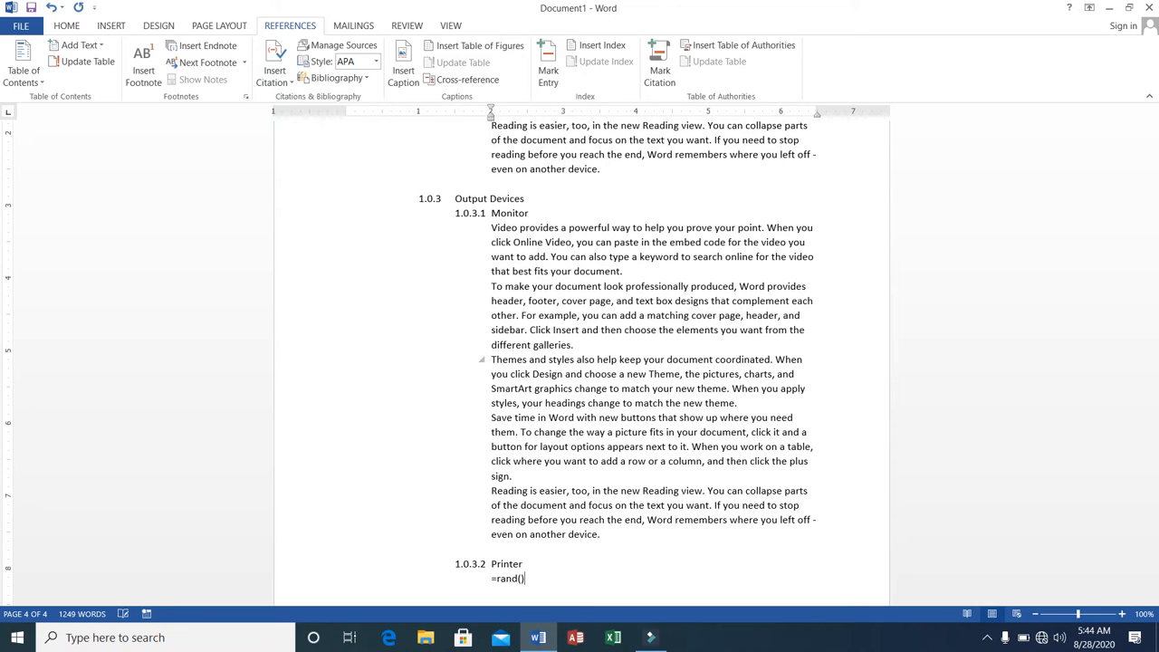
key(Return)
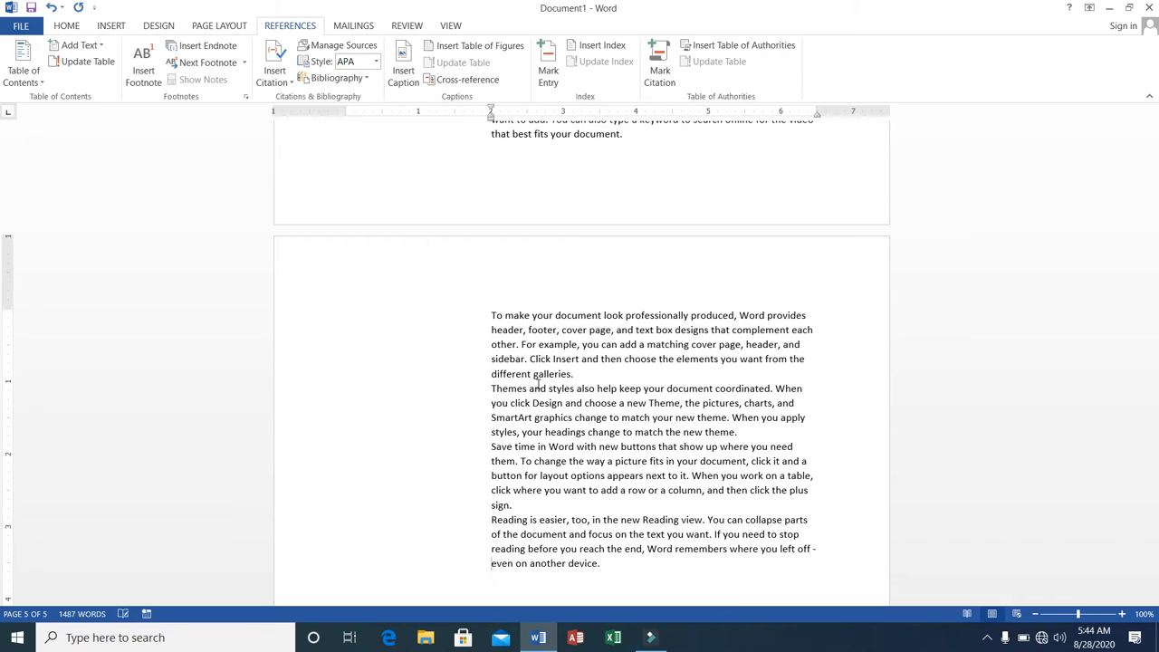
Try updating the entire table of contents on the first page, and undo that update.
scroll(538, 383, up, 20)
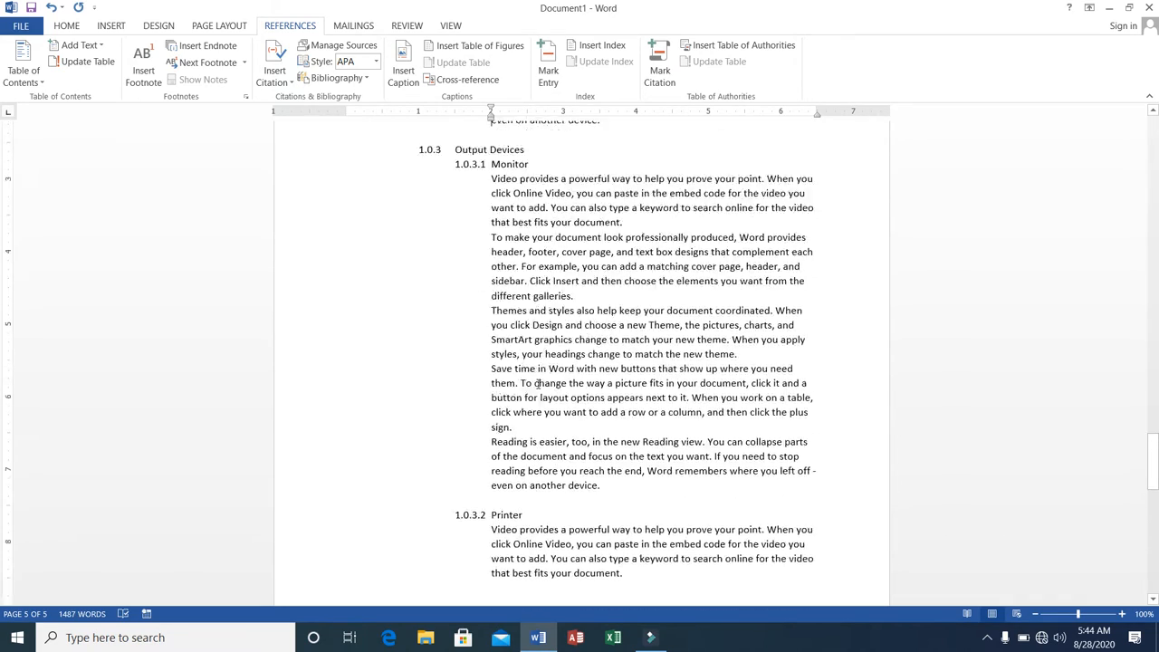
scroll(538, 383, up, 15)
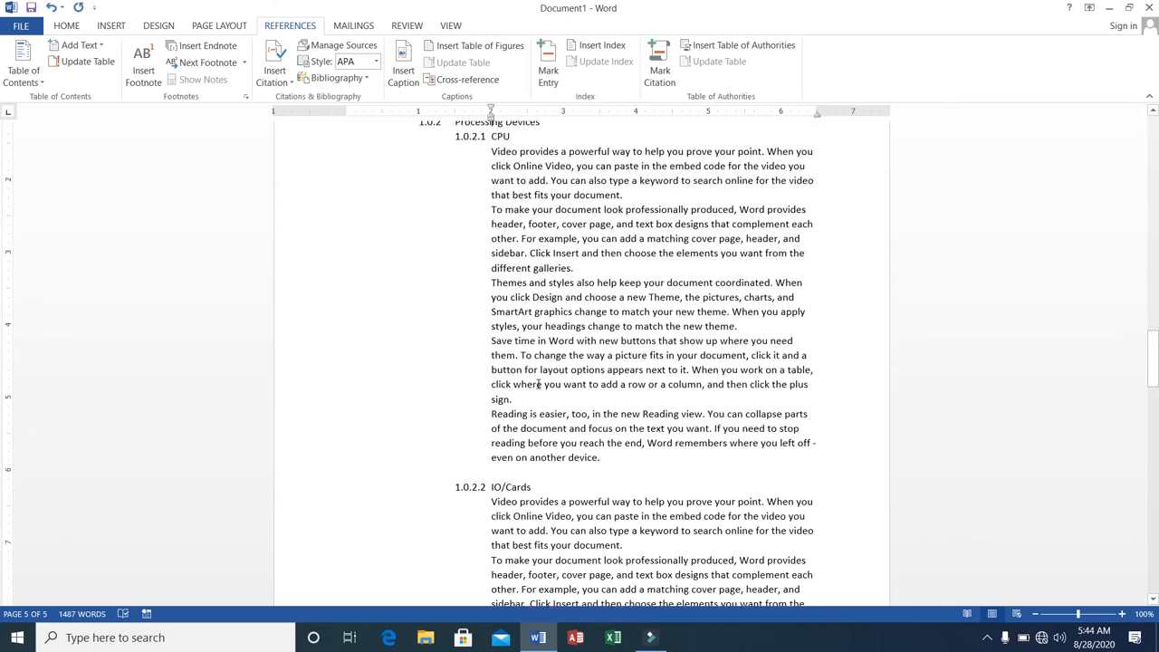
scroll(538, 383, up, 5)
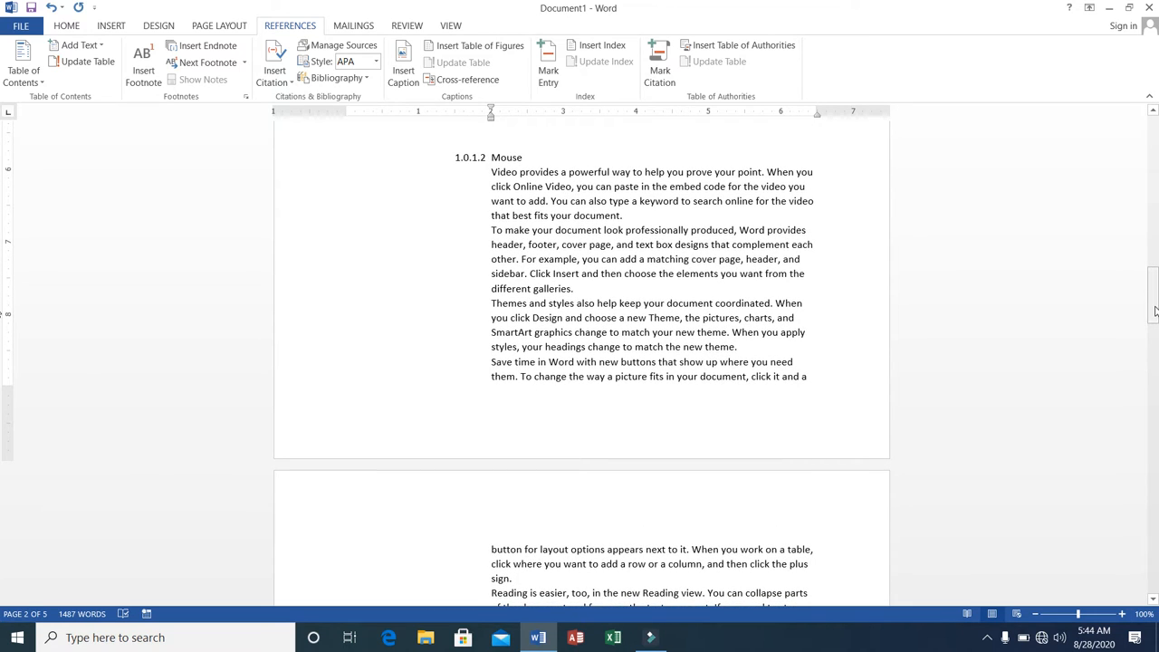
drag(1153, 308, 1153, 149)
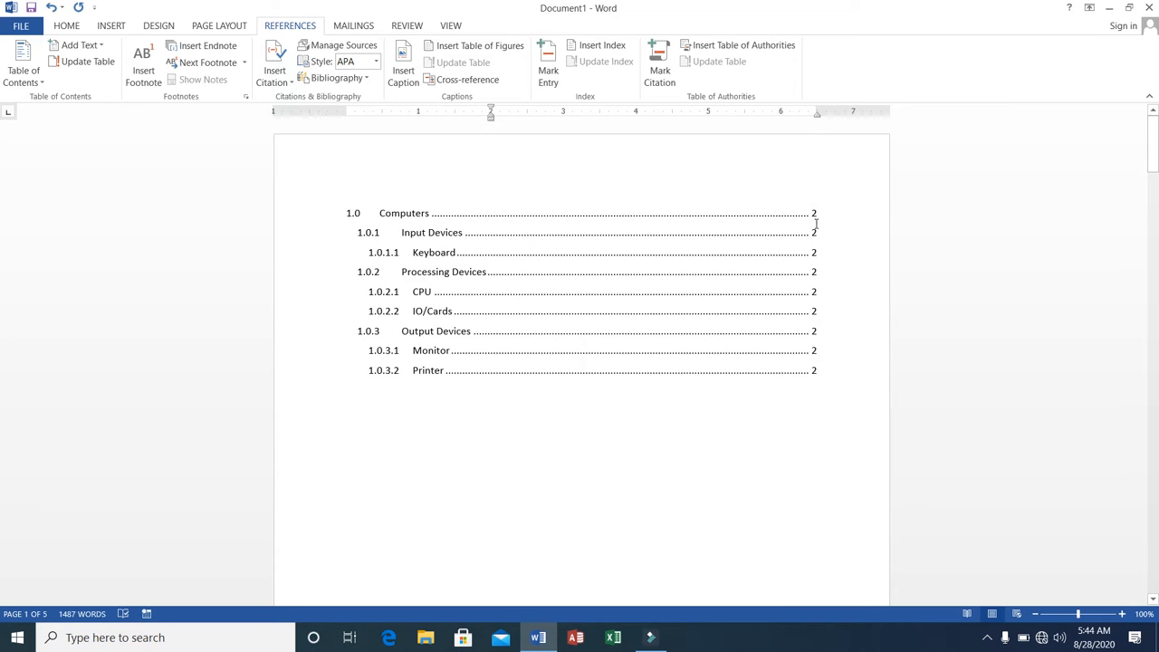
mouse_move(1152, 144)
mouse_down()
mouse_move(1150, 174)
mouse_move(1148, 134)
mouse_up()
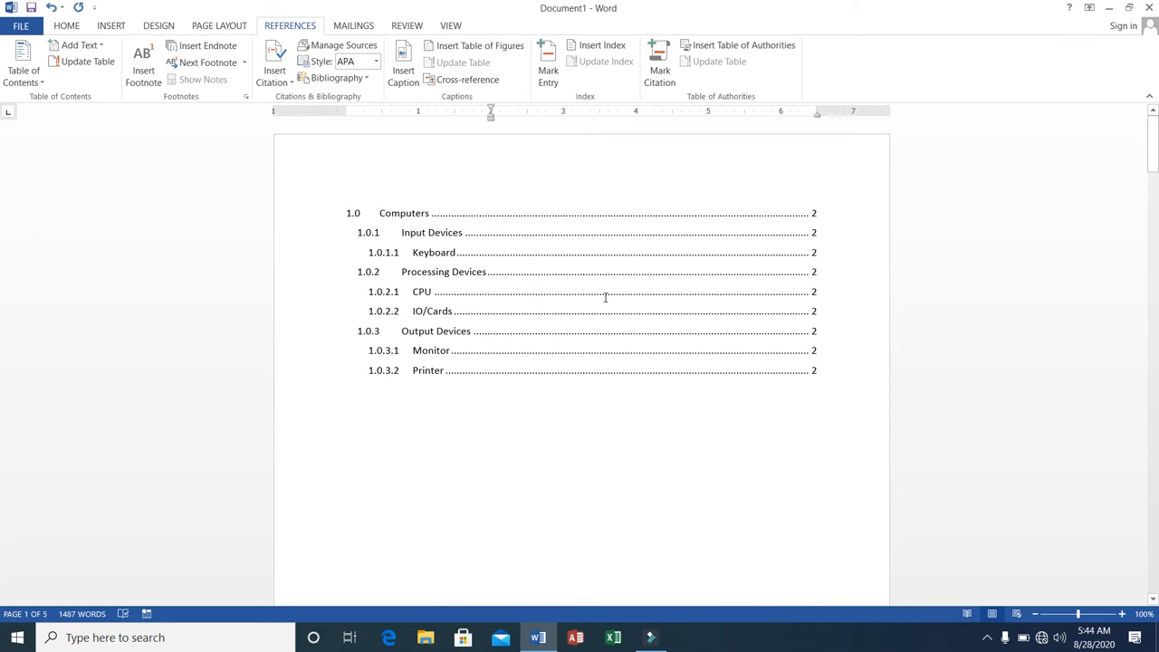
click(477, 322)
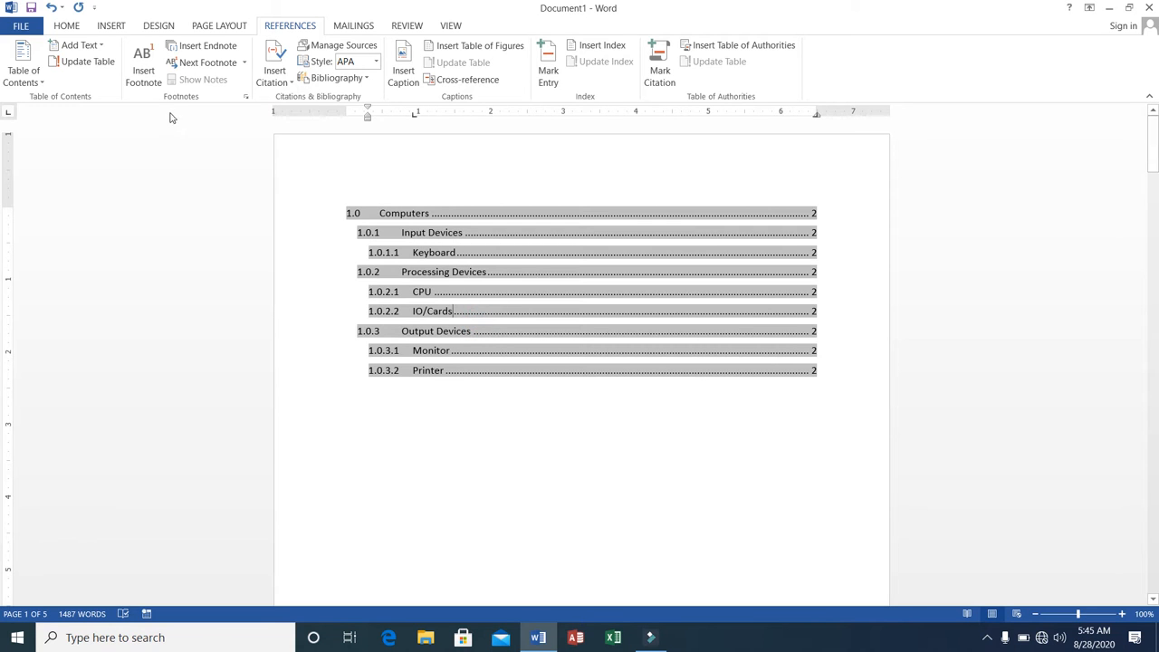
click(82, 63)
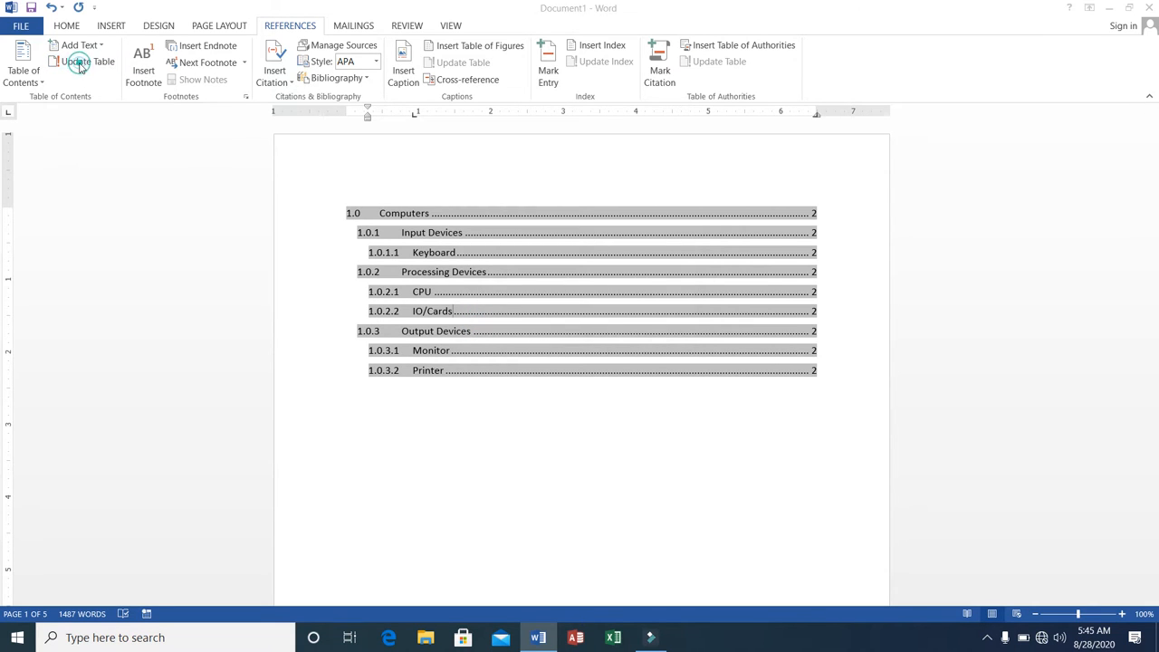
click(522, 320)
click(588, 343)
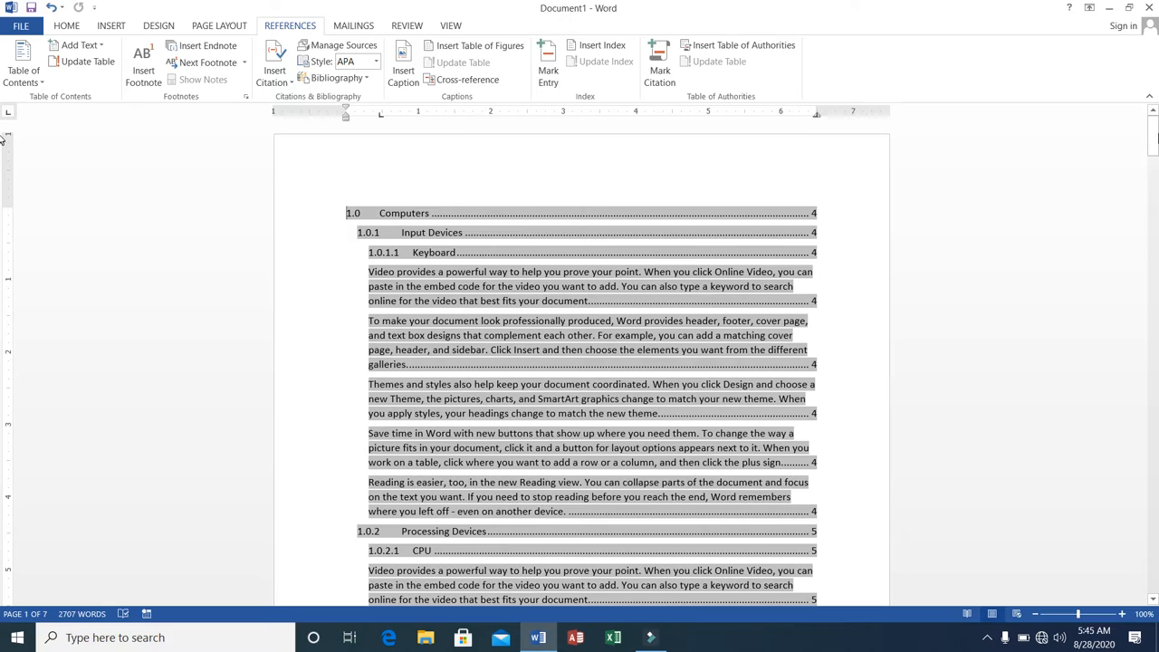
click(1155, 136)
drag(1155, 135, 1149, 79)
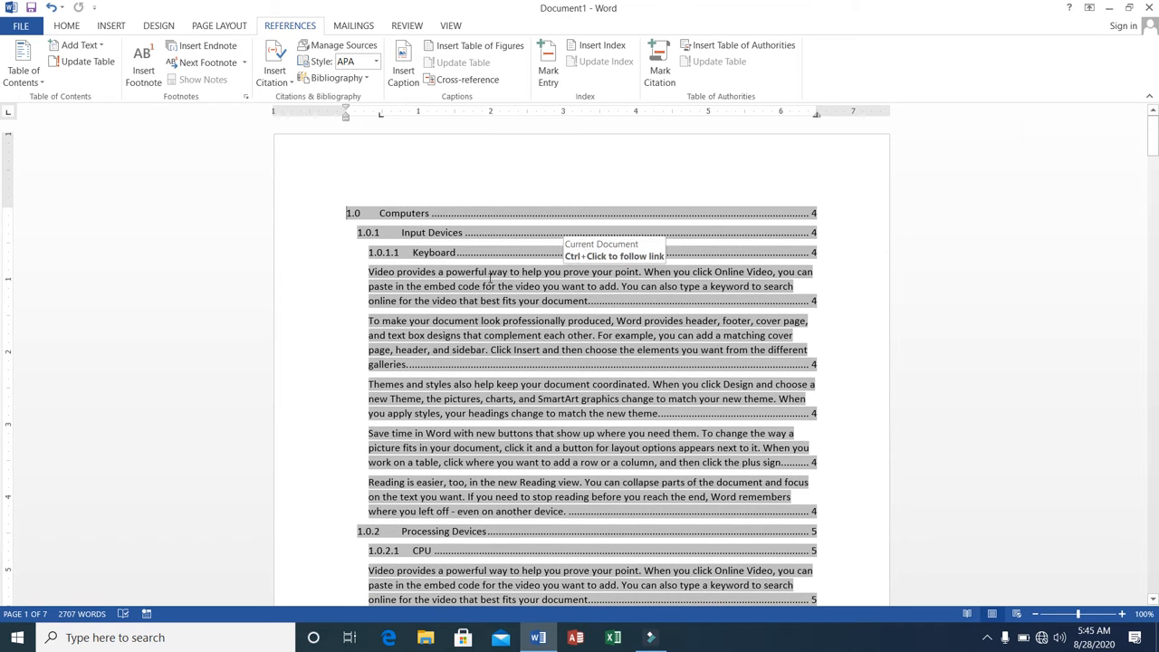
key(ctrl+z)
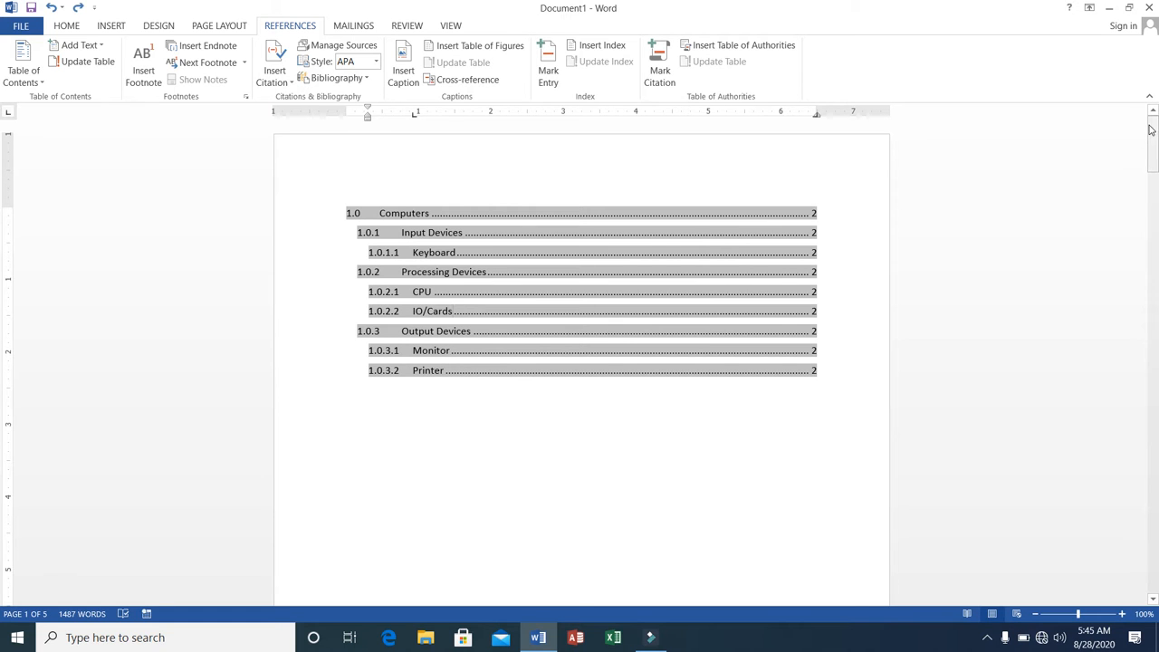
Update only the page numbers in the table of contents.
mouse_move(1155, 125)
mouse_down()
mouse_move(1156, 210)
mouse_move(1151, 124)
mouse_up()
right_click(506, 287)
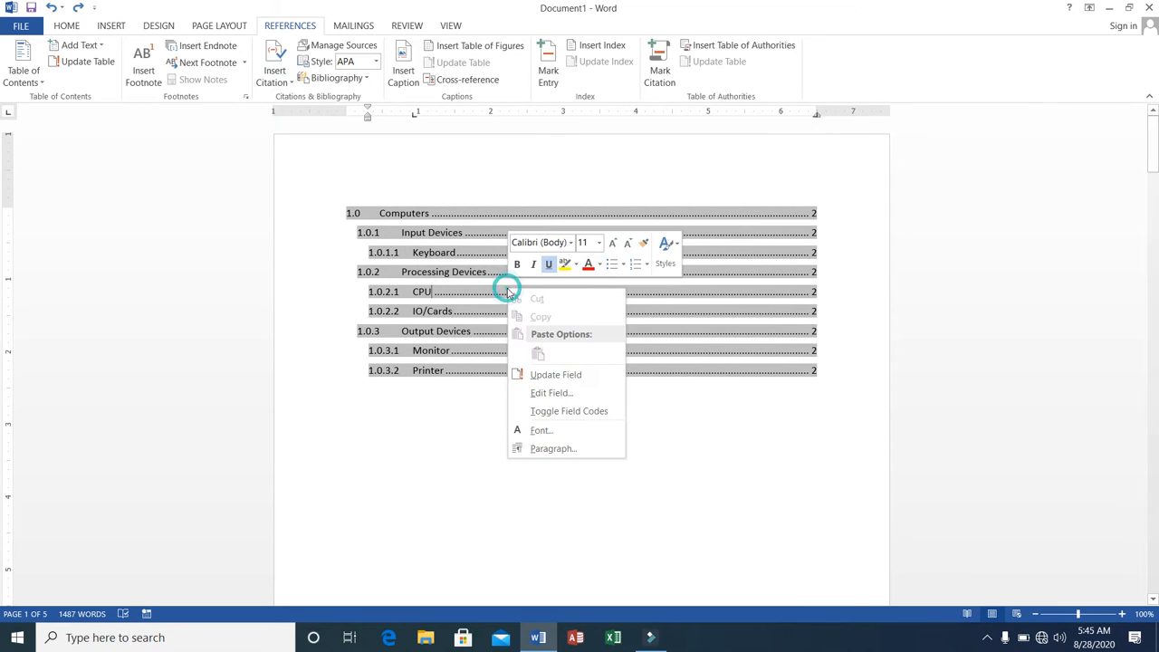
click(73, 60)
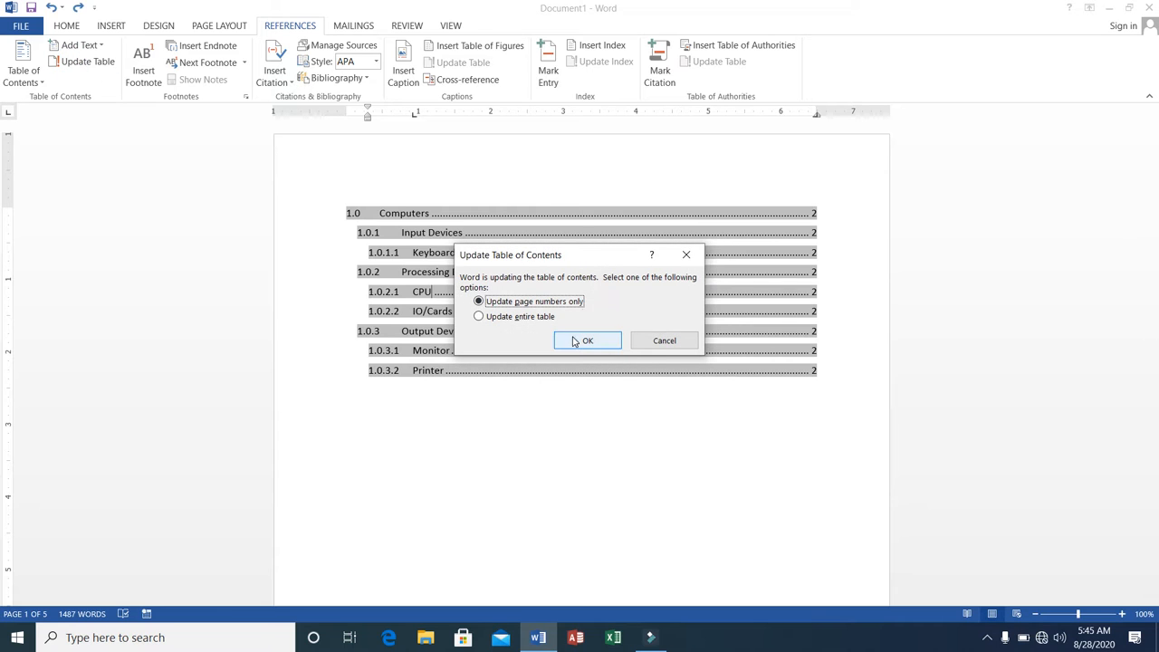
click(584, 340)
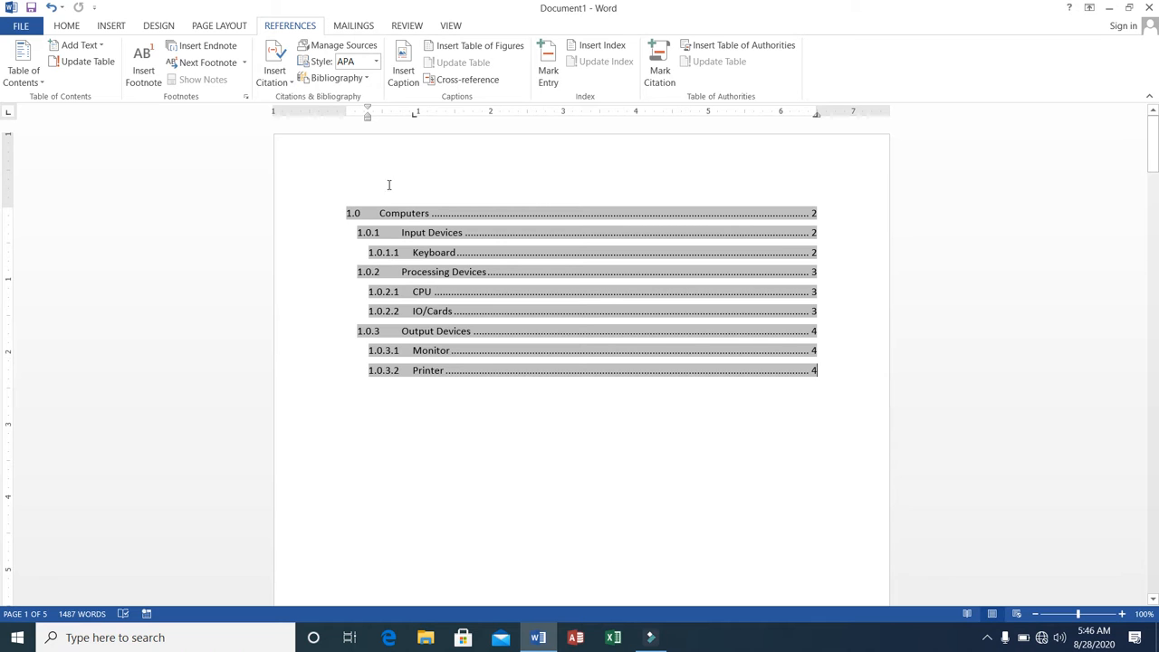
Insert the Thumbnail picture on a new line after the last paragraph of the Keyboard section.
drag(1154, 140, 1137, 256)
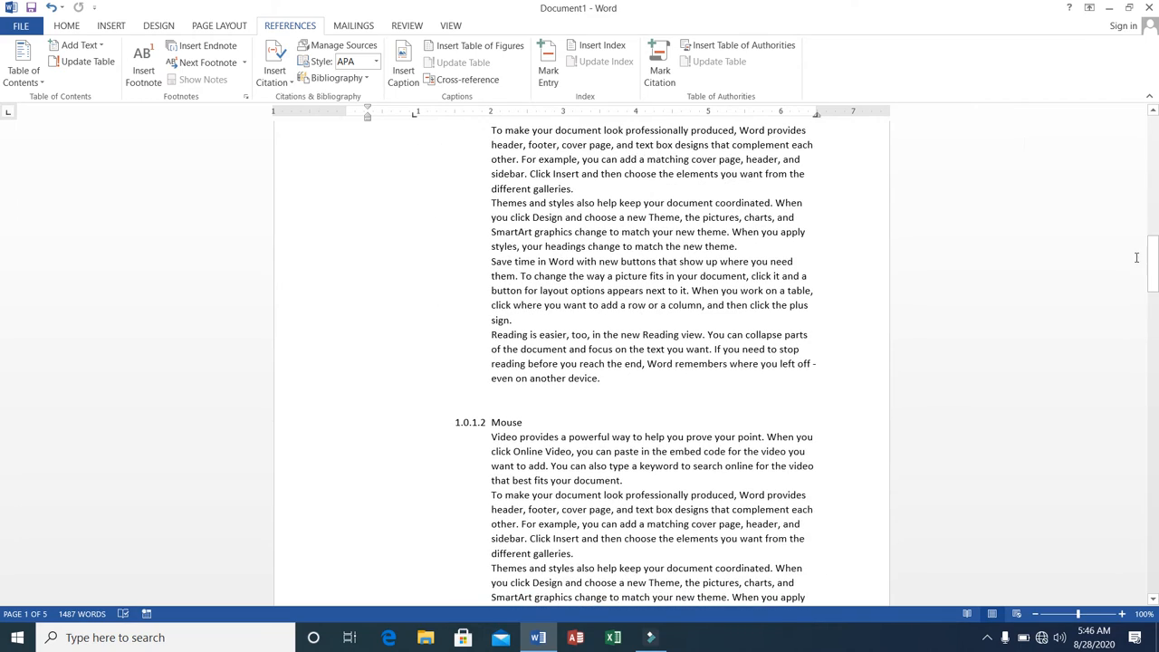
click(607, 380)
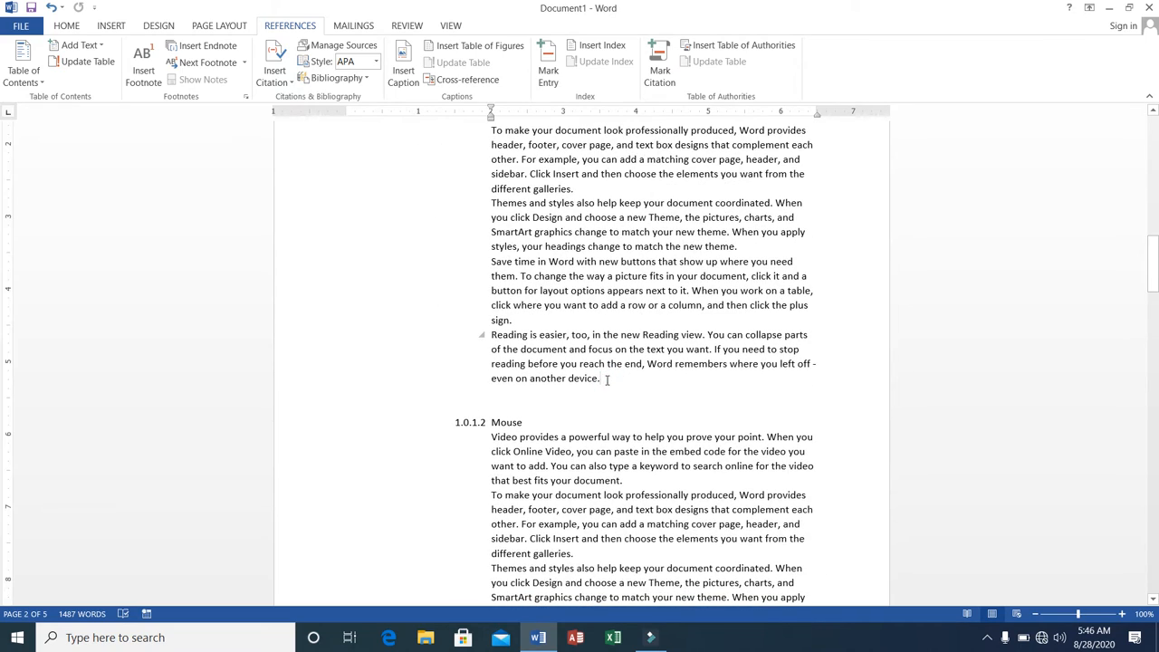
key(Return)
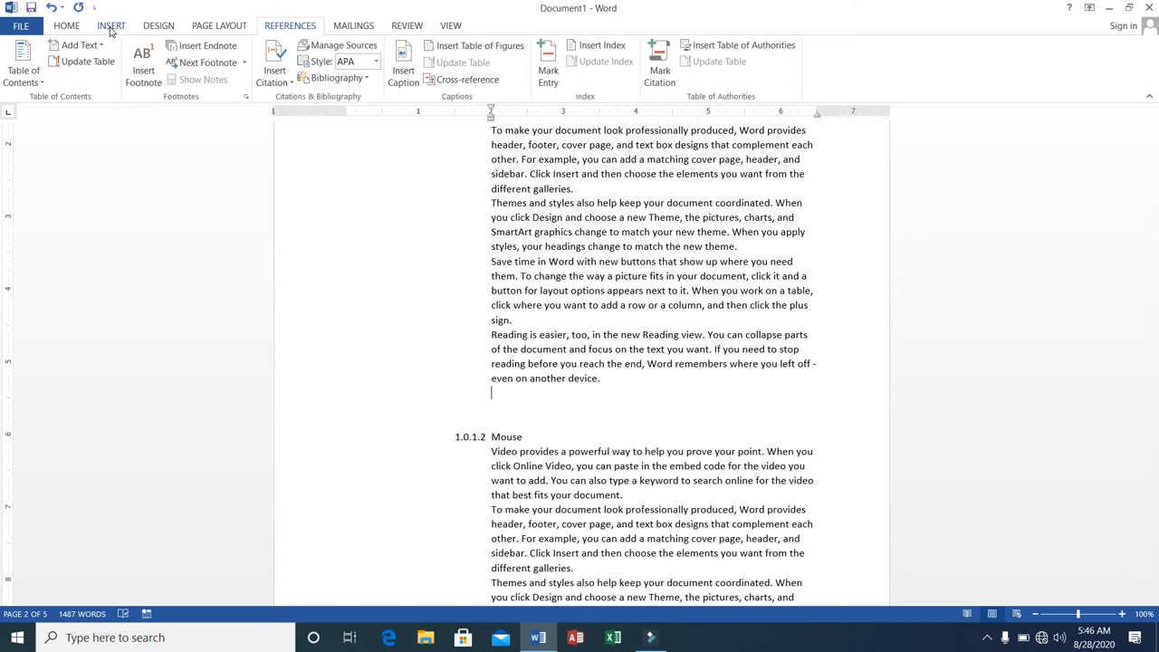
click(109, 27)
click(140, 74)
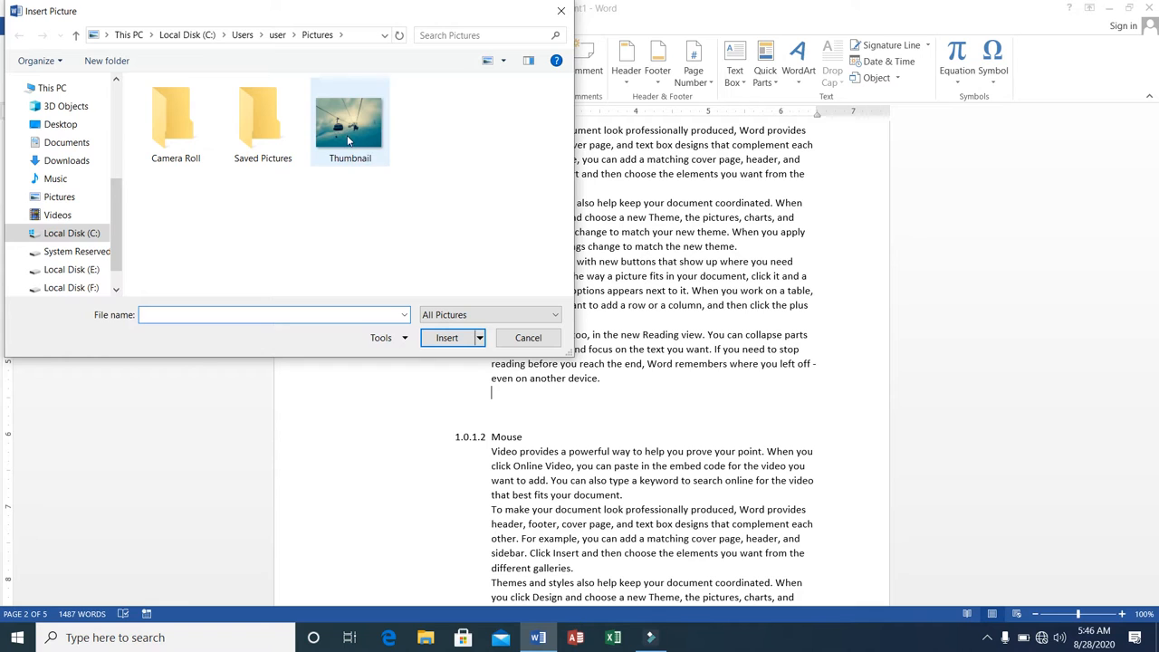
click(362, 149)
click(435, 335)
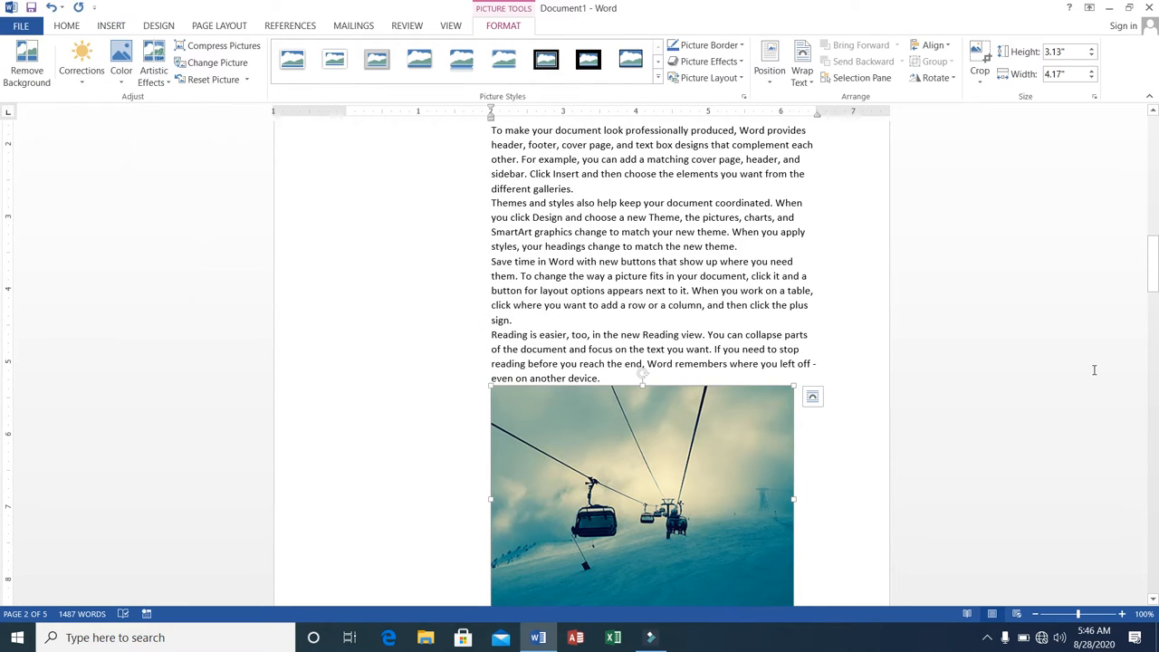
Update the table of contents on the first page, refreshing page numbers only.
drag(1153, 261, 1142, 126)
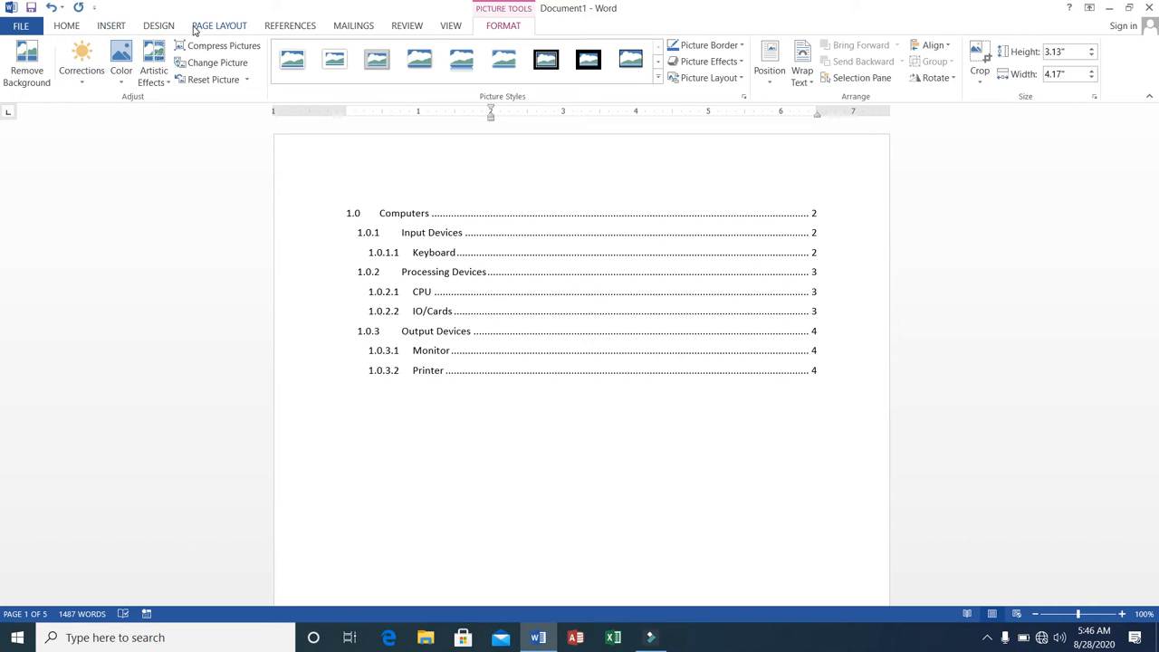
click(272, 27)
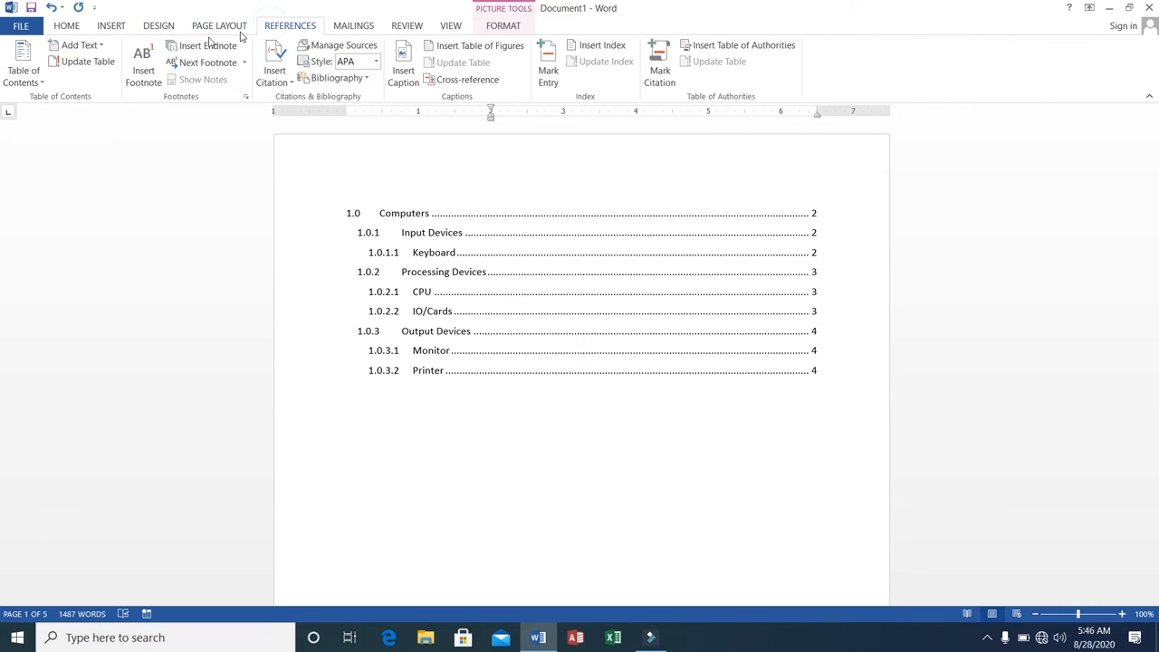
click(107, 62)
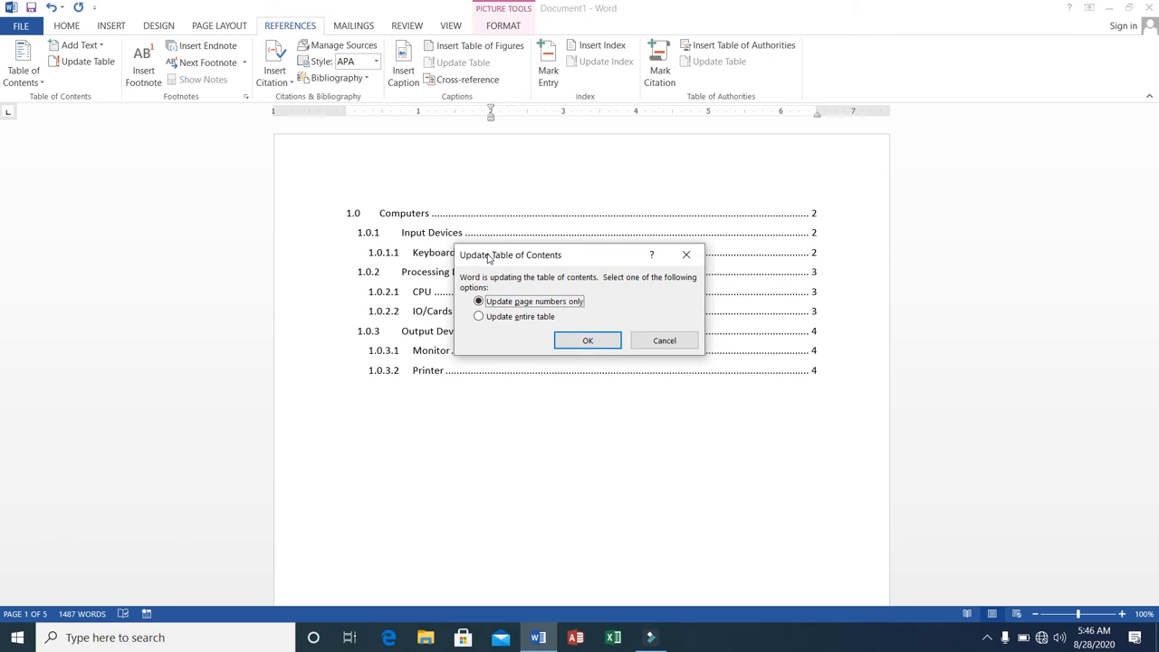
click(569, 343)
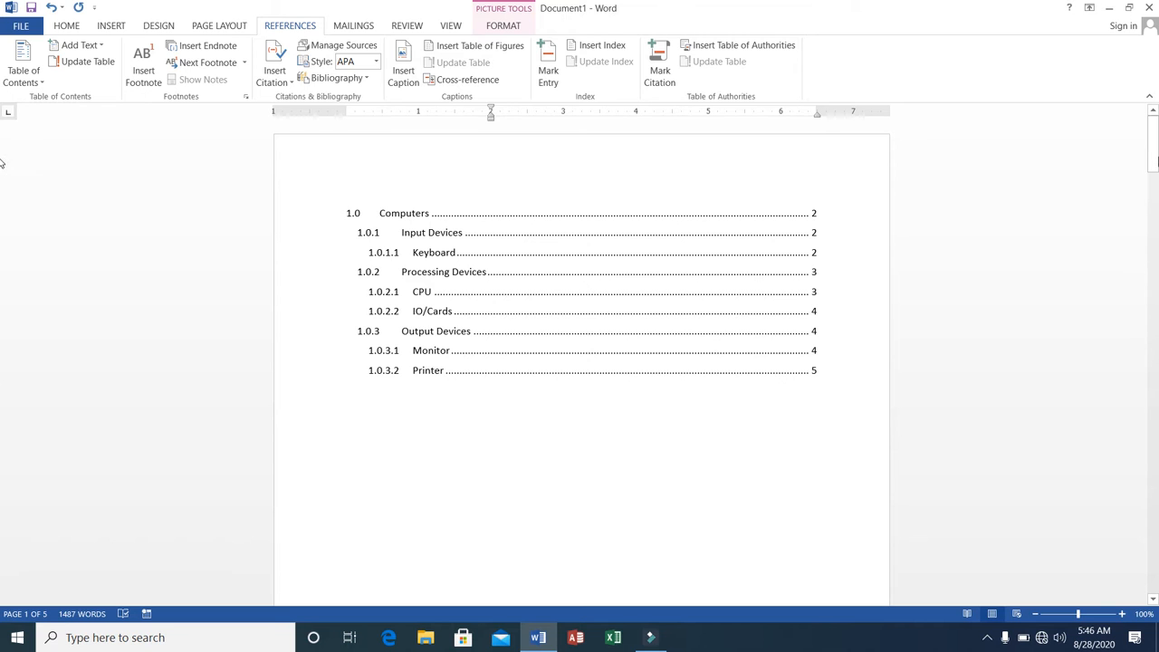
Add a footnote to the CPU heading under Processing Devices with the text "Central Processing Unit".
drag(1154, 156, 1132, 399)
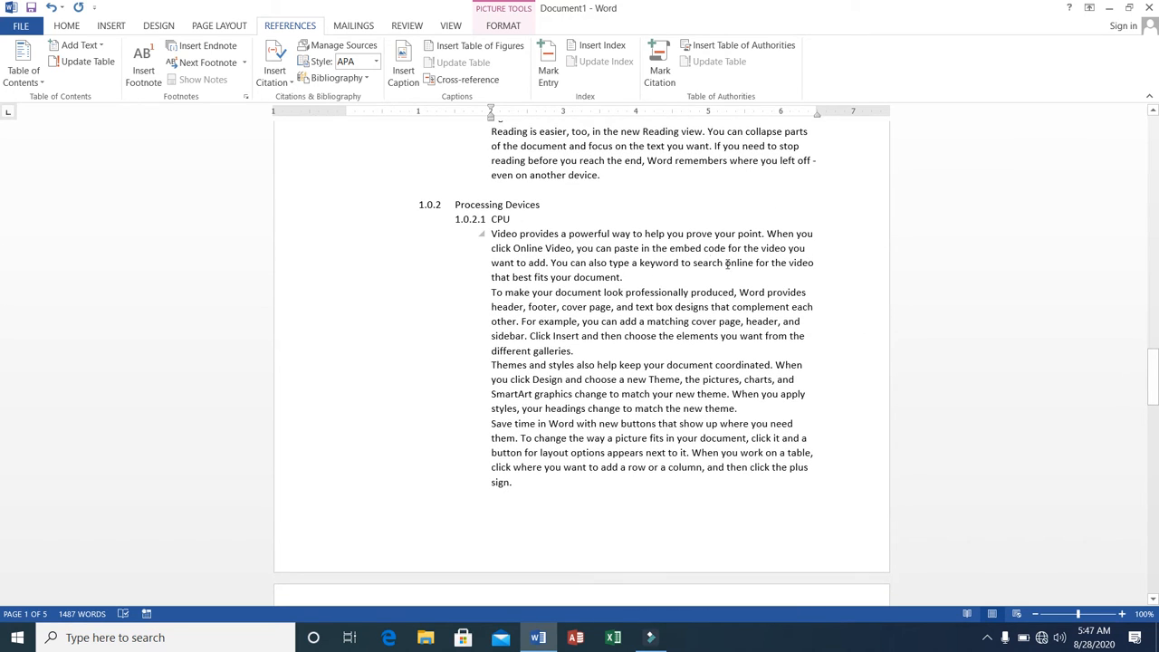
click(491, 219)
drag(491, 218, 515, 219)
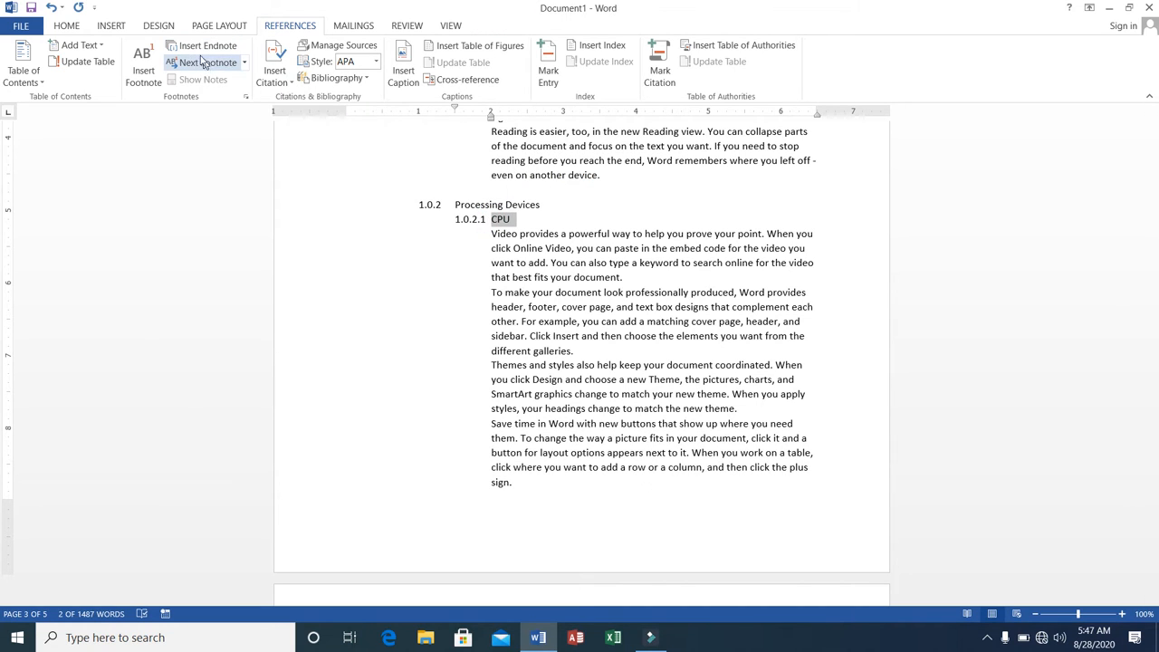
click(145, 72)
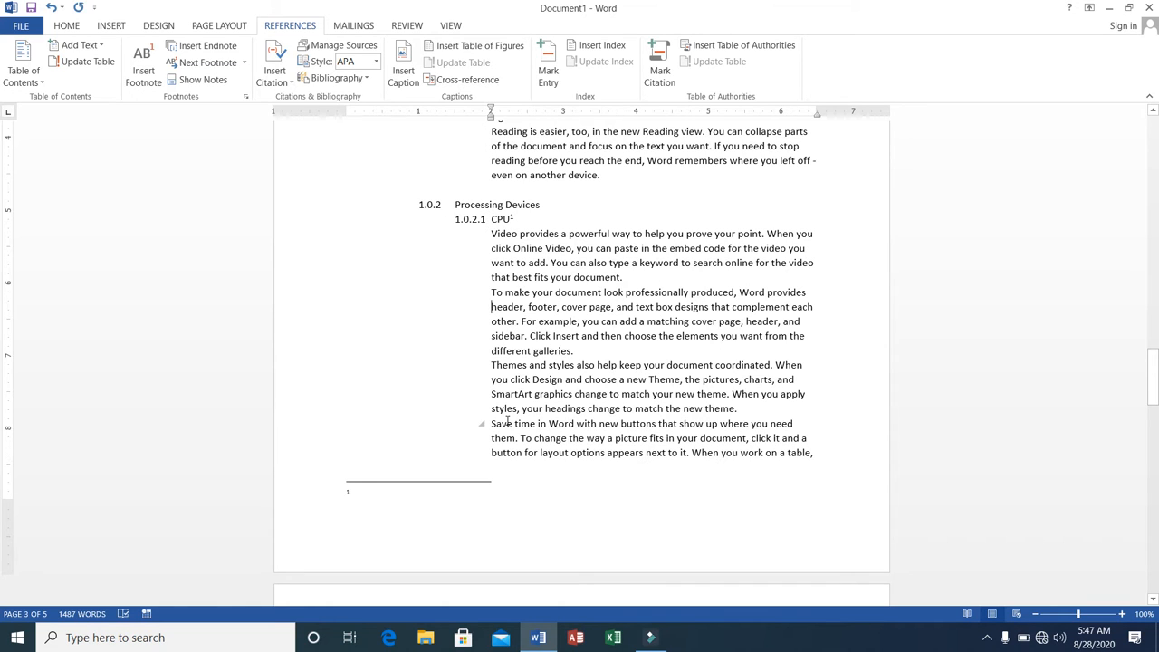
click(359, 489)
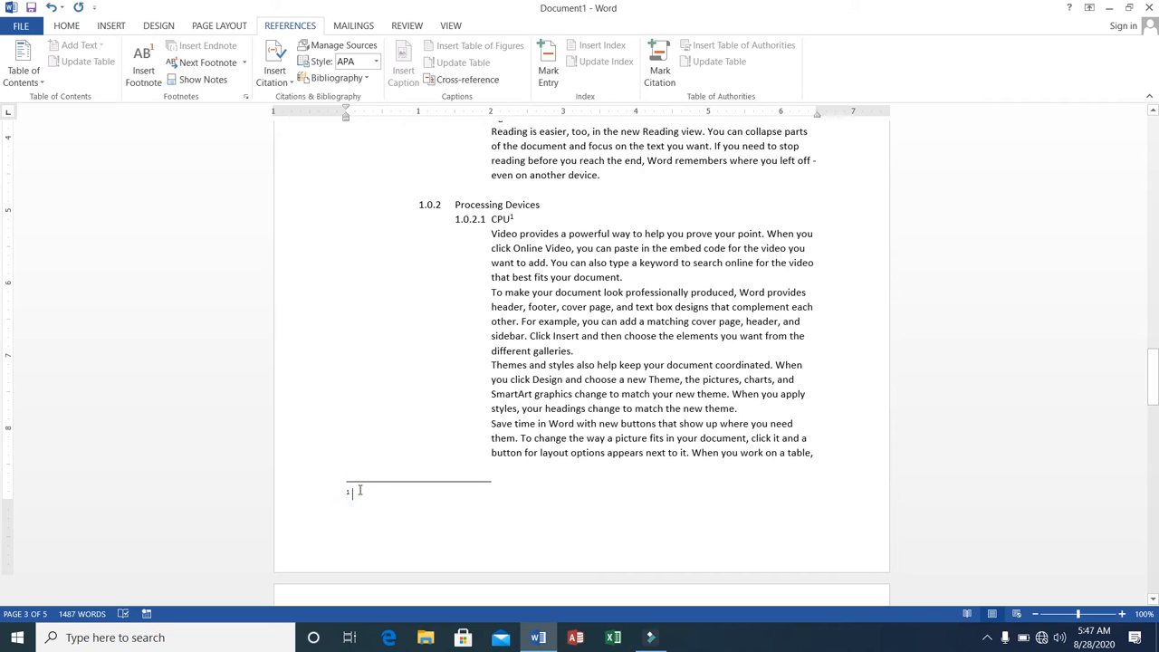
text(Central )
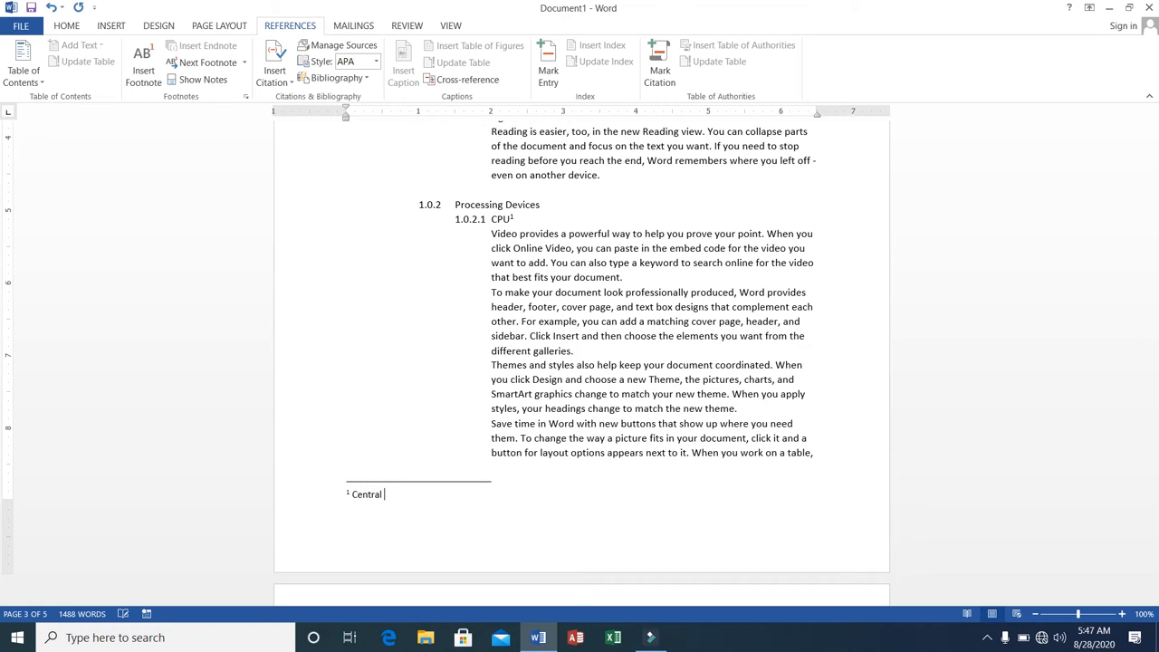
text(Processing Unit)
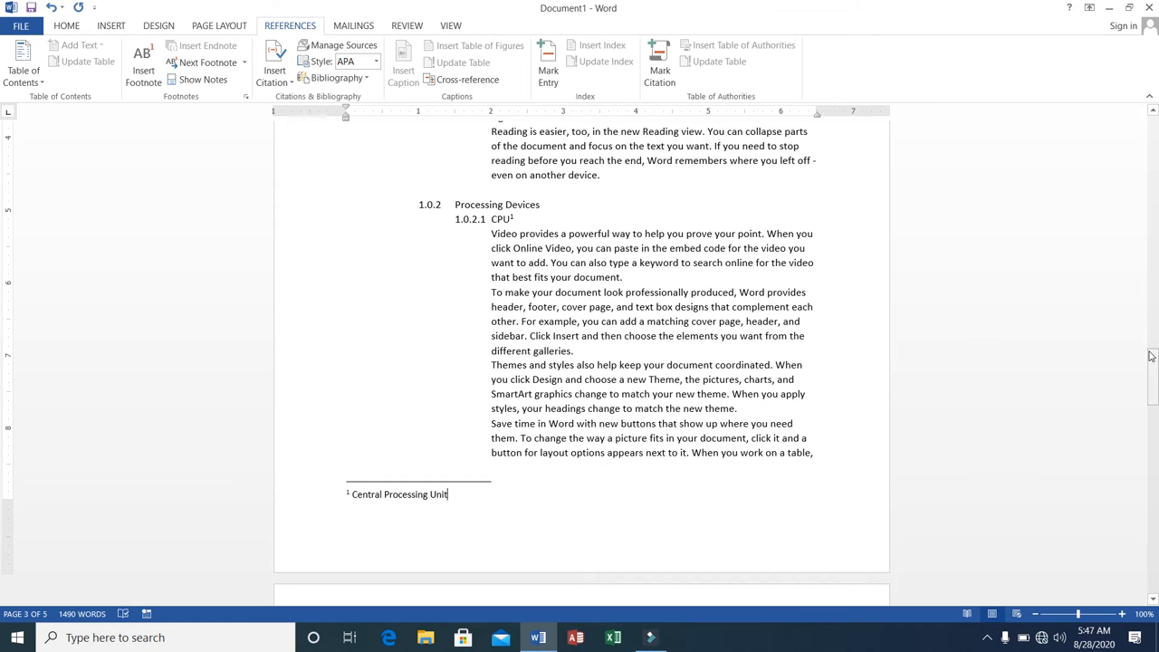
Add an endnote to "IO" in the IO/Cards heading with the text "Input Output".
drag(1150, 355, 1147, 412)
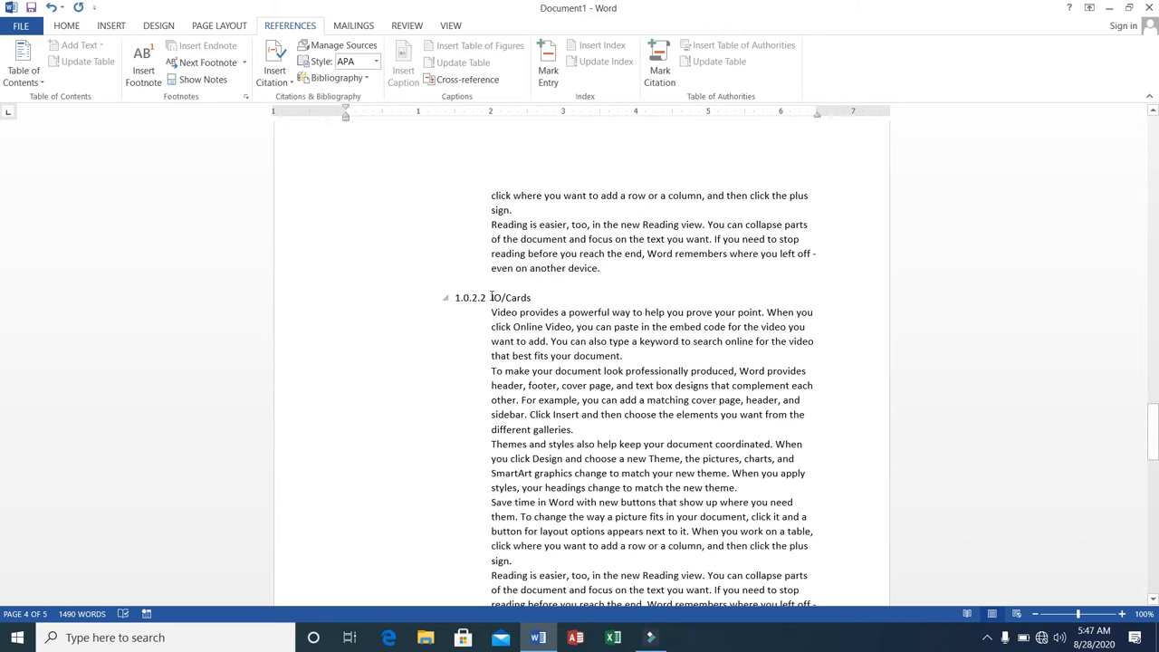
drag(492, 297, 503, 295)
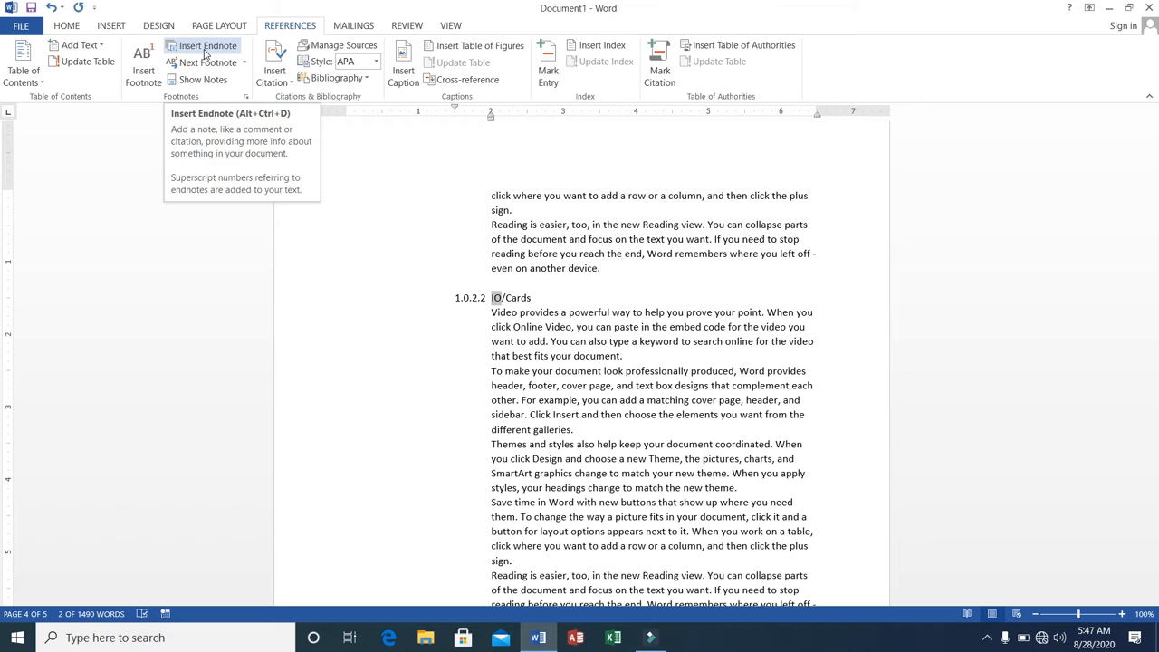
click(205, 49)
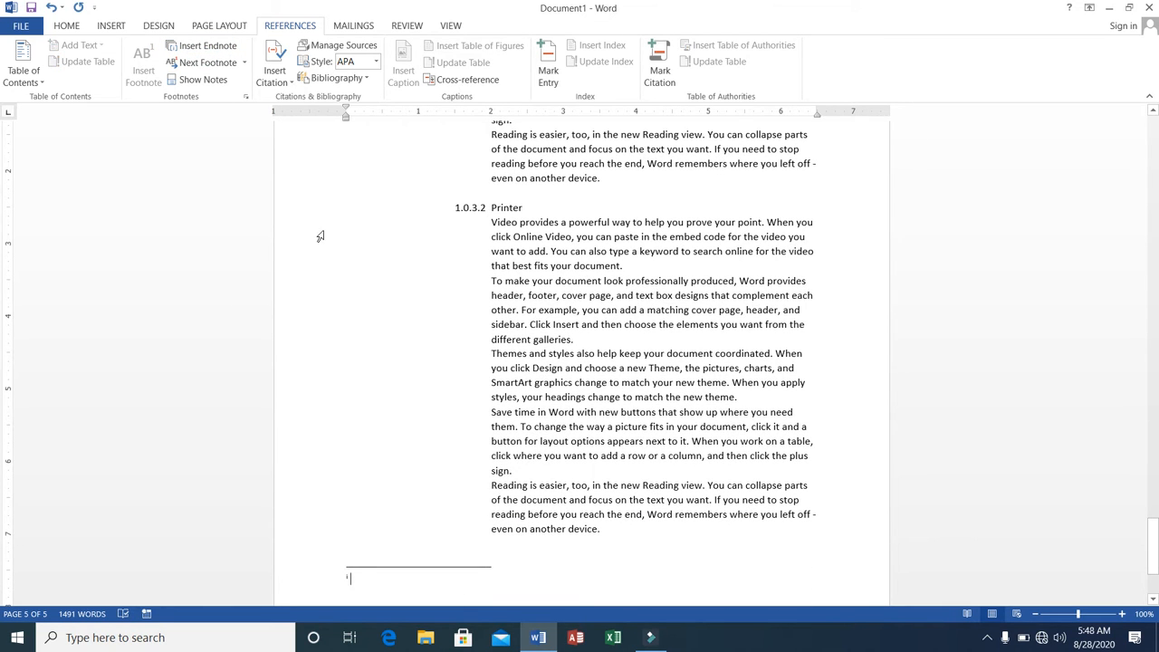
text(Input)
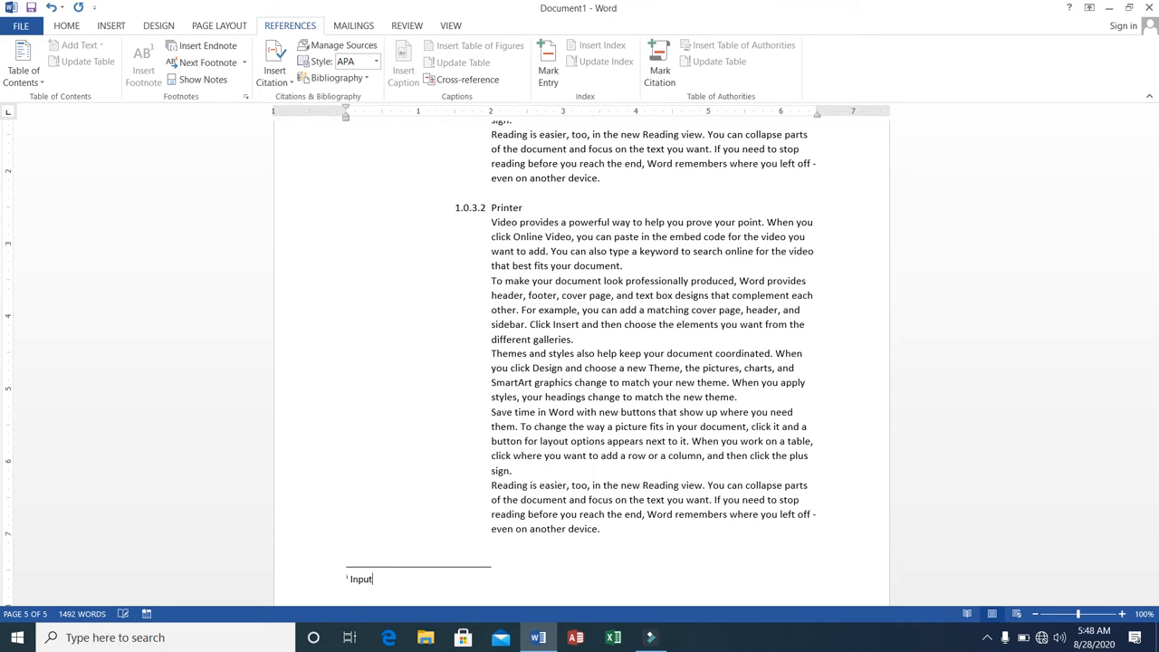
text( Output Car)
key(BackSpace)
key(BackSpace)
key(BackSpace)
key(BackSpace)
key(BackSpace)
click(508, 410)
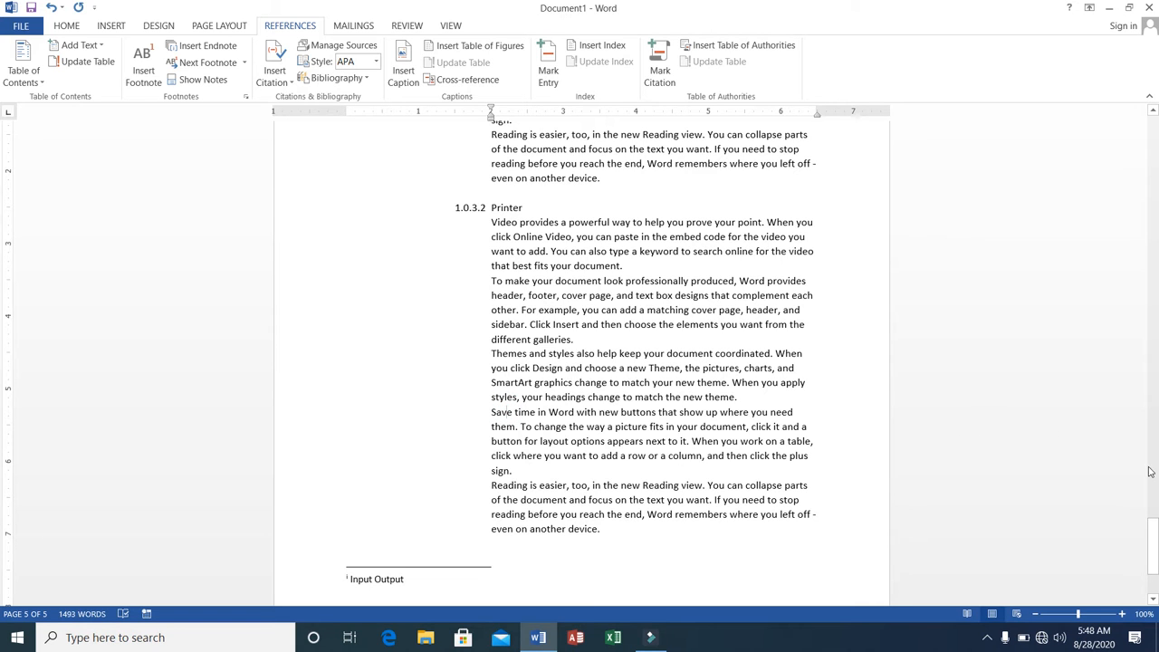
Add "PC" at the end of the first Keyboard paragraph and give it the endnote "Personal Computer".
drag(1152, 531, 1128, 238)
click(635, 271)
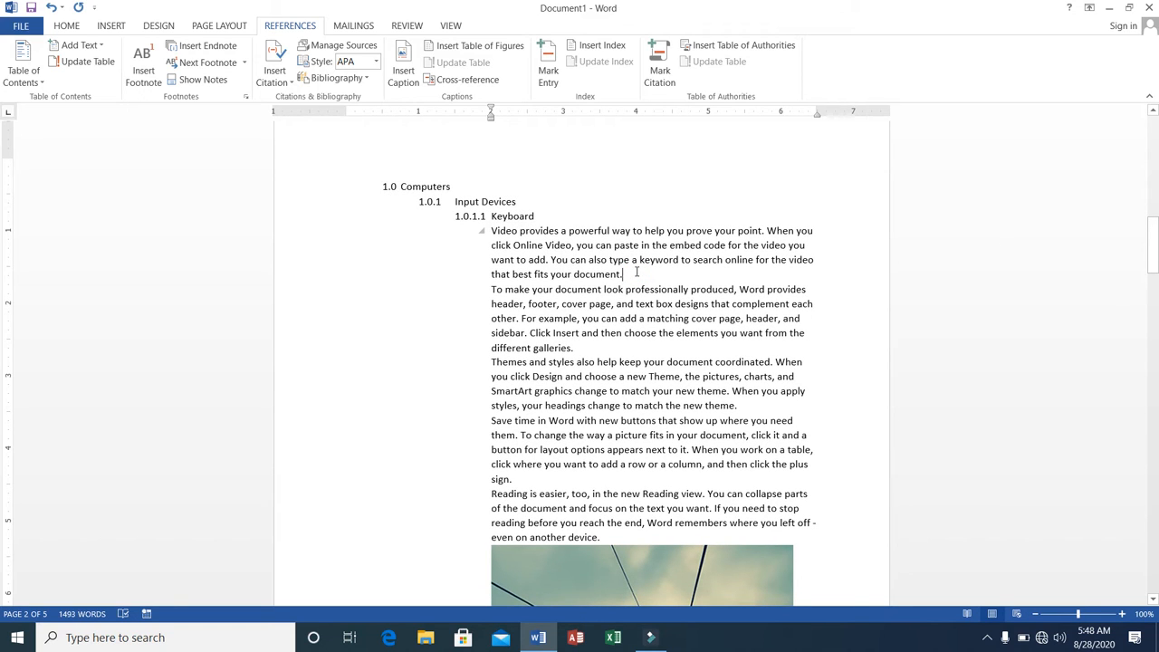
text(PC)
drag(641, 270, 630, 272)
click(220, 48)
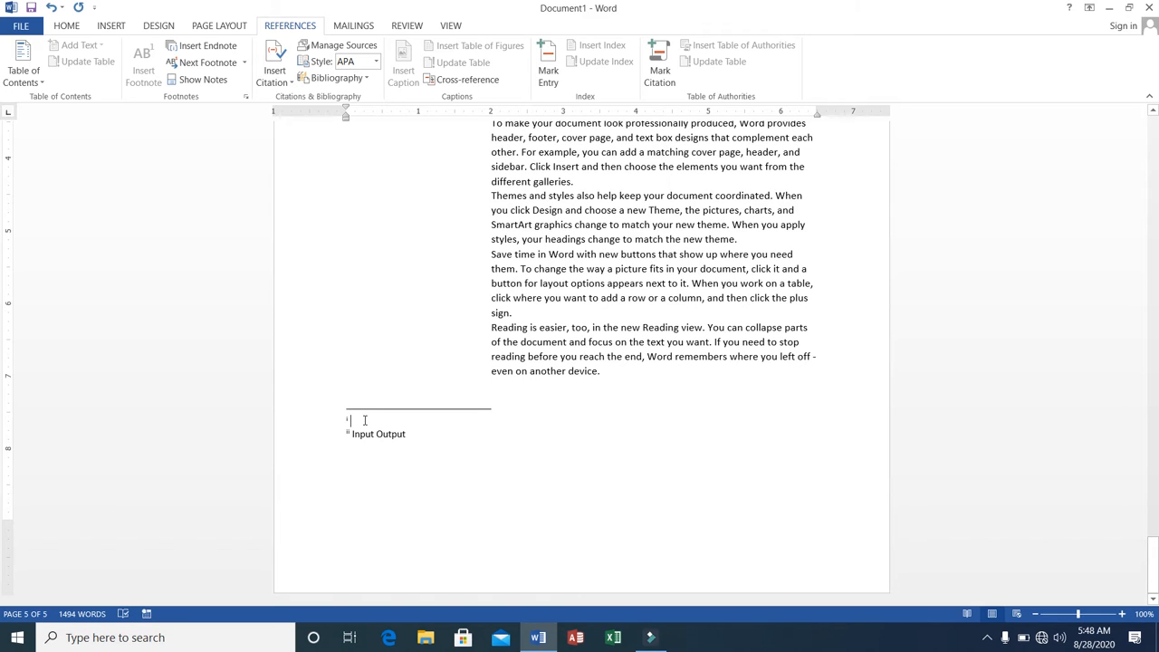
text(Pe)
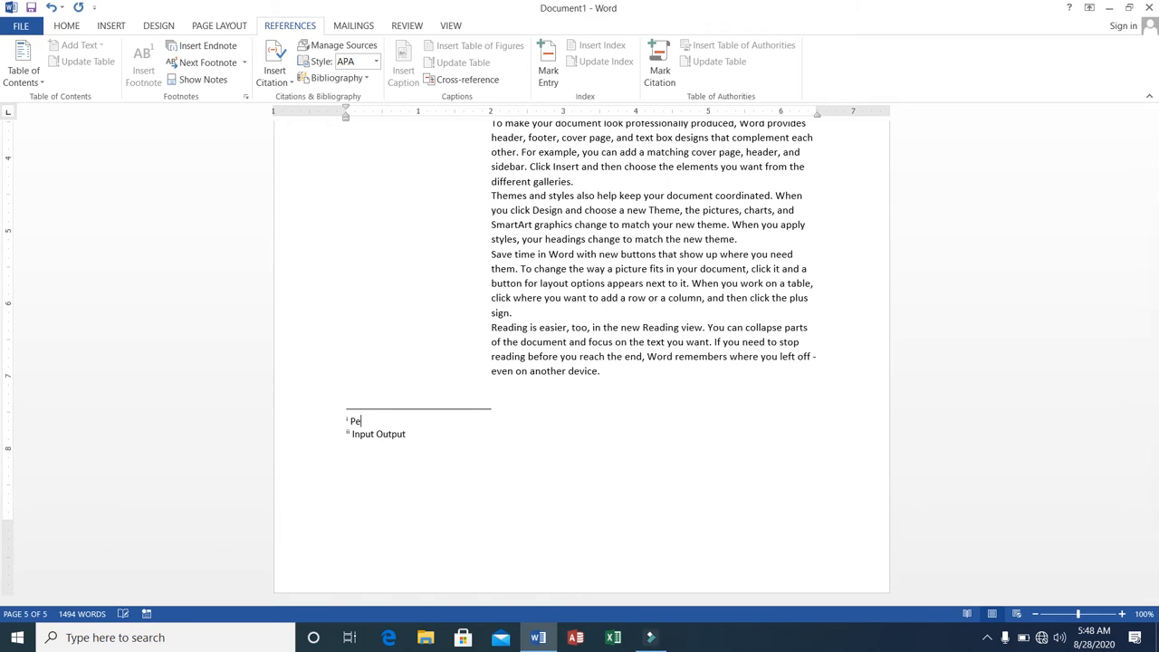
text(rsonal Computer)
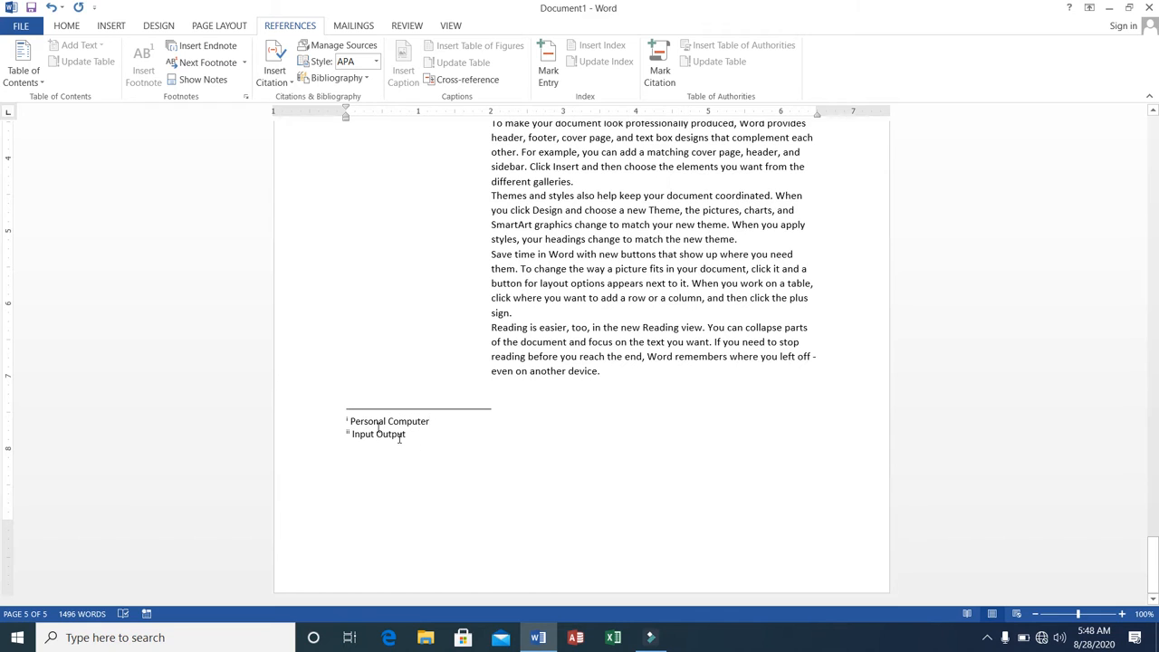
click(650, 638)
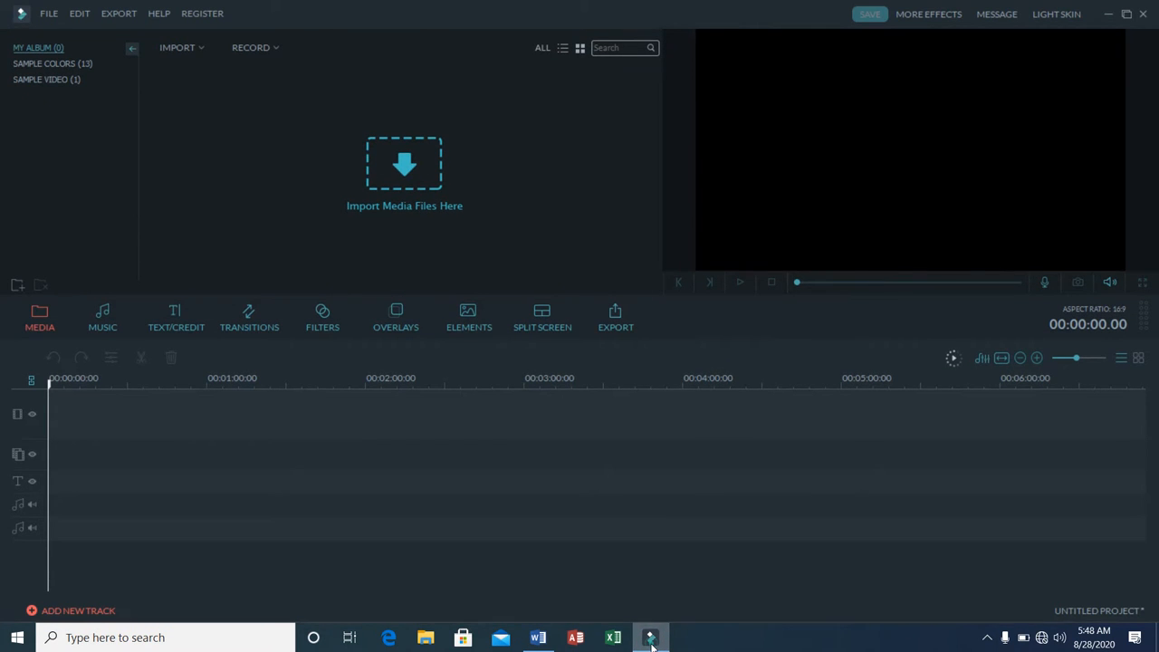
click(650, 637)
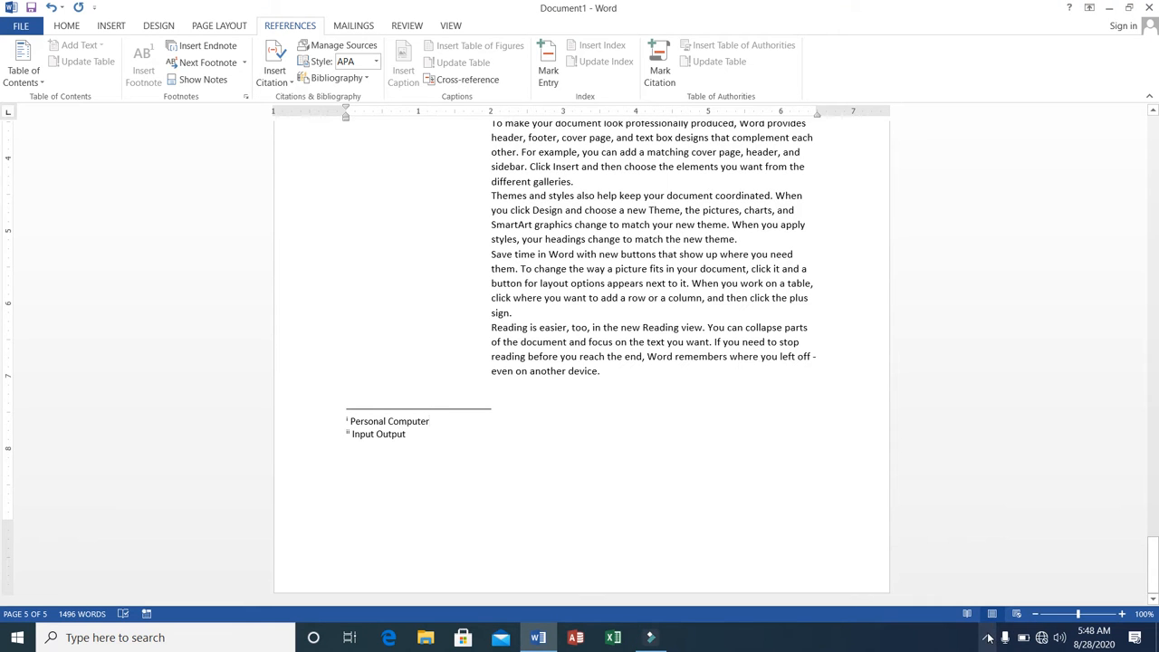
click(987, 638)
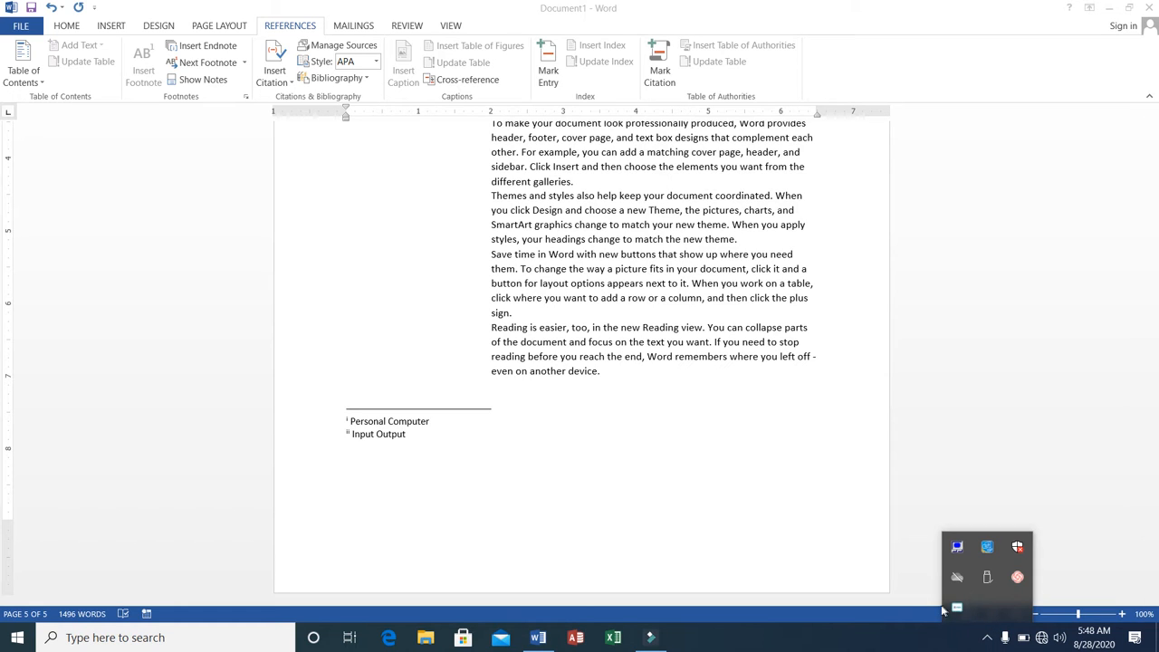
click(489, 402)
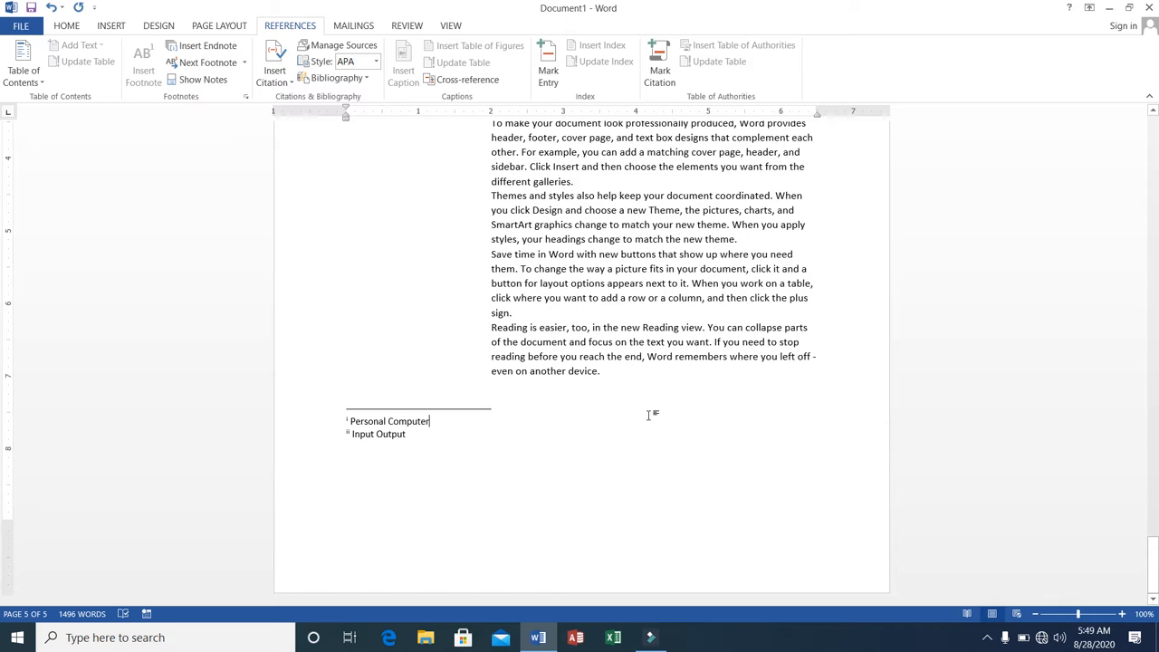
Jump from the Personal Computer endnote to its reference in the text, and go on to the next footnote reference.
click(211, 86)
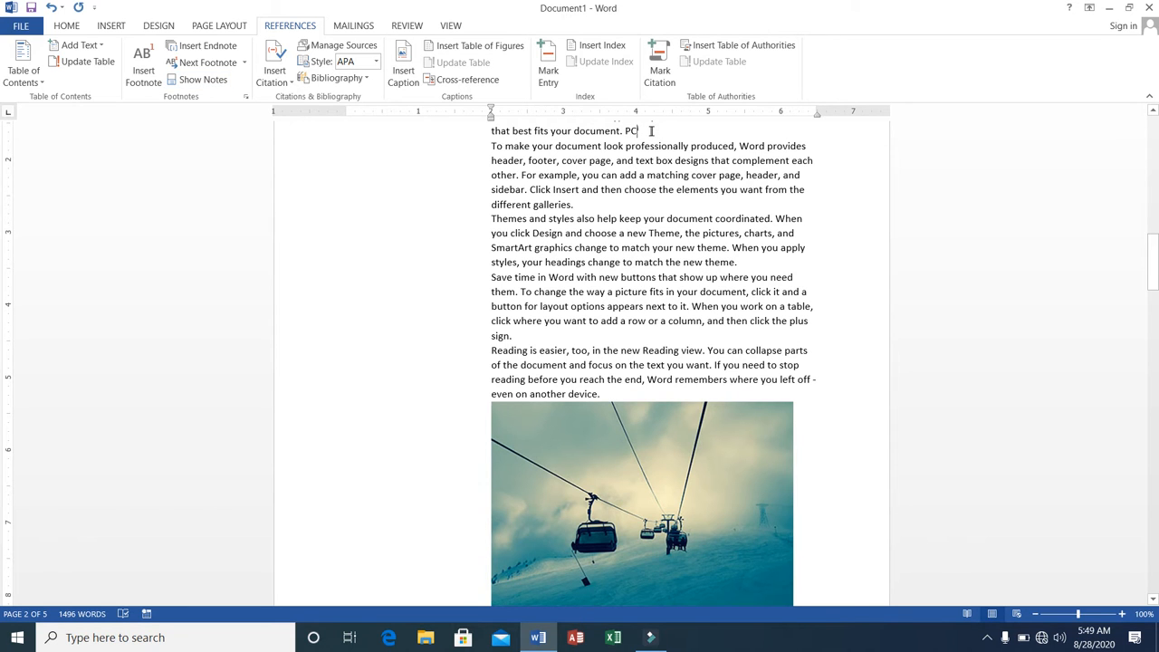
click(210, 63)
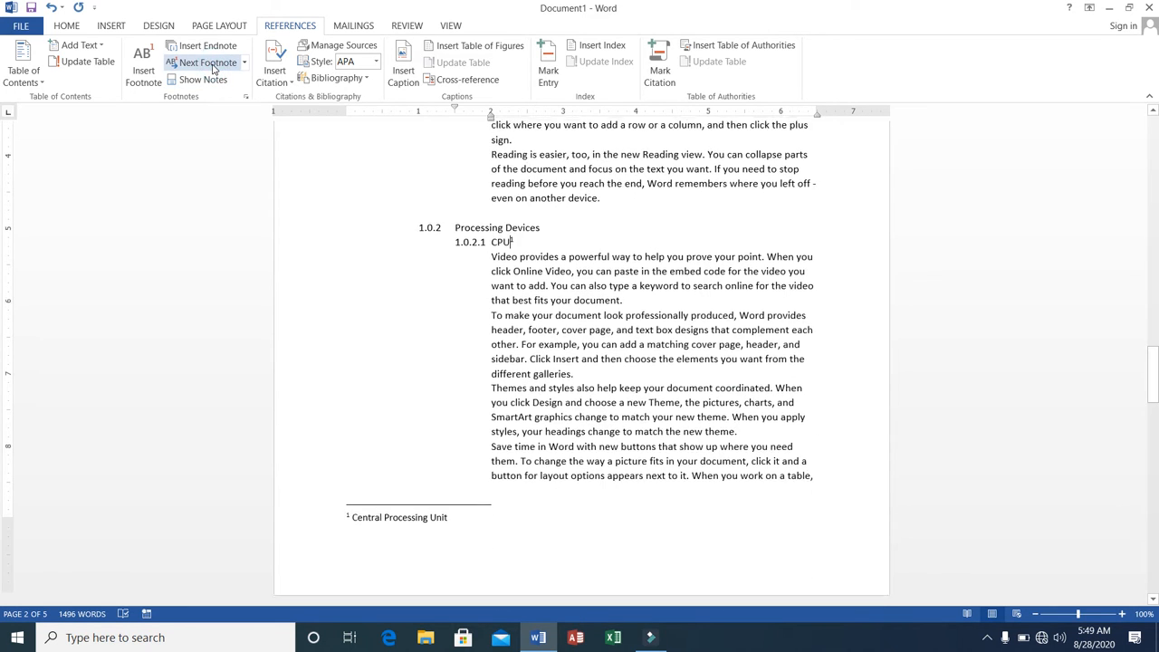
click(210, 63)
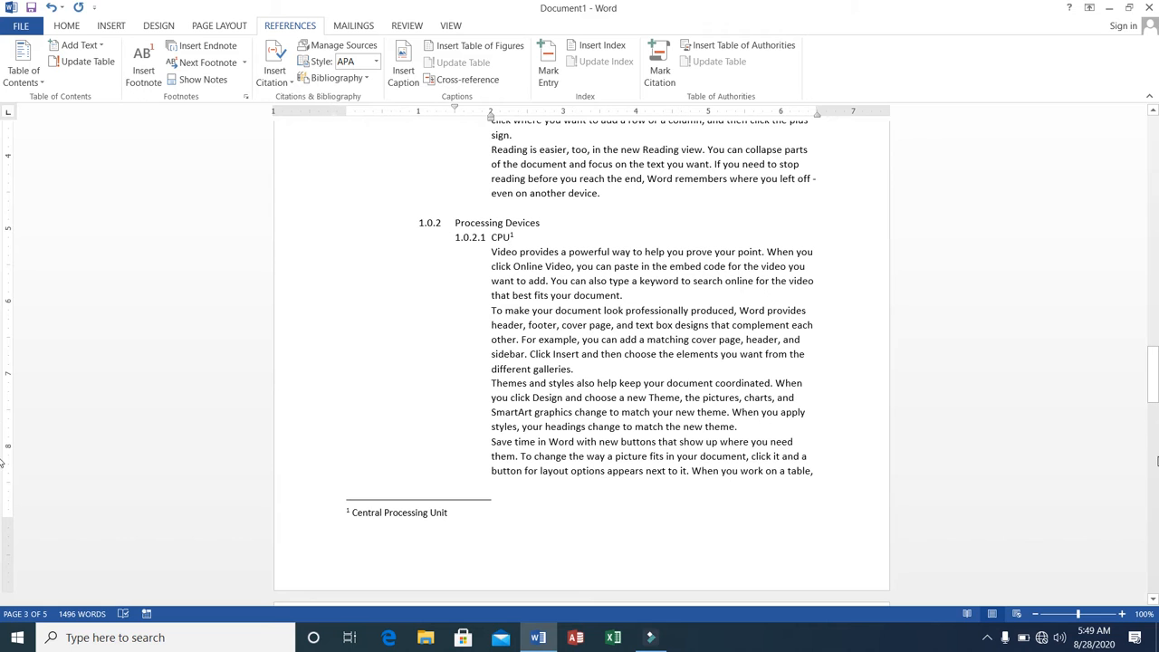
Start a new book source for a citation below the Keyboard section's picture, entering the author's name and the title "Keyboard".
drag(1150, 410, 1134, 316)
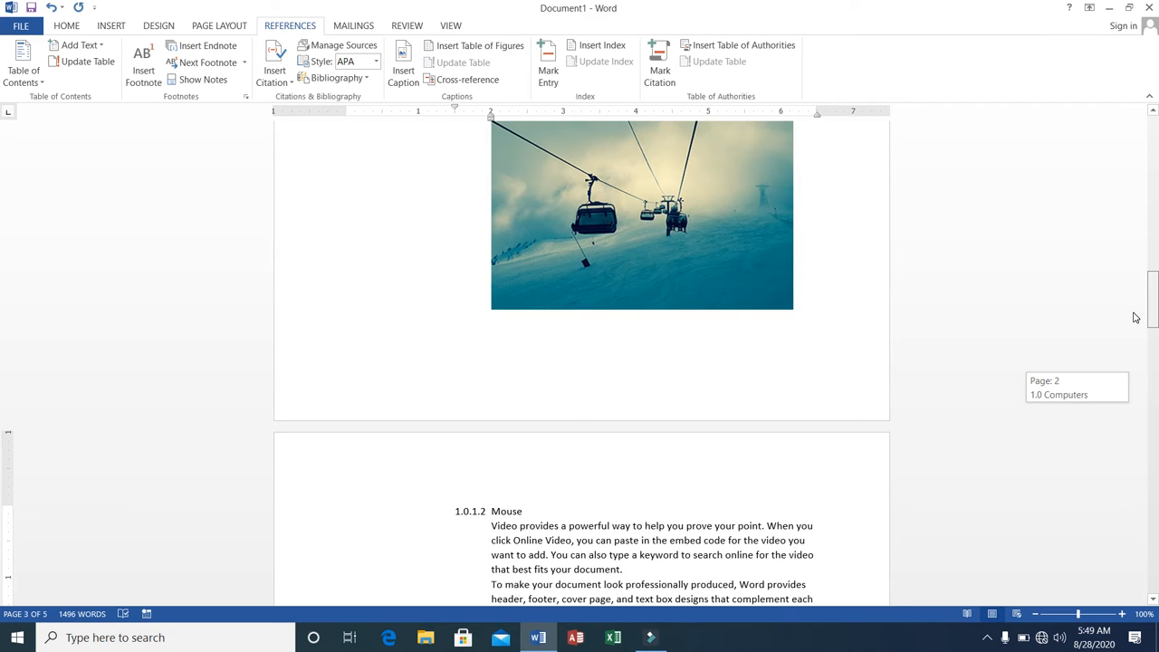
drag(1135, 317, 1135, 317)
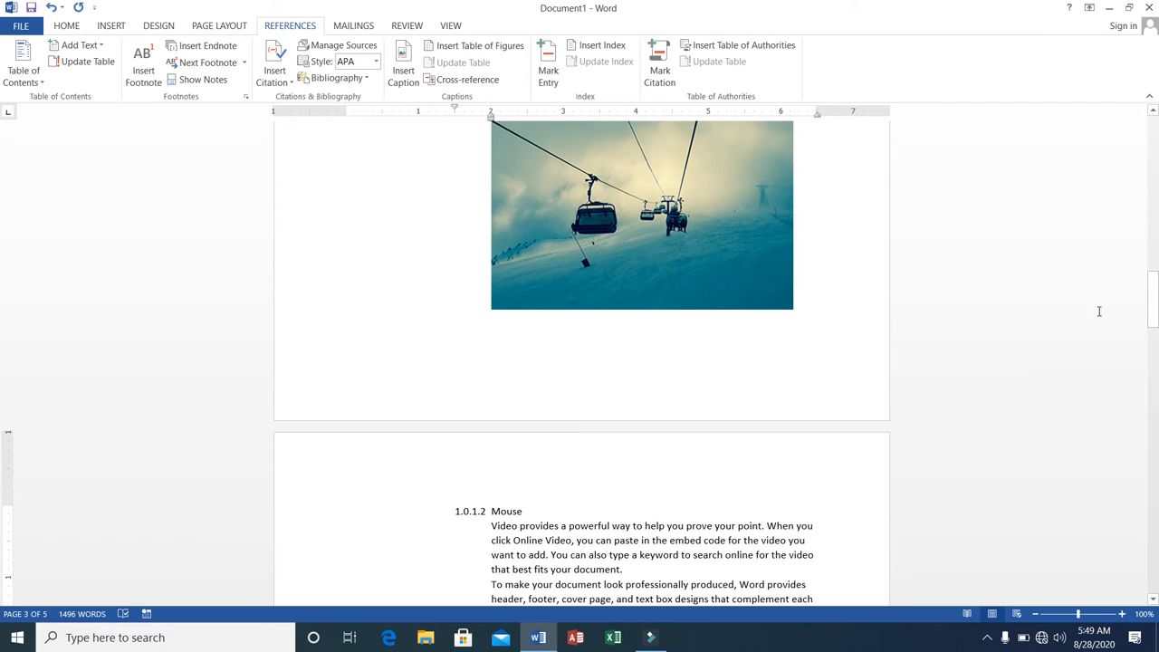
click(521, 335)
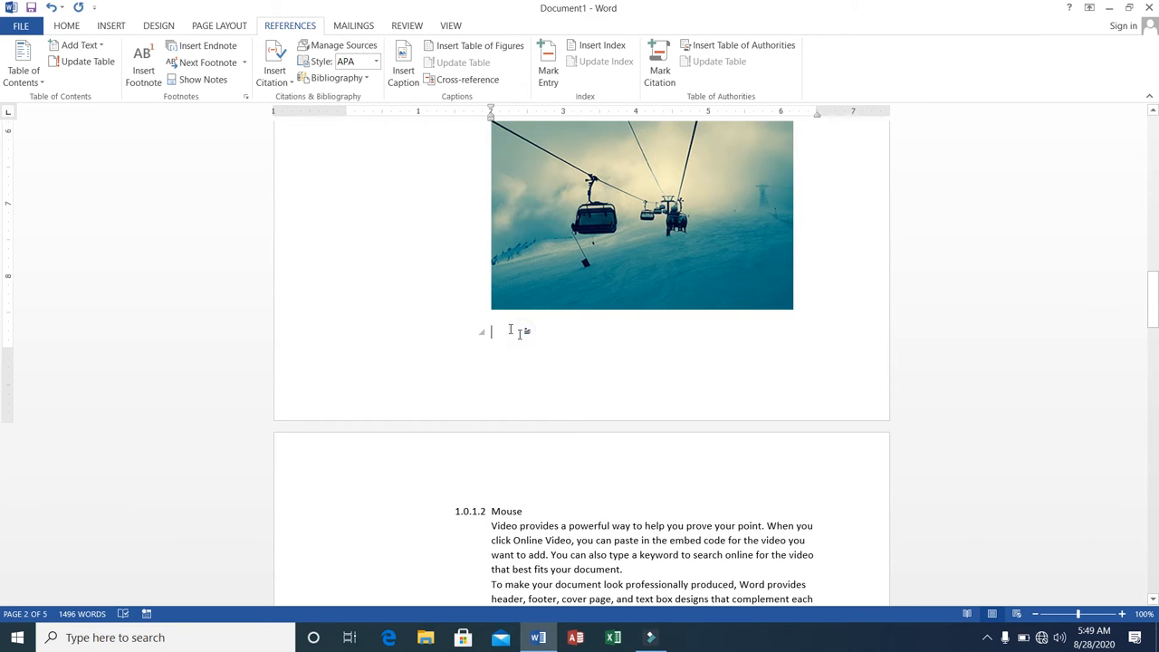
click(289, 82)
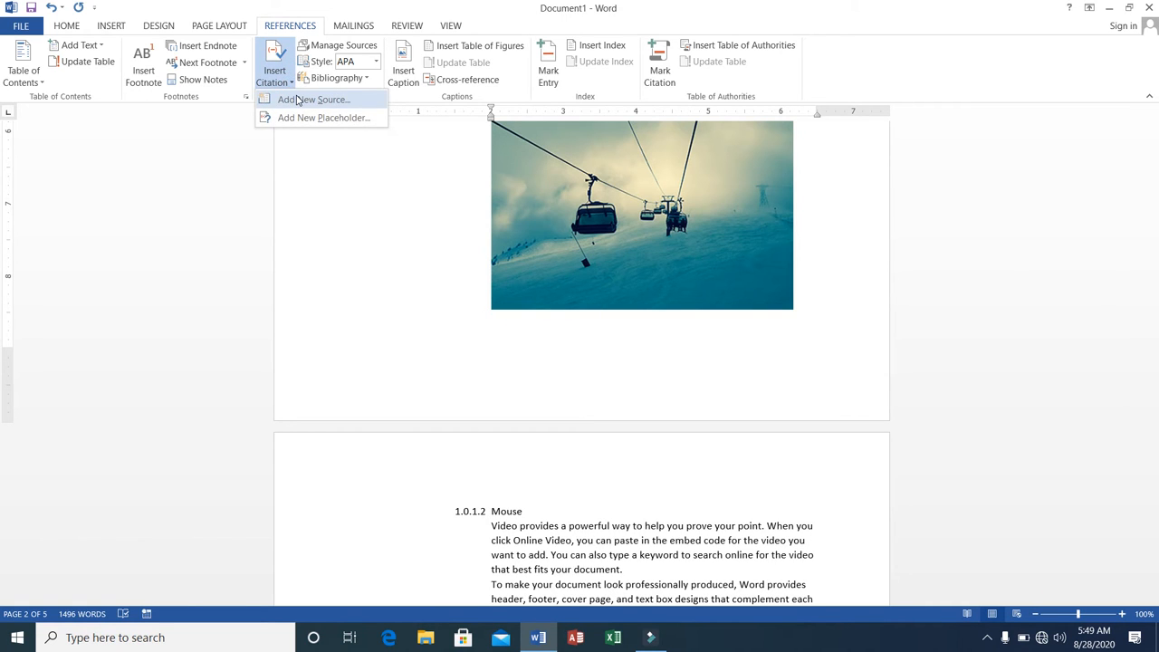
click(297, 100)
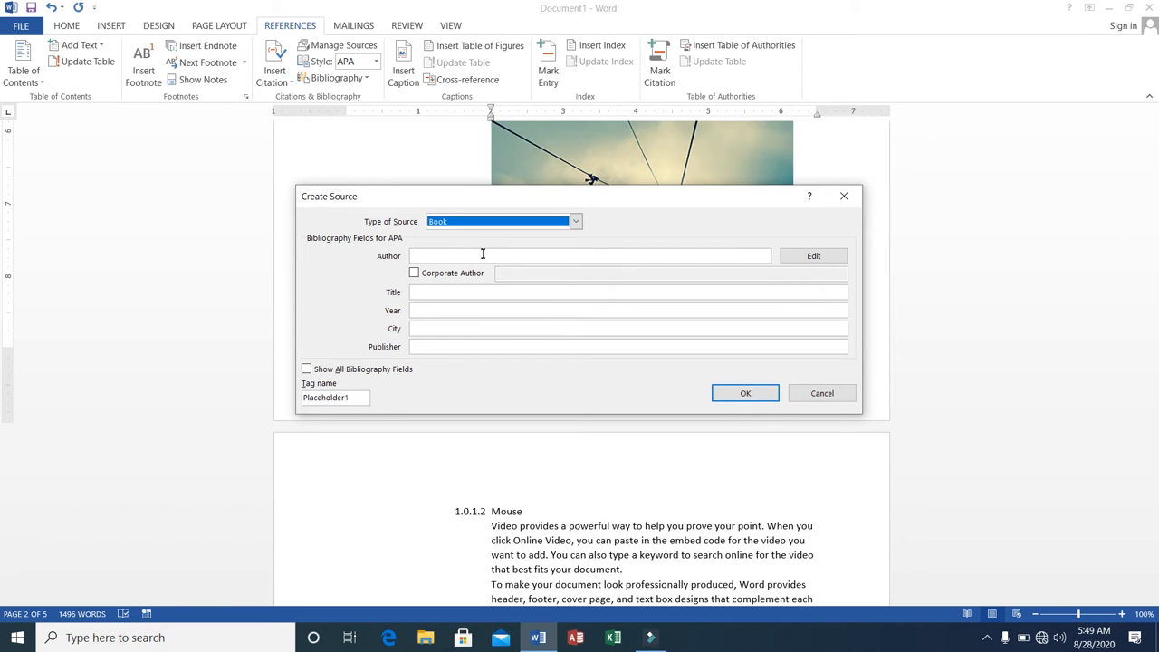
click(480, 256)
text(Ali)
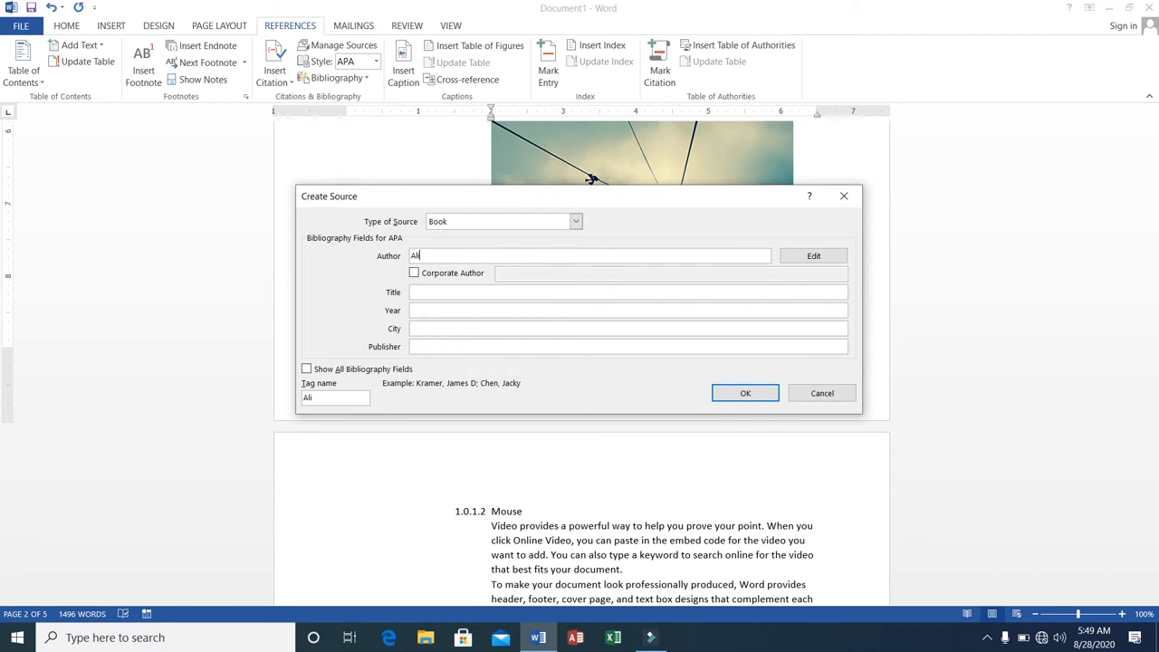
click(486, 292)
text(Keyboard)
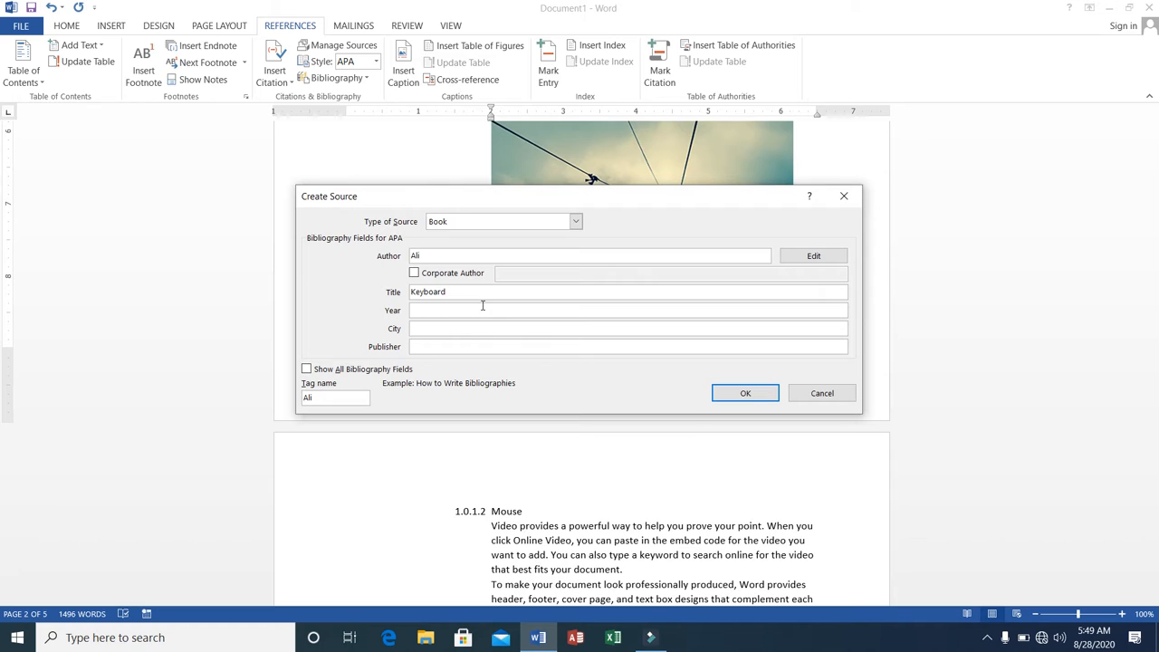
Set the Keyboard source's year to 2020, city to Islamabad and publisher to NICS, and insert its citation.
click(481, 309)
text(2020)
click(469, 327)
text(Islamabad)
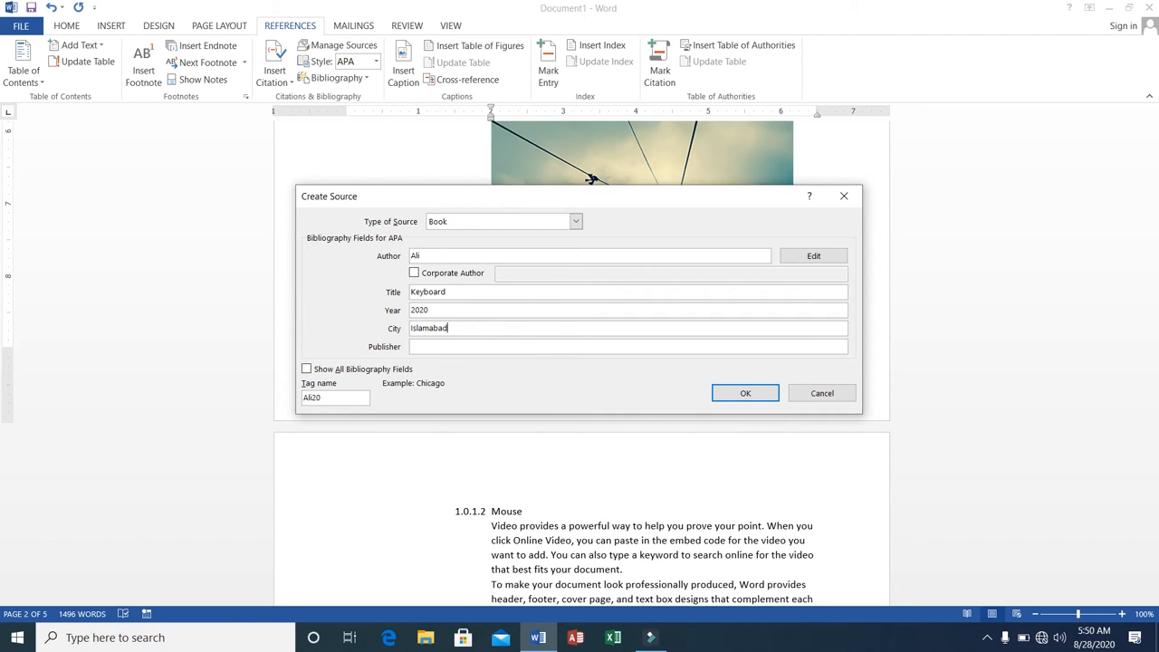
click(472, 347)
text(NICS I)
key(BackSpace)
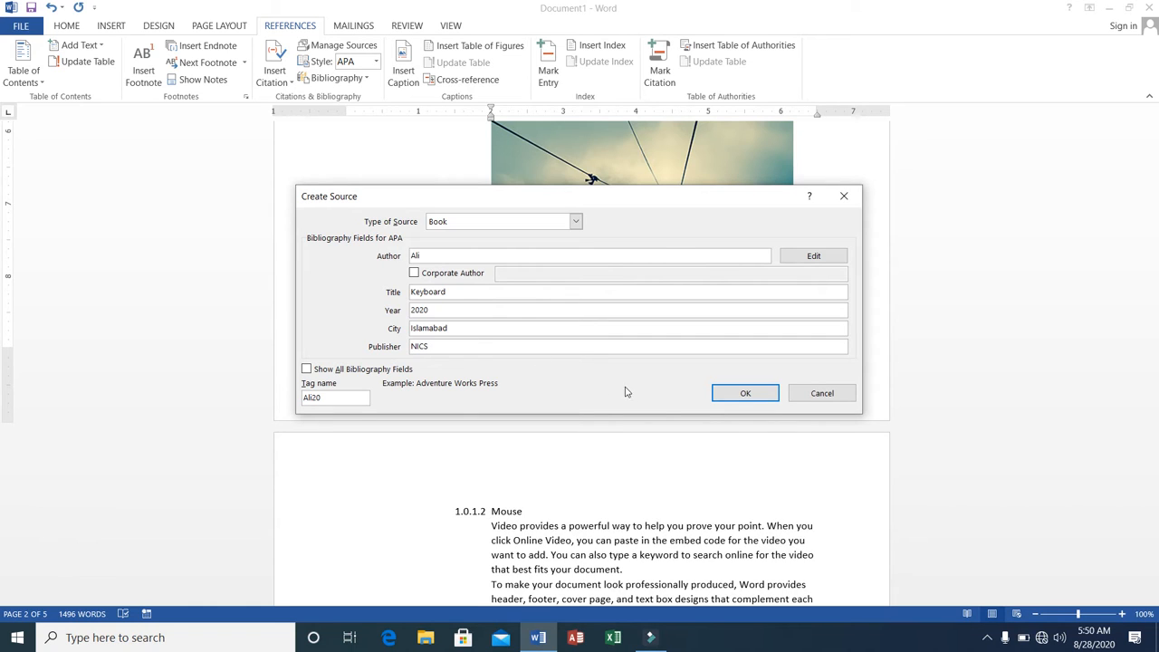
click(745, 398)
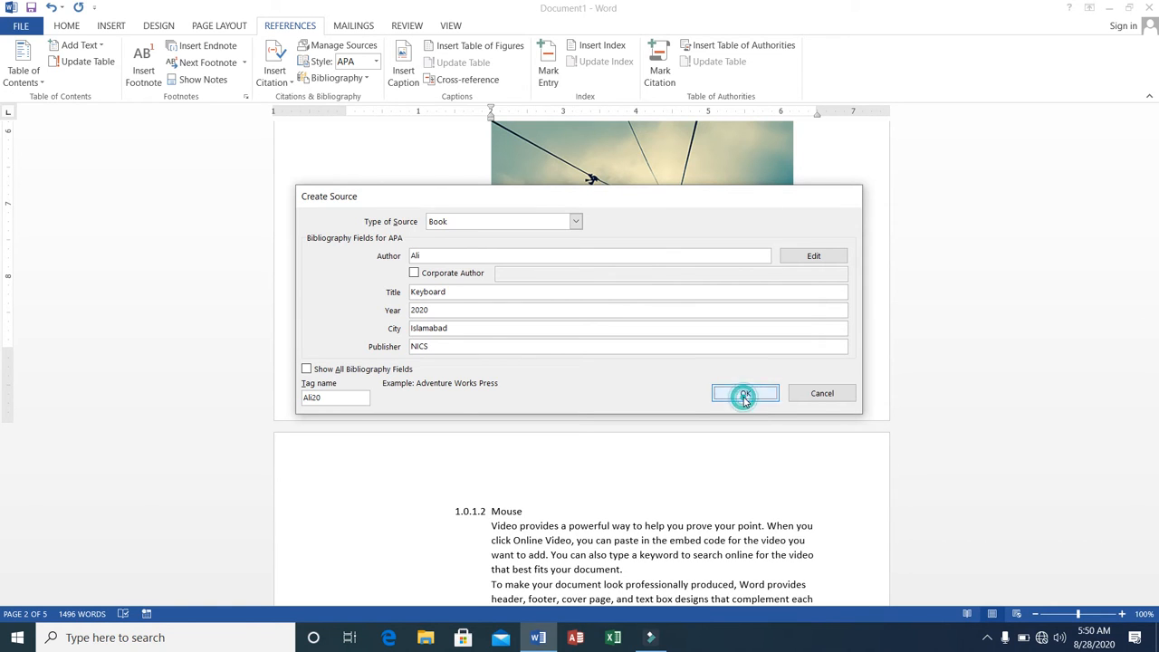
click(540, 334)
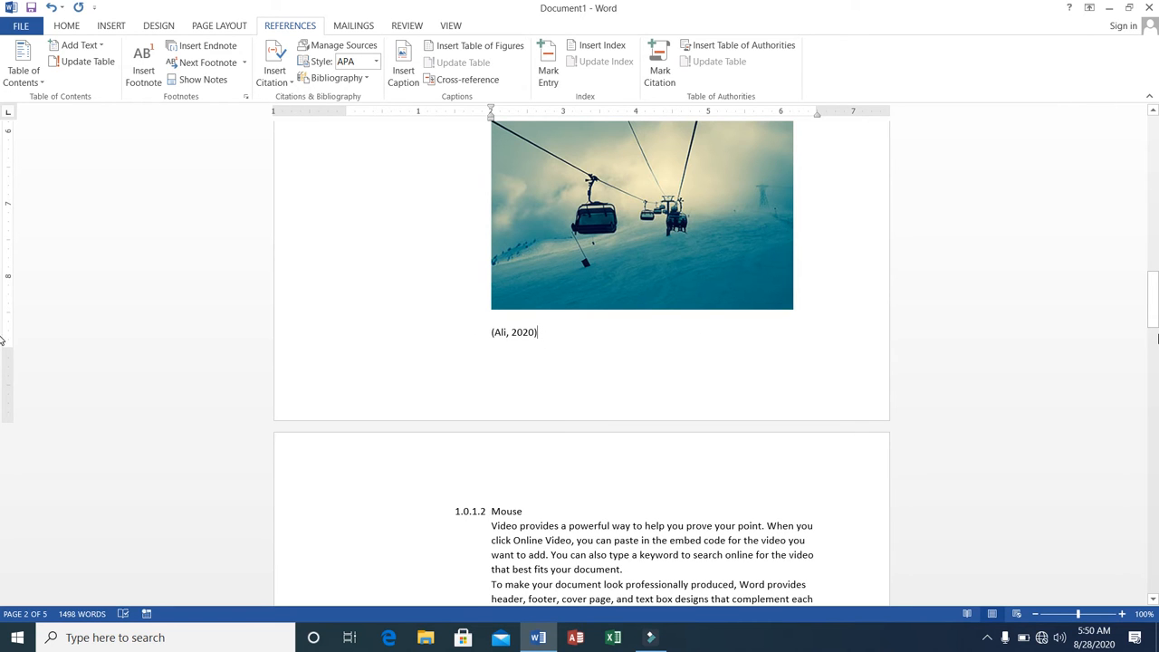
Start a new book source on a new line after the Mouse section's text, entering the author's name and the title "Mouse".
drag(1150, 308, 1150, 373)
click(626, 349)
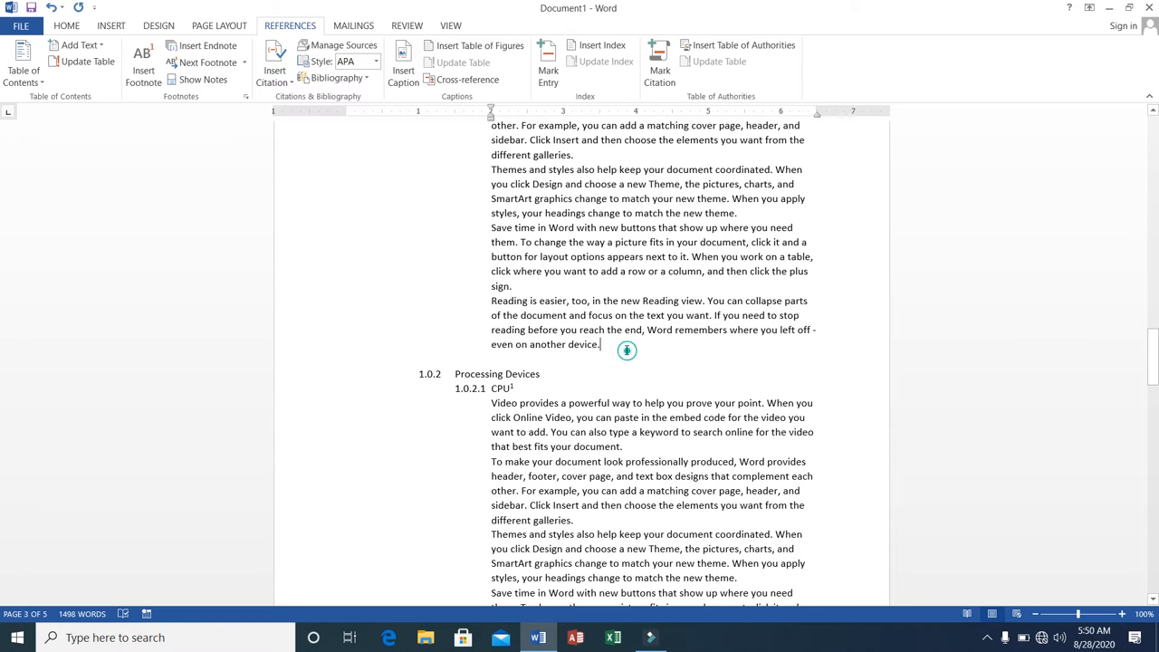
key(Return)
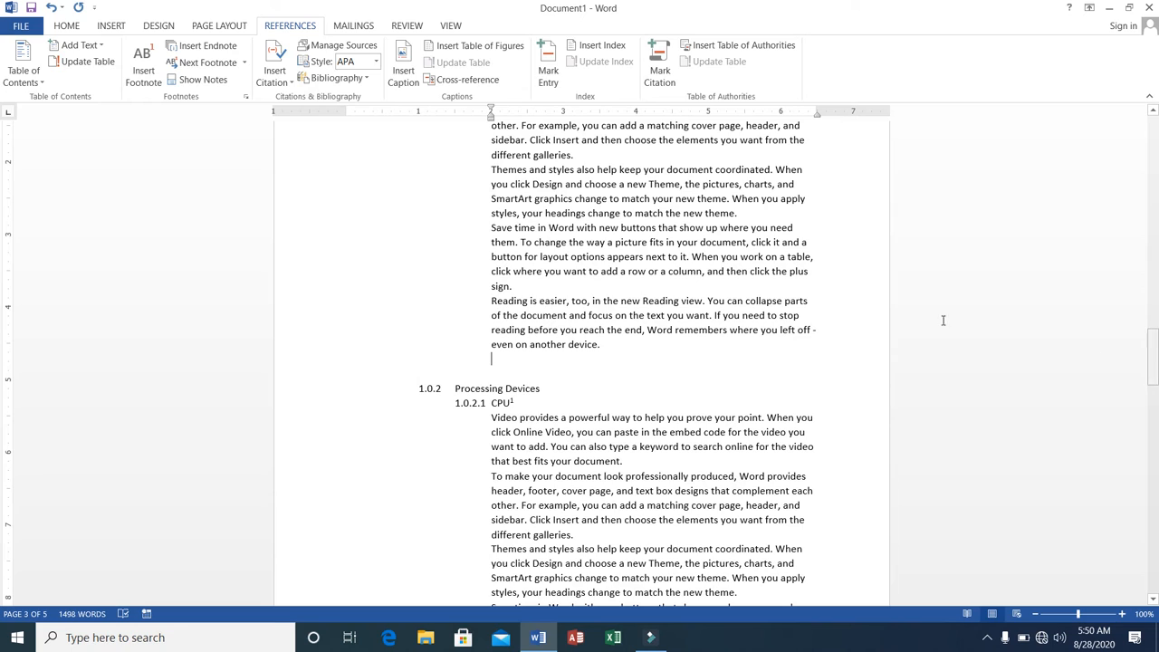
click(294, 87)
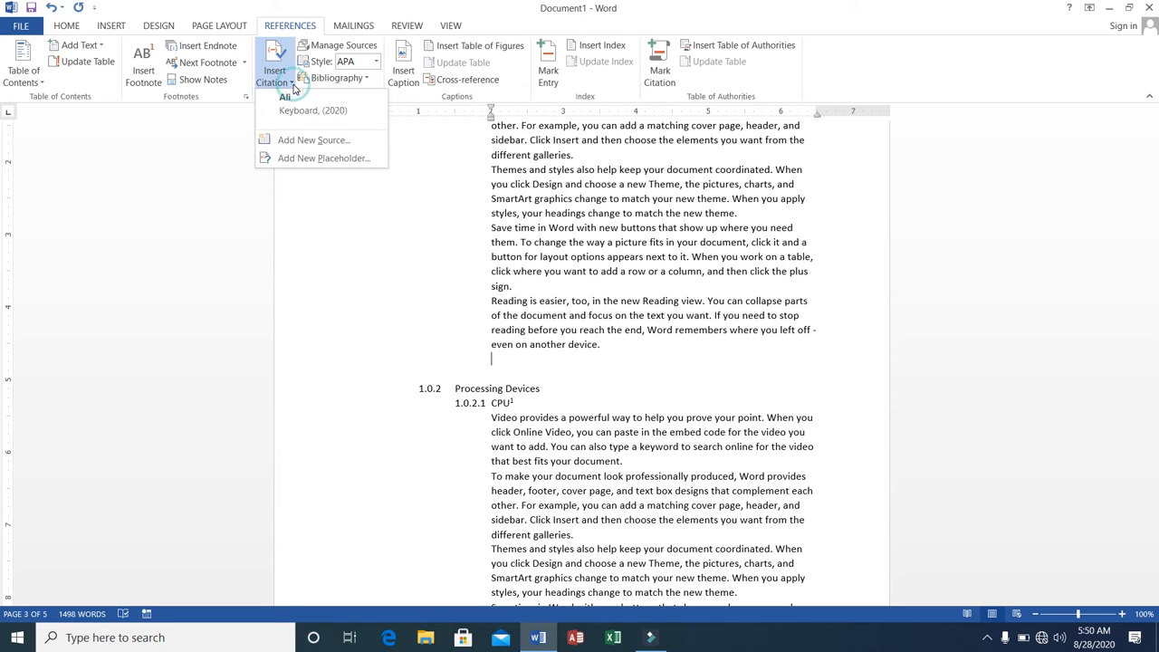
click(301, 139)
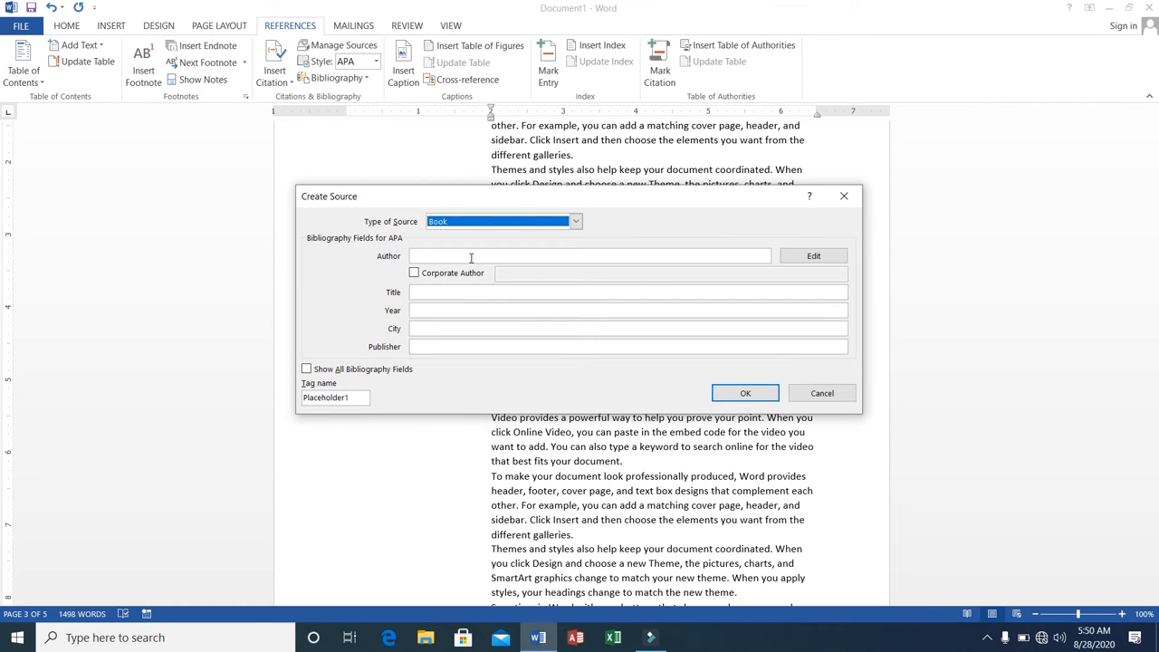
click(471, 257)
text(Asad)
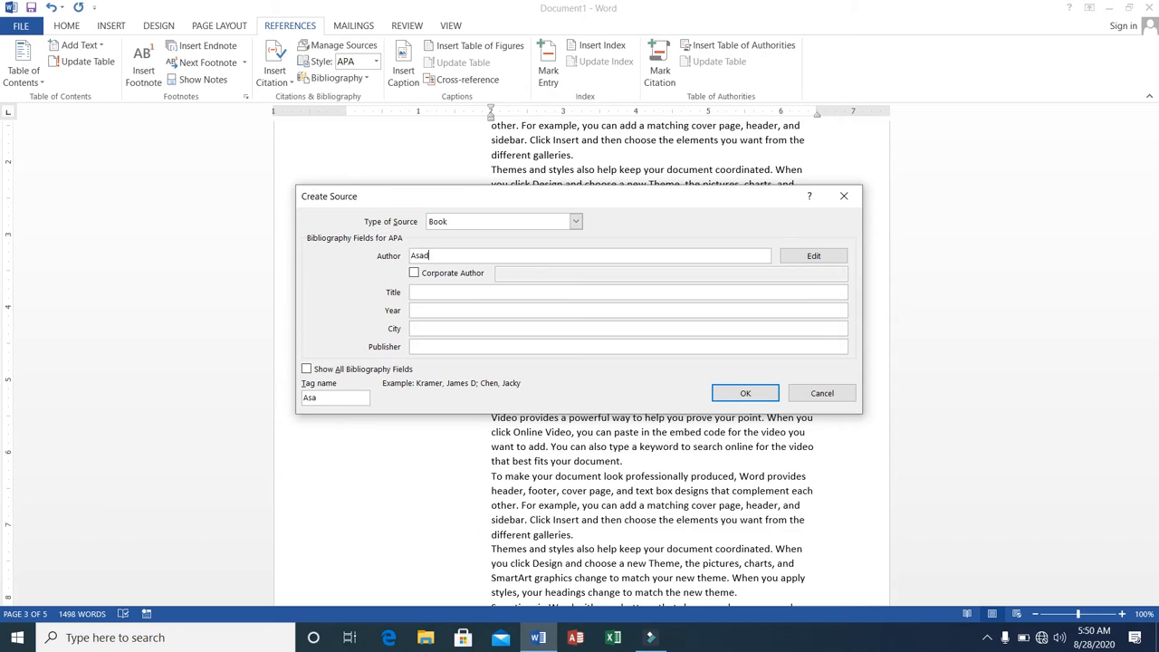
click(461, 292)
text(Mouse)
Set the Mouse source's year to 2020, city to Rawalpindi and publisher to NICS, and insert its citation.
click(462, 311)
text(20)
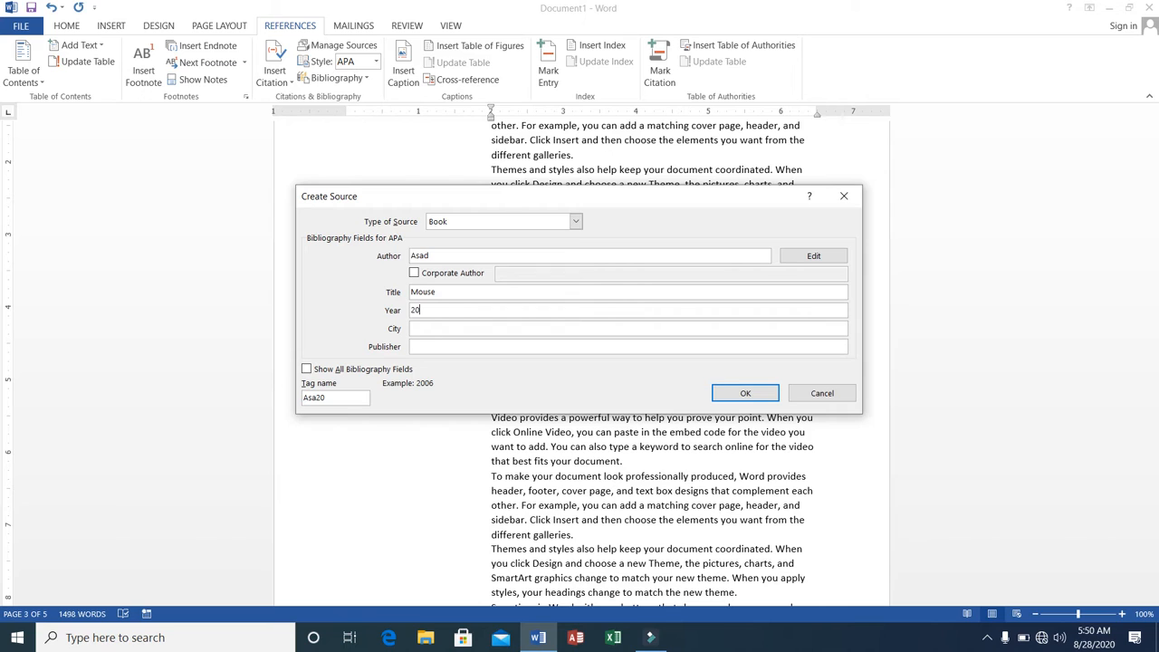
text(20)
click(450, 329)
text(Rawalpindi)
click(444, 347)
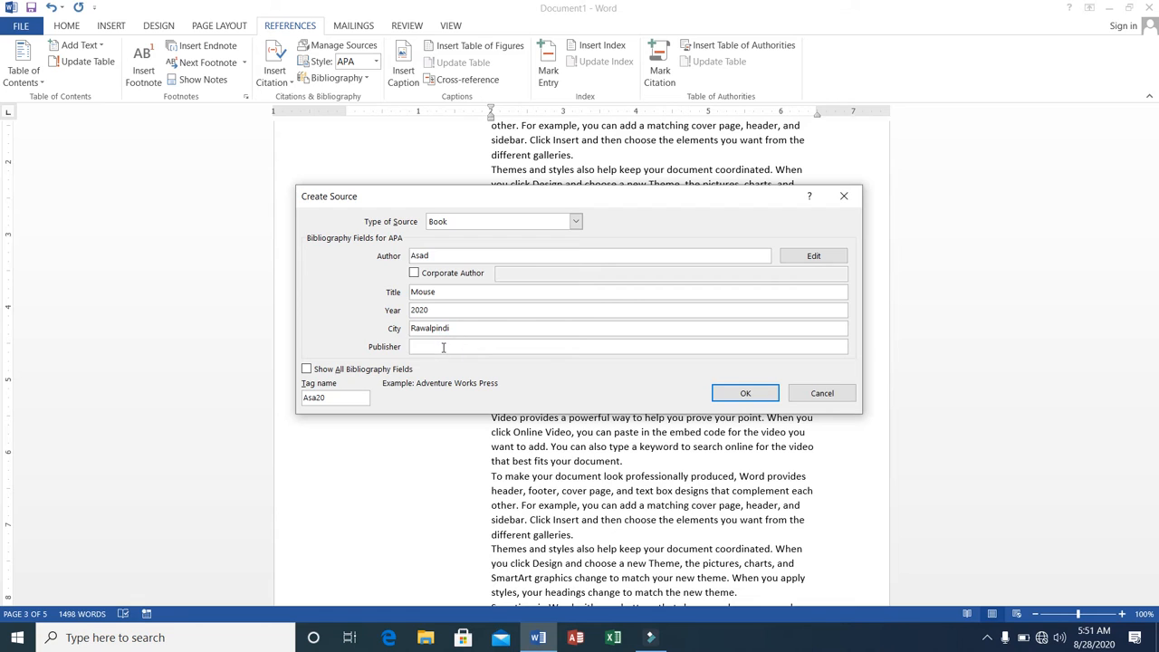
text(NICS)
click(744, 393)
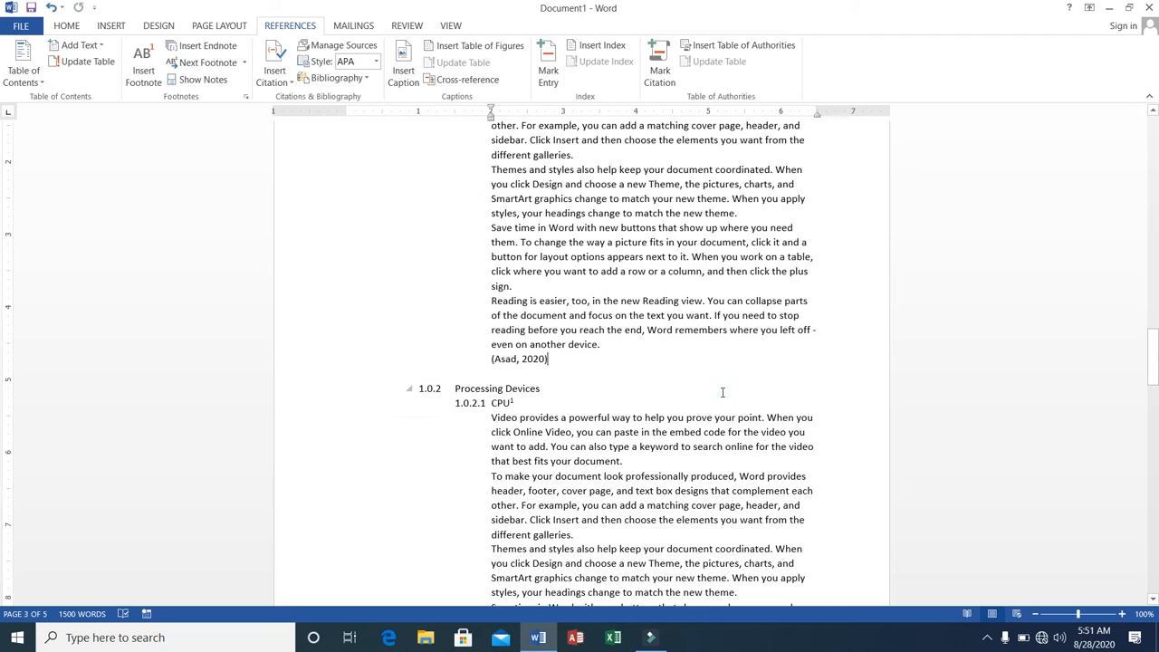
Start a new book source on the empty line ending the document's text, entering the author's name and the title "Processing and Output Devices".
drag(1150, 353, 1149, 347)
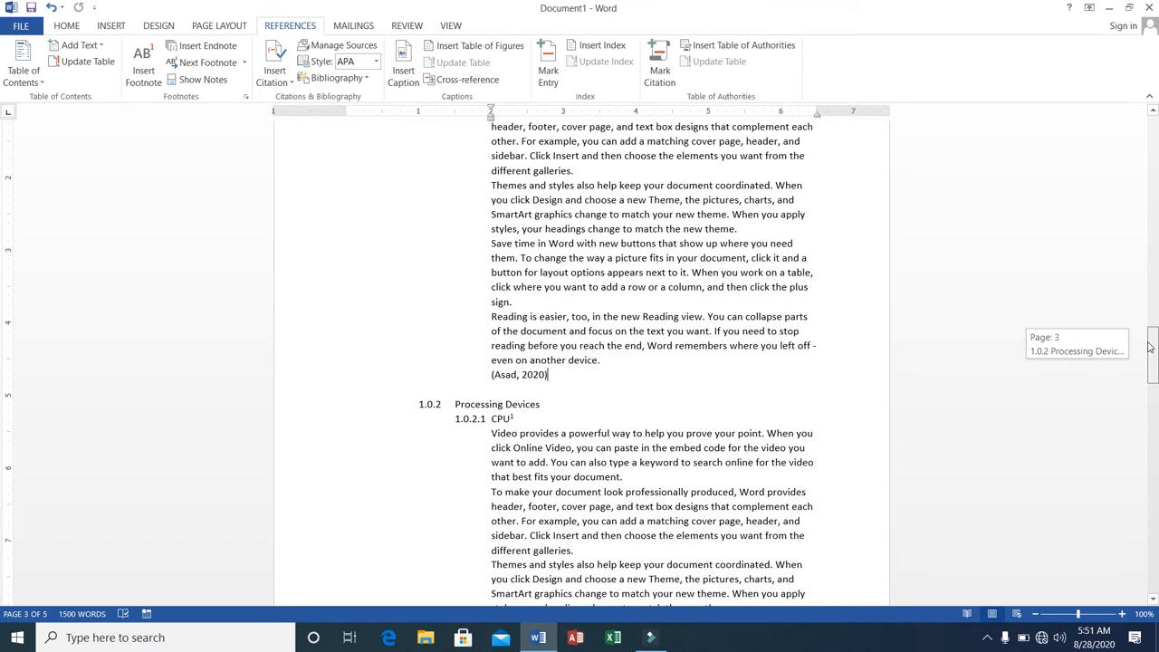
drag(1150, 347, 1150, 569)
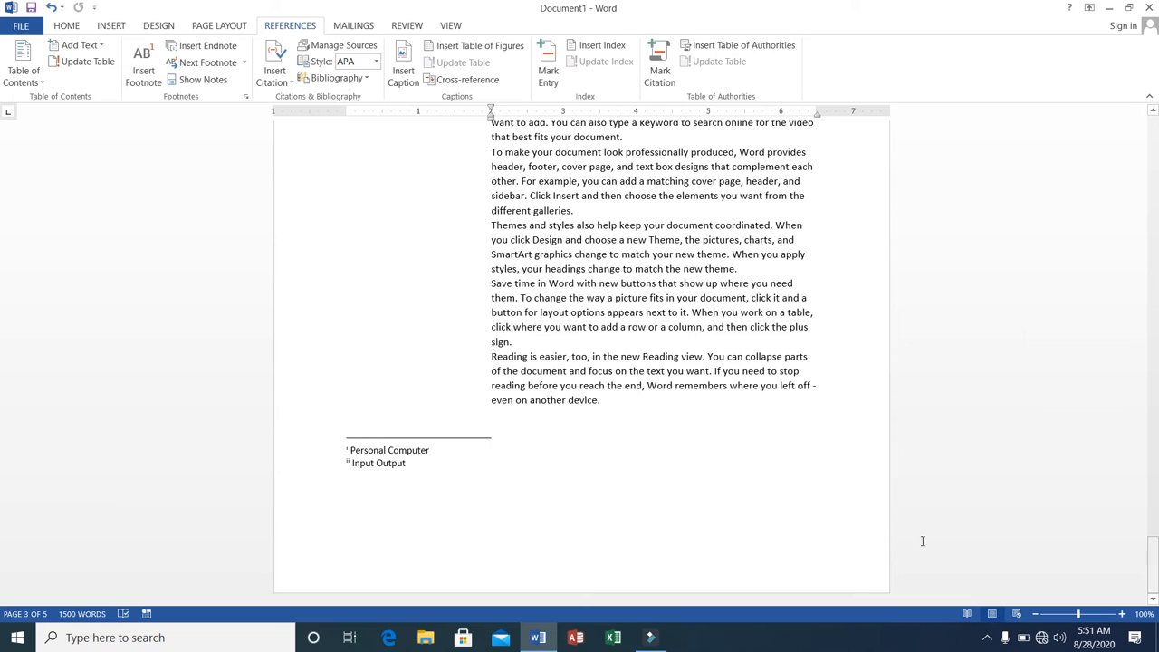
click(650, 408)
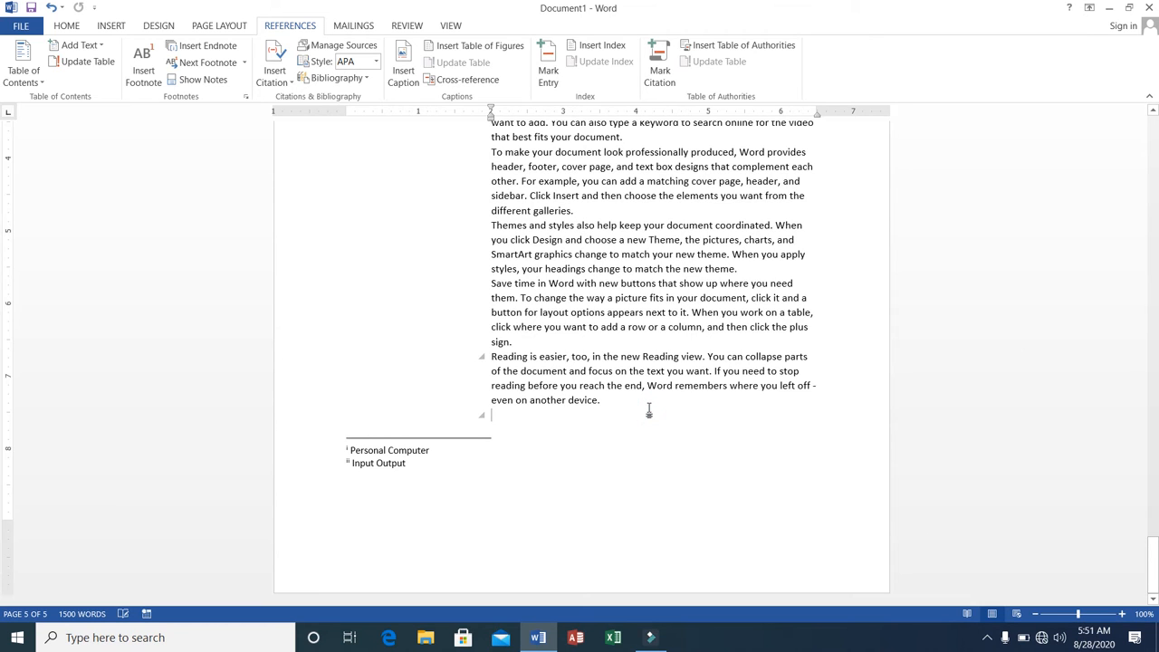
click(291, 83)
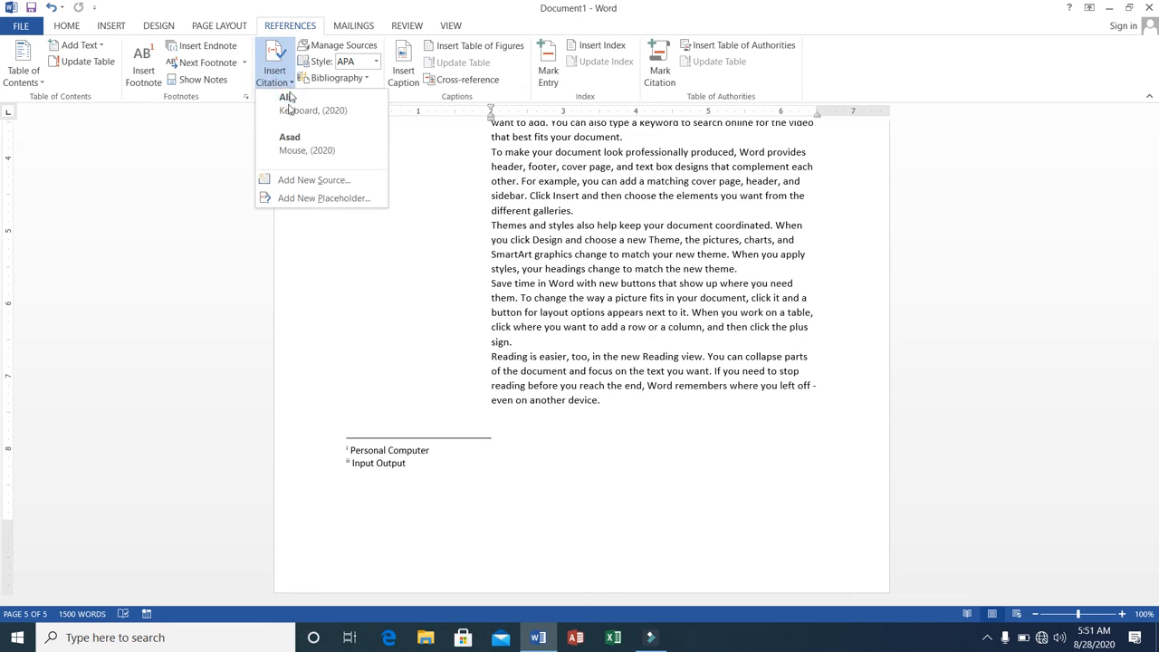
click(290, 181)
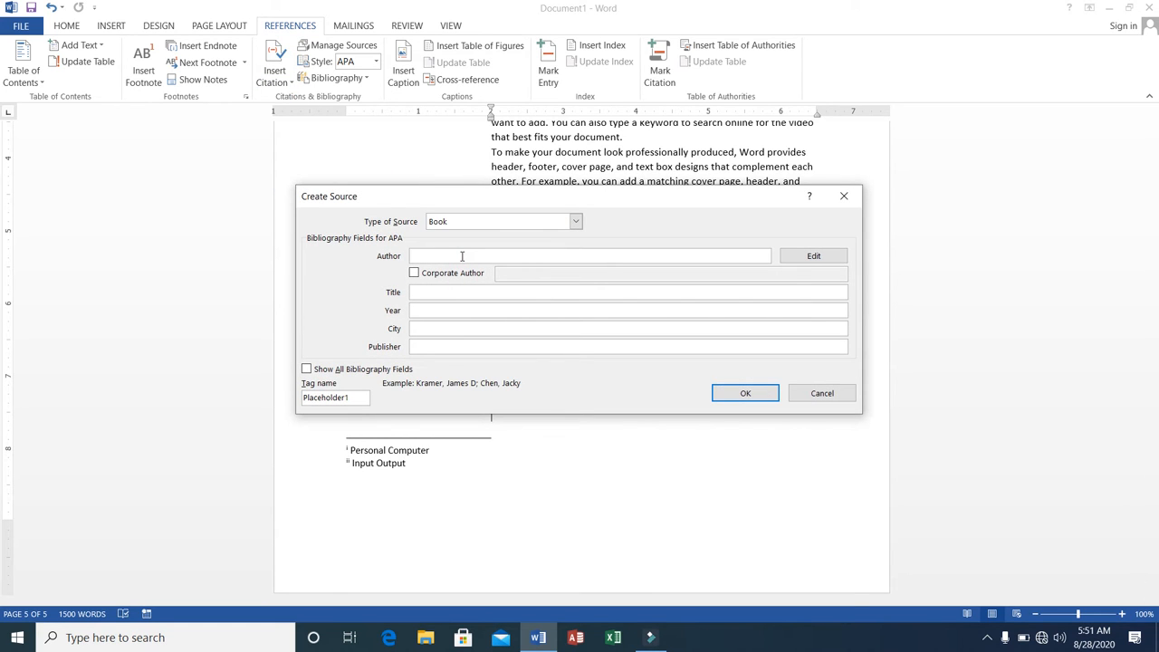
text(Kashif)
click(448, 291)
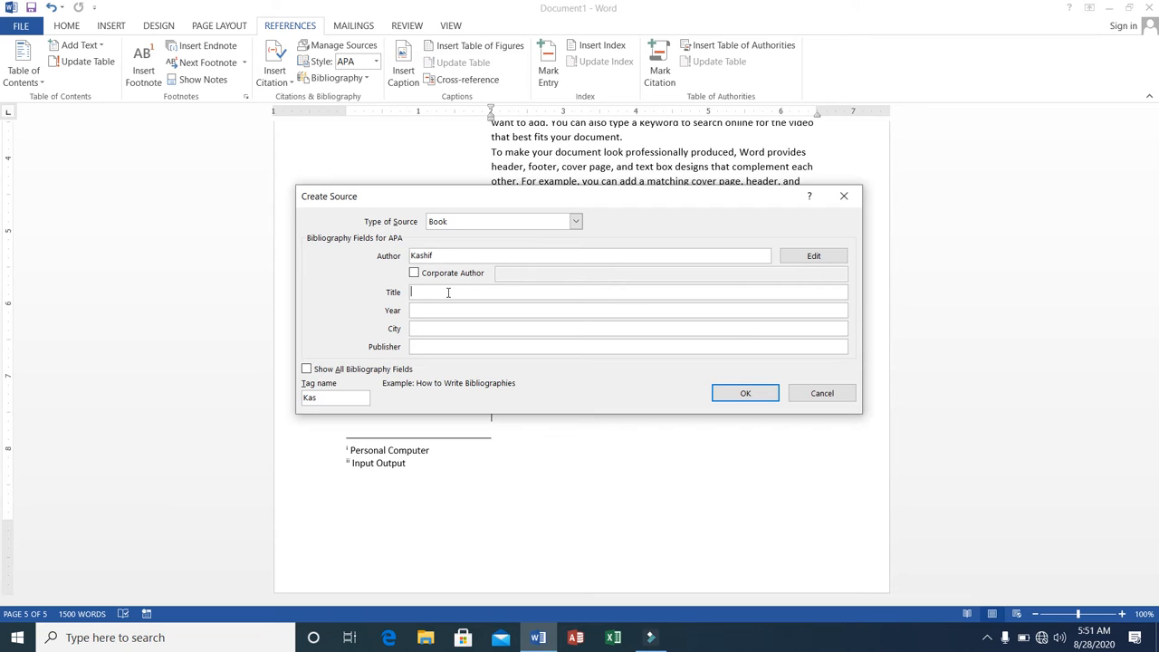
text(Processing and Output Devices)
Set the Processing and Output Devices source's year to 2019, fill in its city and publisher, and insert its citation.
click(451, 308)
text(2019)
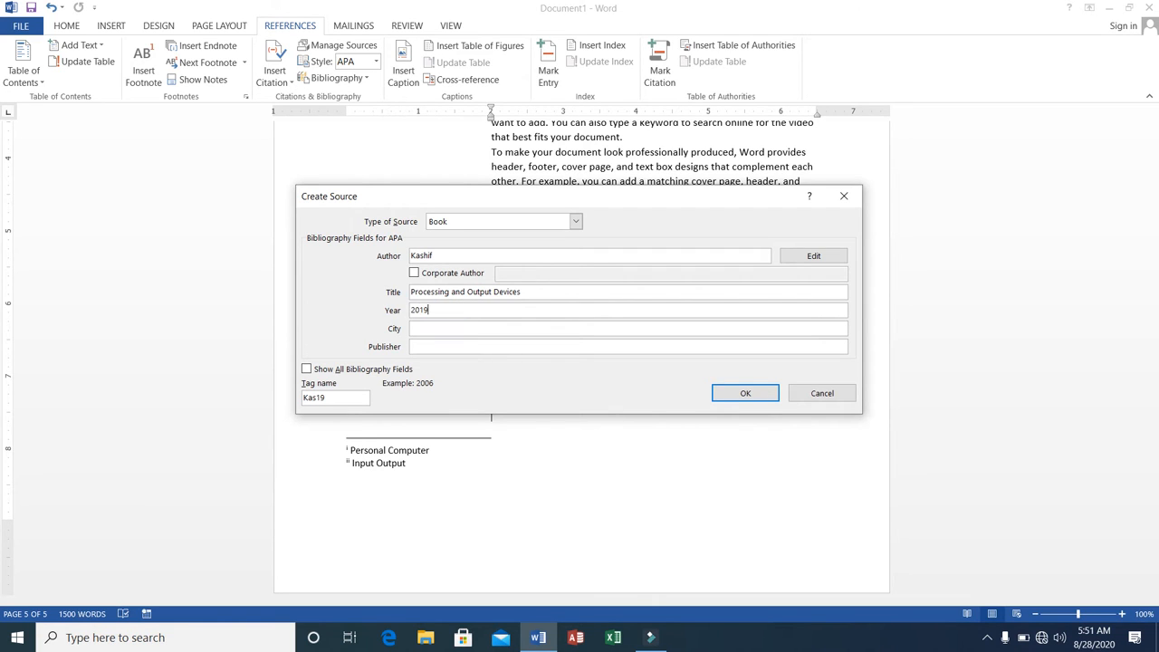
click(453, 327)
click(455, 345)
click(739, 394)
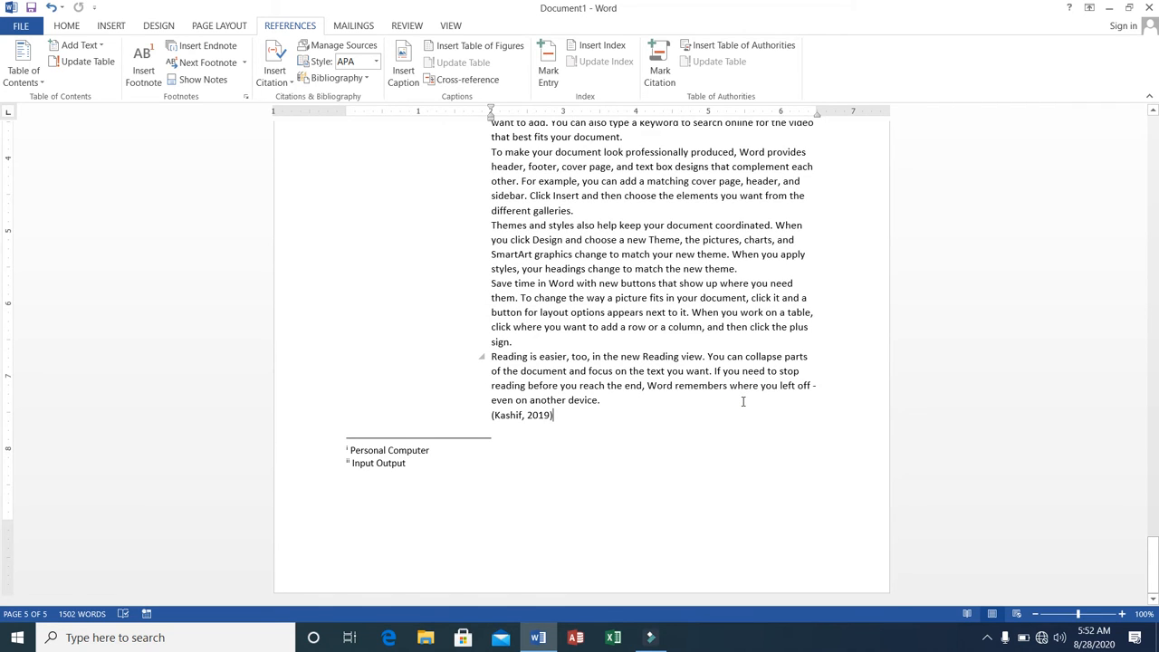
Add an empty line below the table of contents and look at the built-in bibliography formats.
drag(1155, 554, 1130, 135)
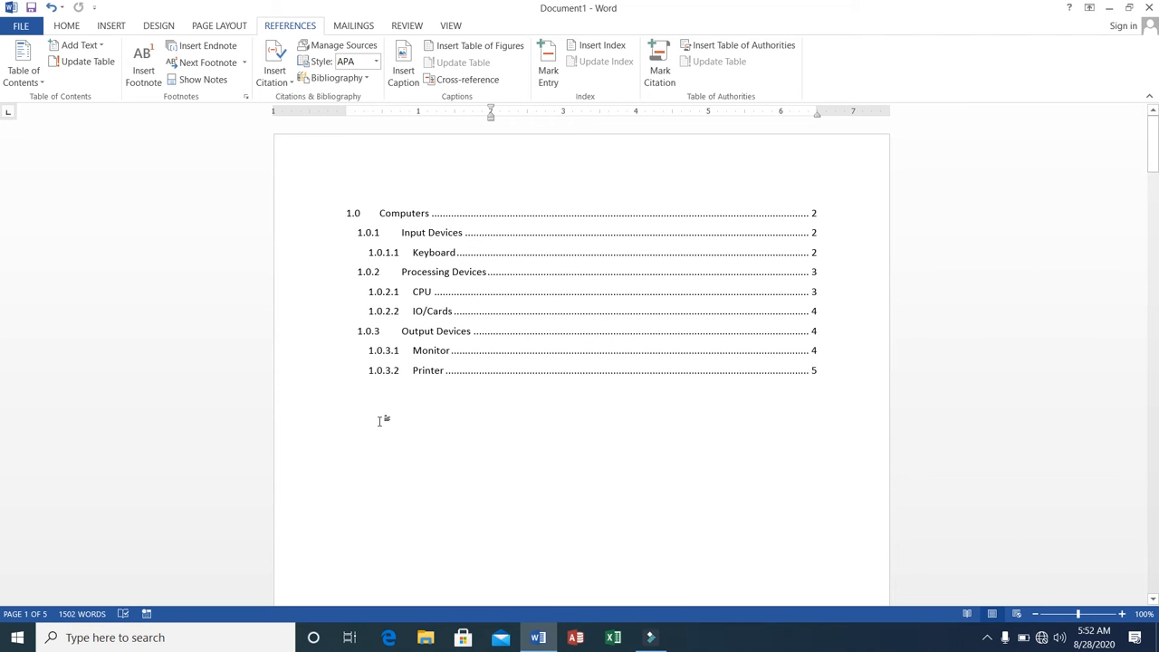
click(824, 370)
key(Return)
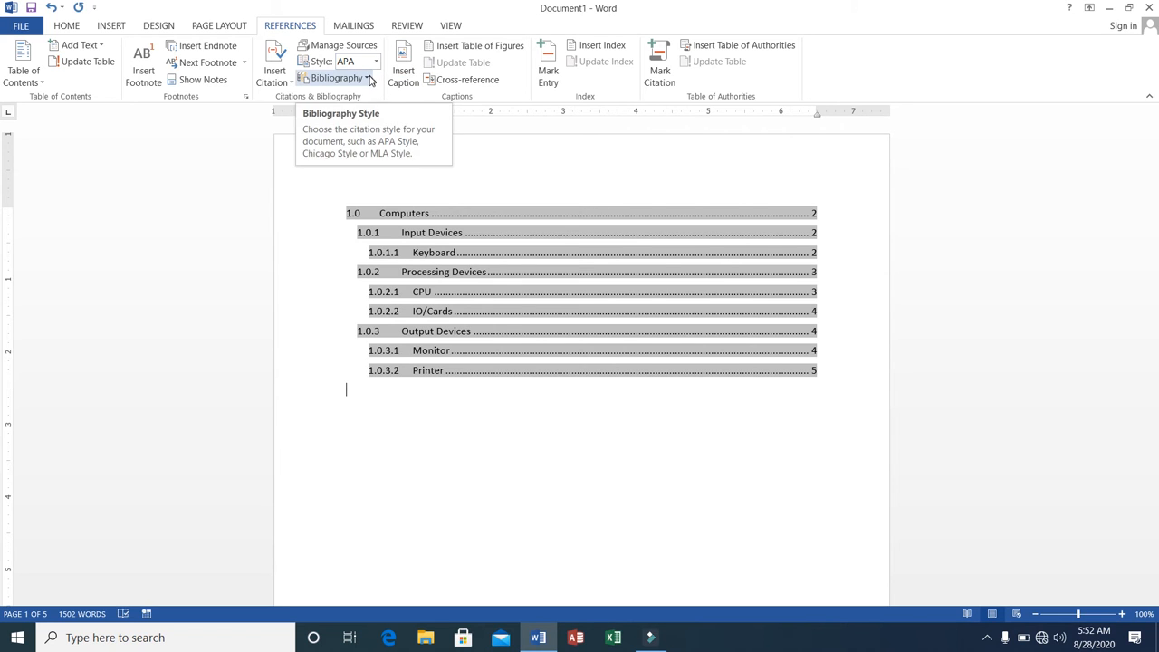
click(366, 79)
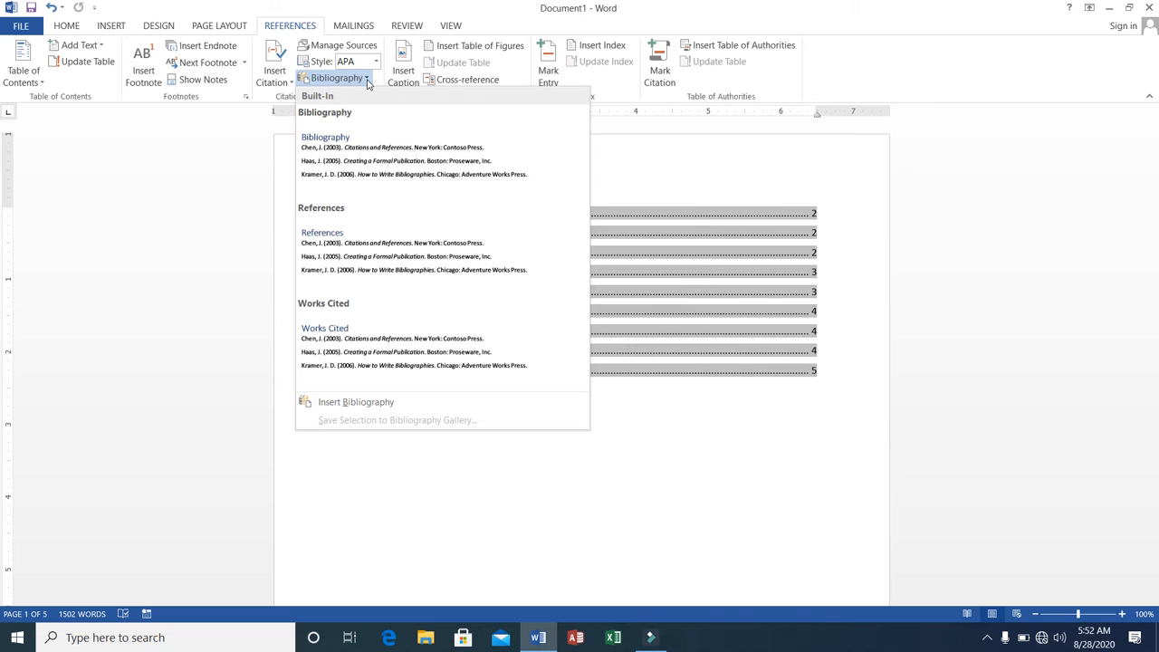
click(1093, 348)
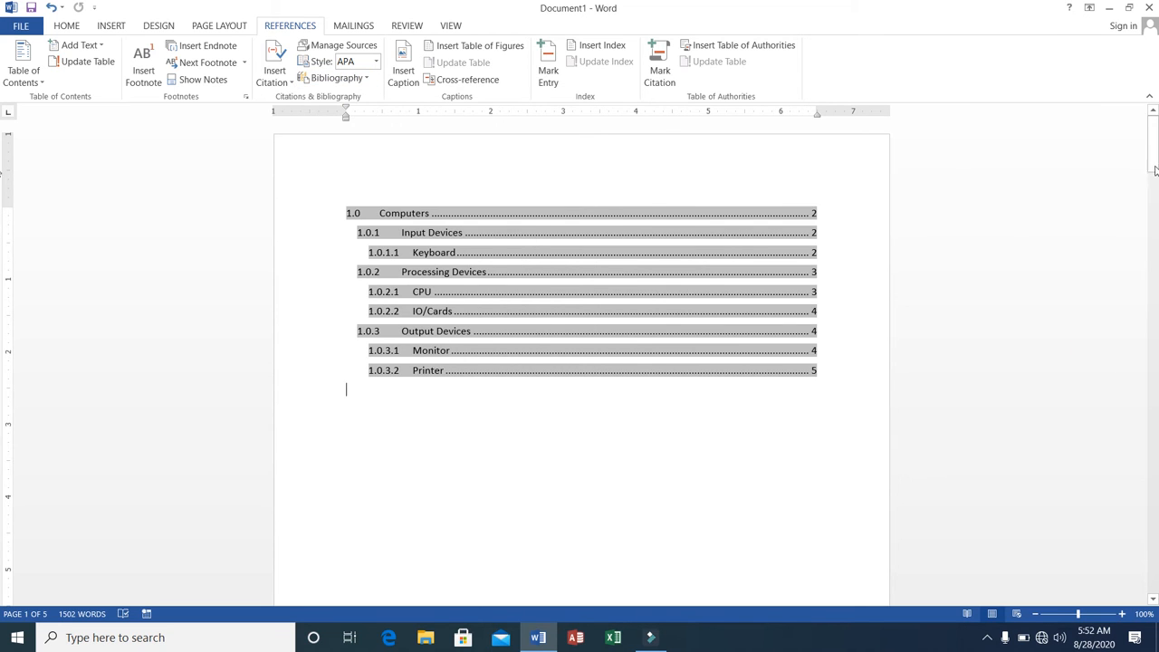
Add empty lines after the last citation so that the insertion point moves onto a new page 6.
drag(1154, 159, 1152, 585)
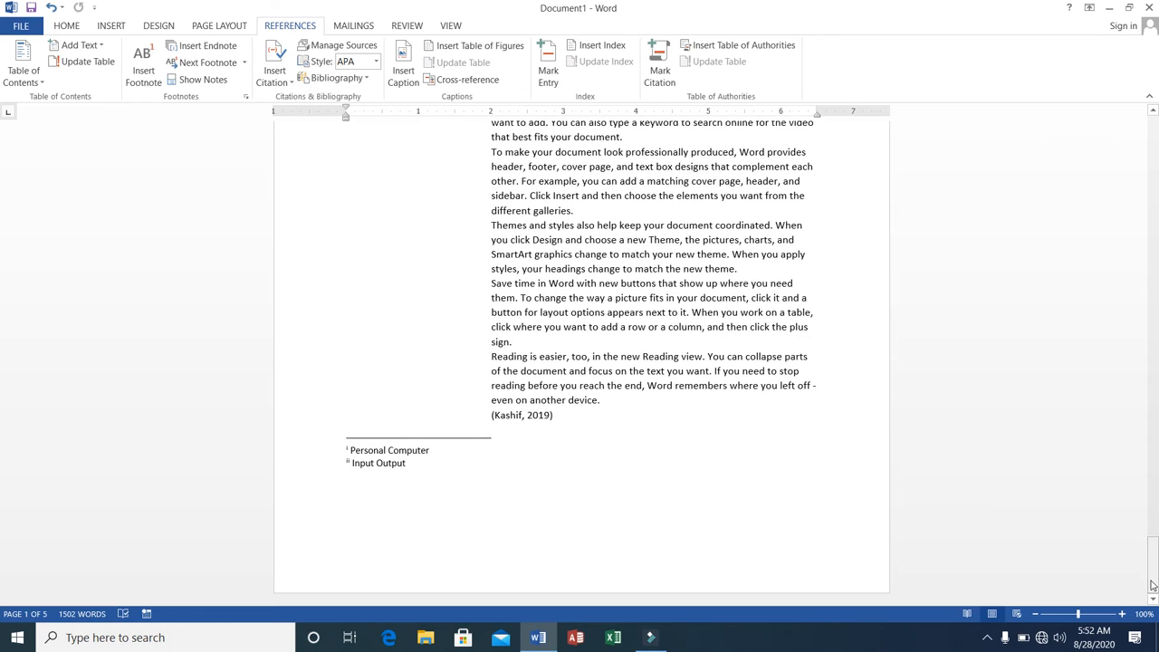
click(598, 411)
key(Return)
key(Return)
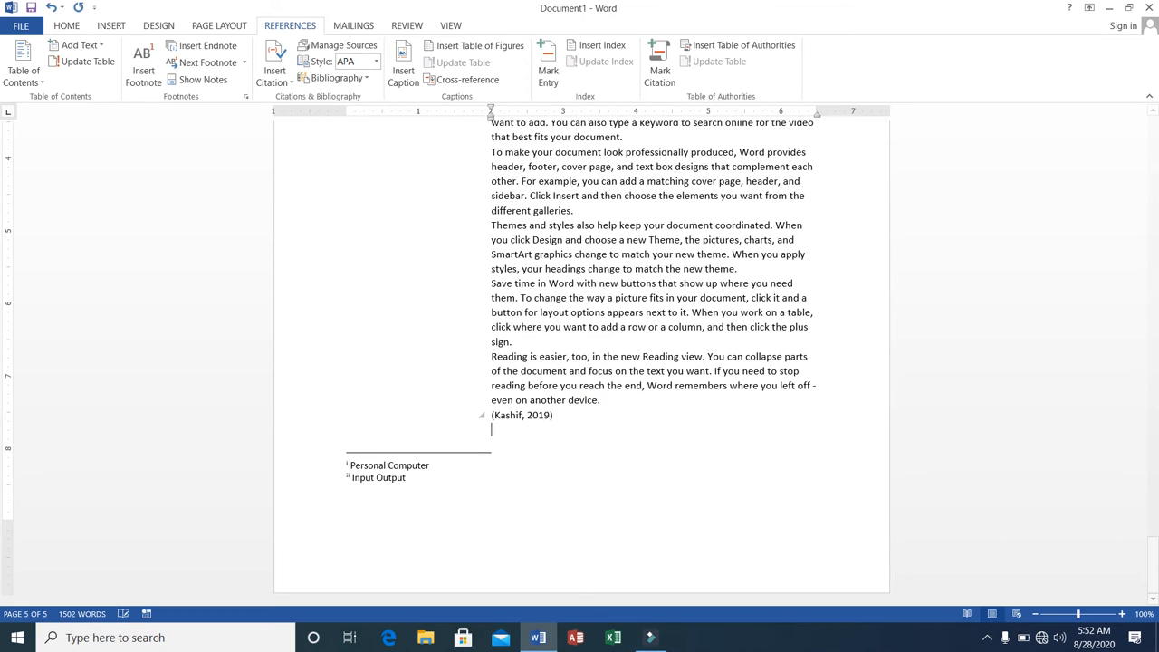
key(Return)
key(Return)
key(Return)
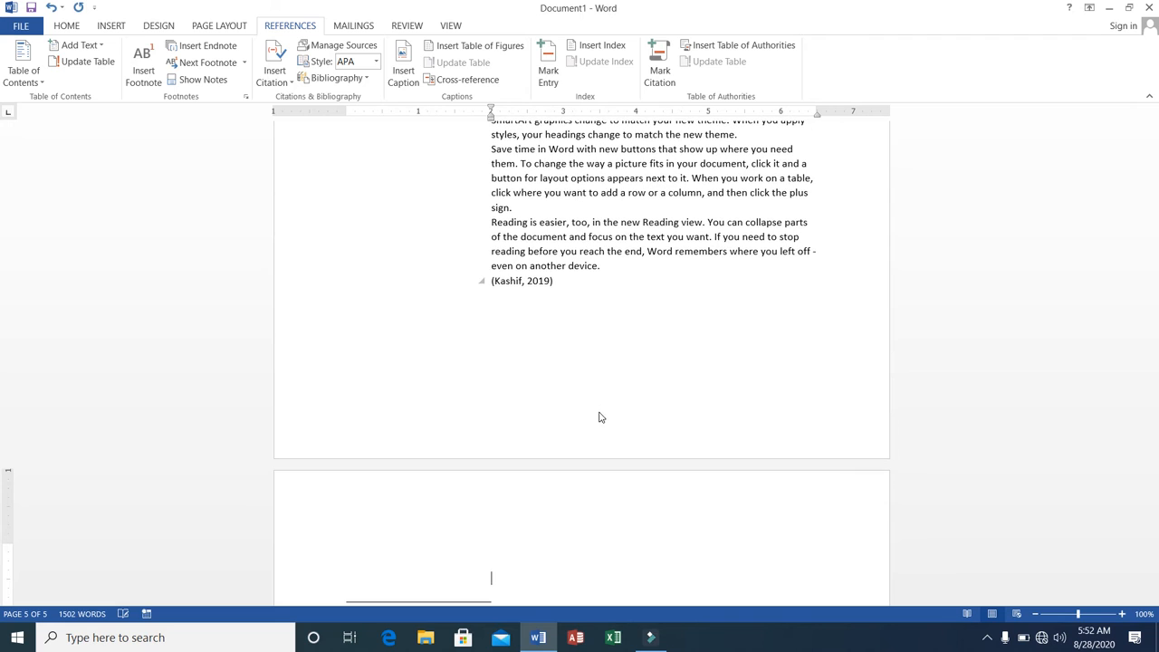
key(Up)
key(Down)
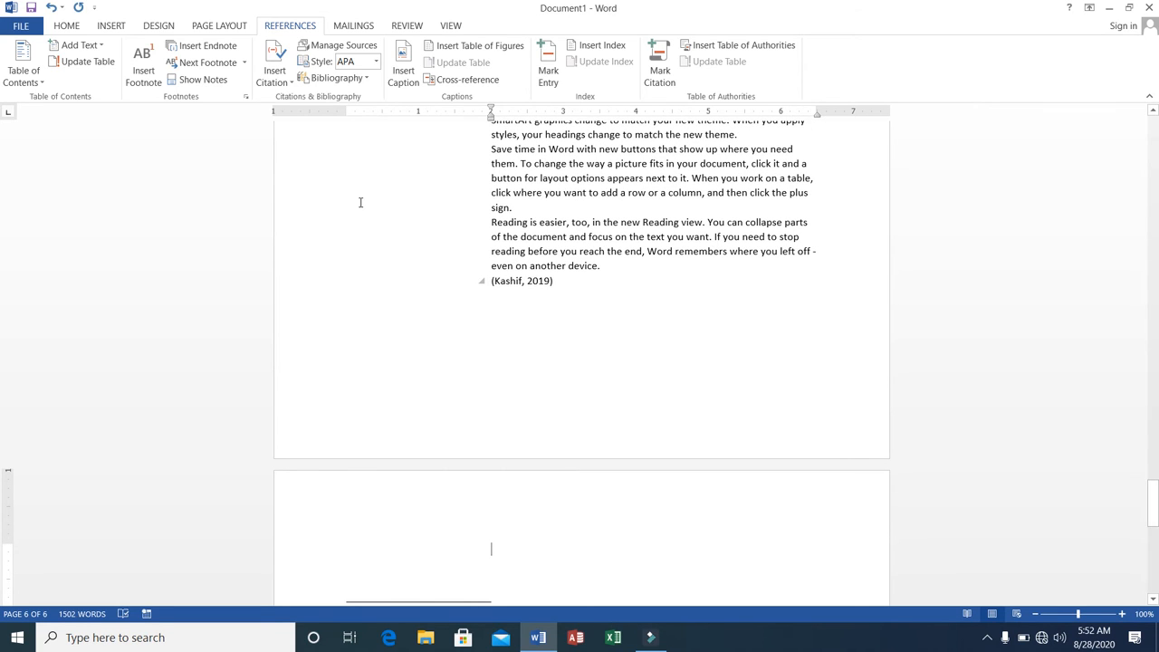
Insert the built-in Bibliography format at the insertion point on page 6.
click(366, 79)
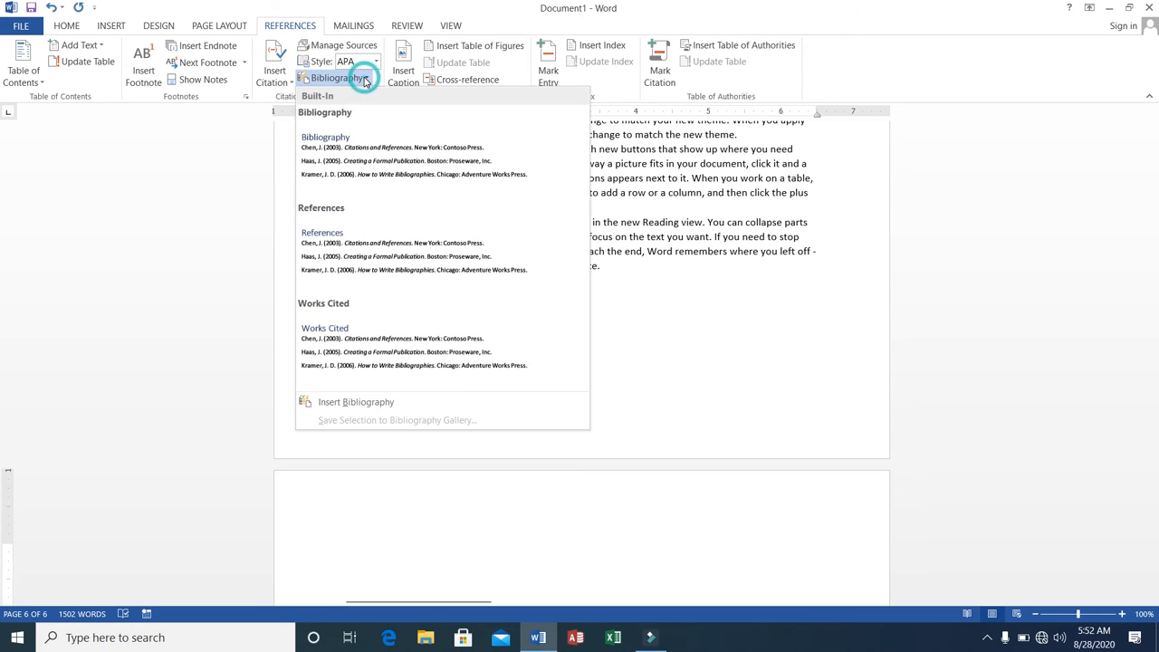
click(385, 186)
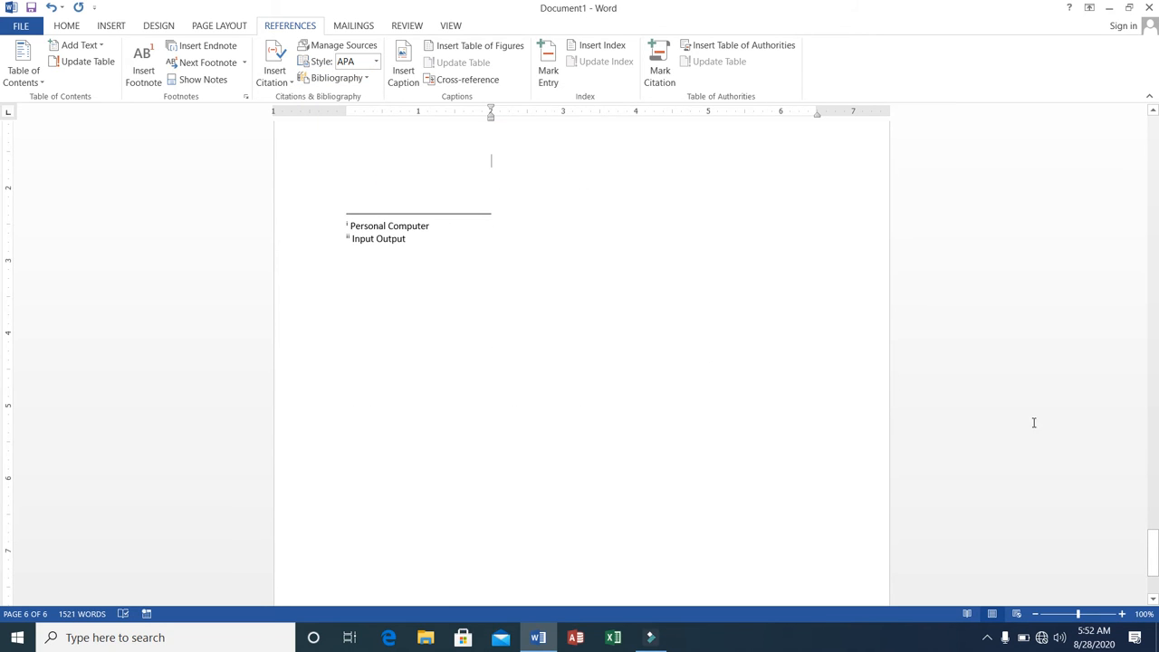
drag(1152, 543, 1153, 514)
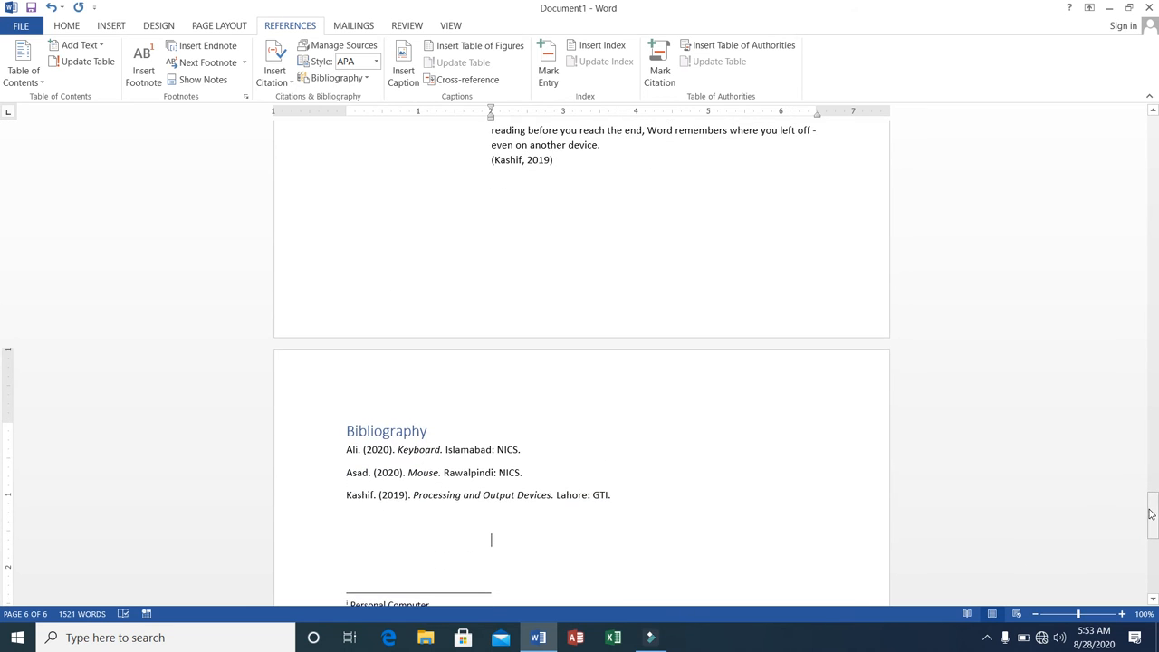
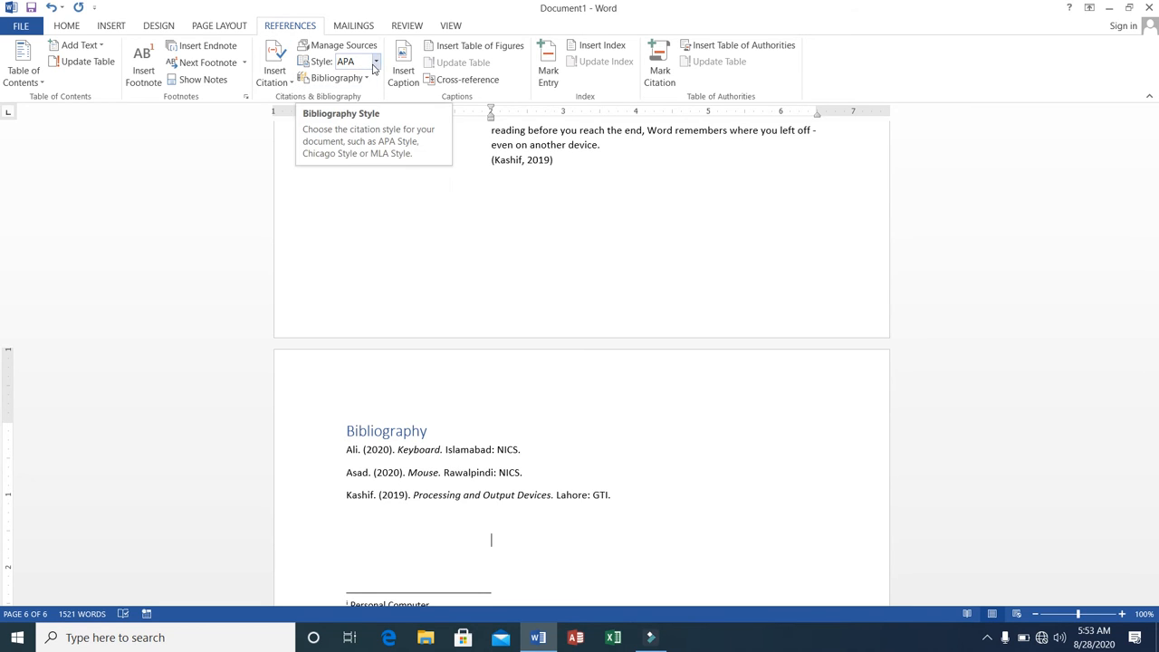
Try the GOST - Name Sort and ISO 690 - First Element and Date citation styles on the bibliography.
click(403, 434)
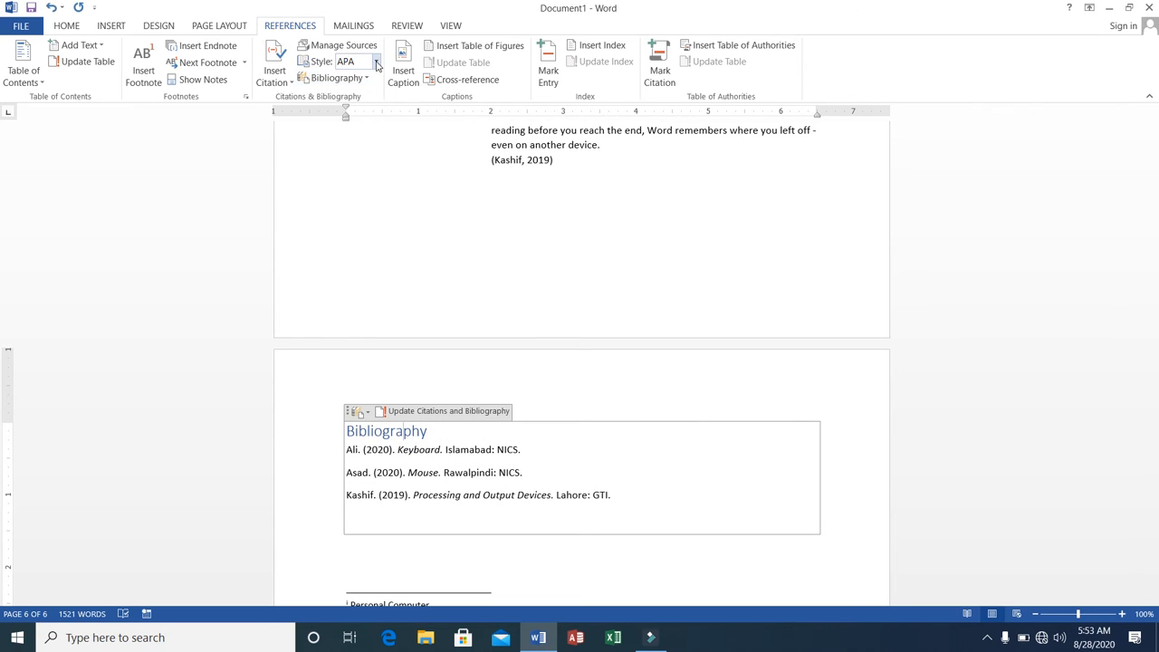
click(376, 61)
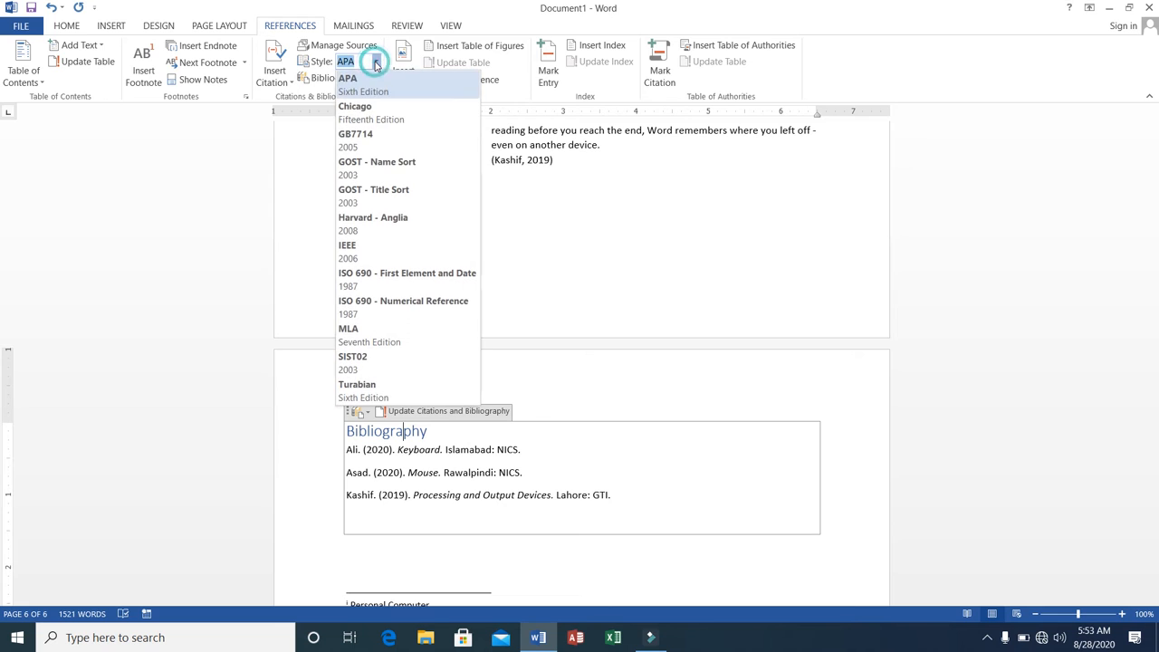
click(369, 164)
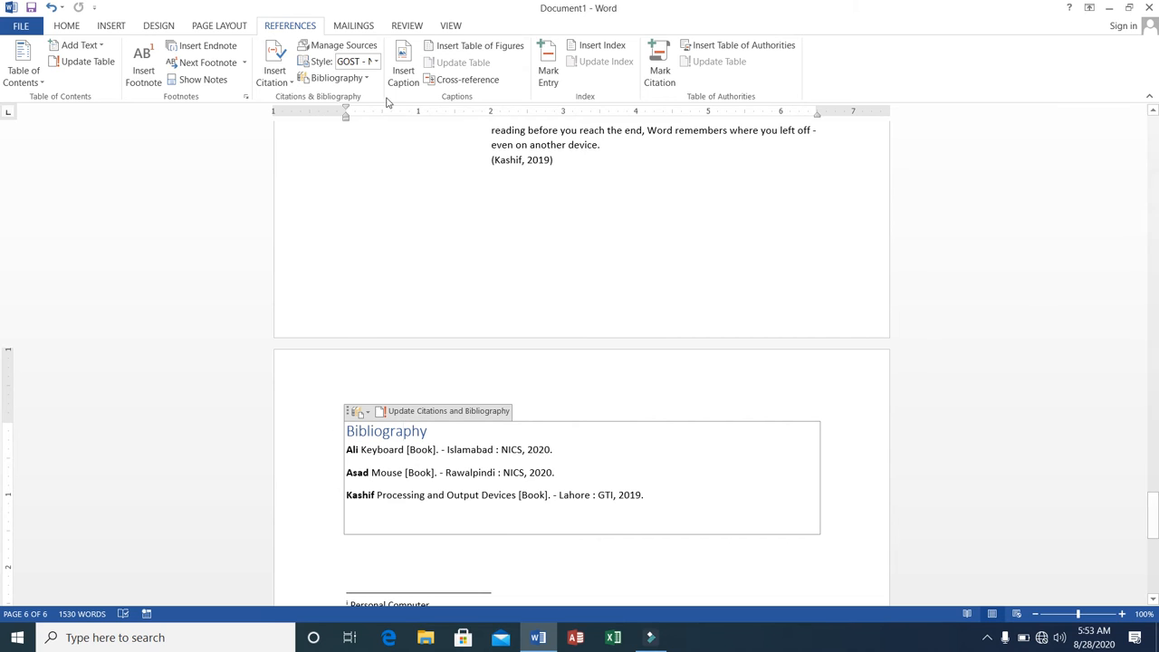
click(373, 62)
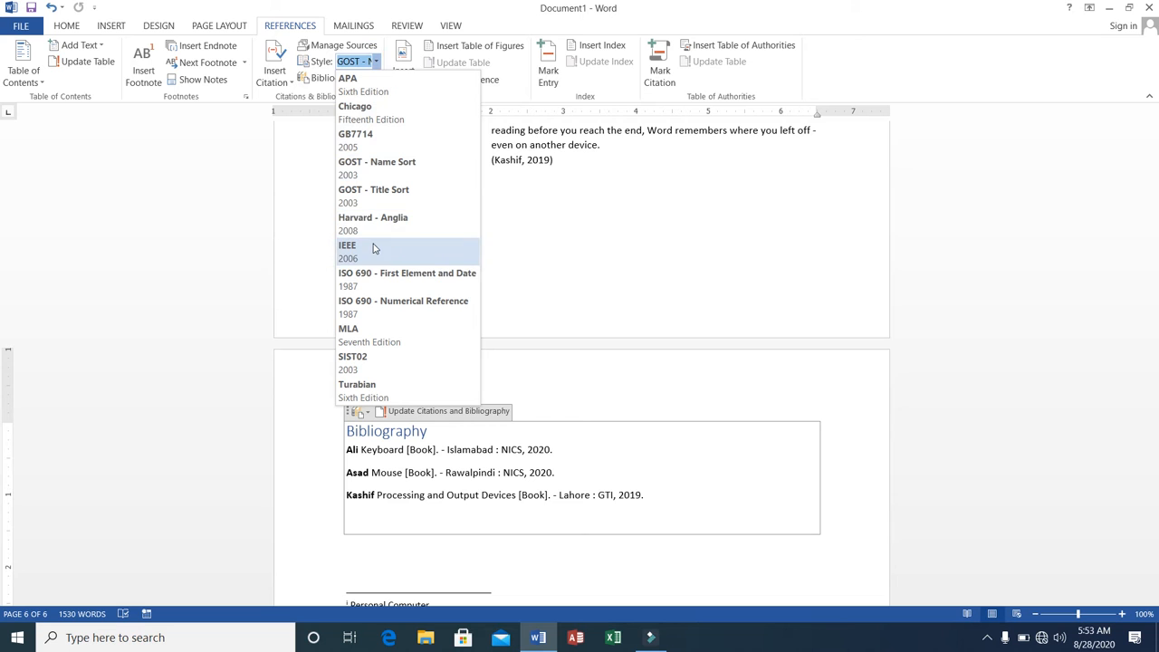
click(375, 274)
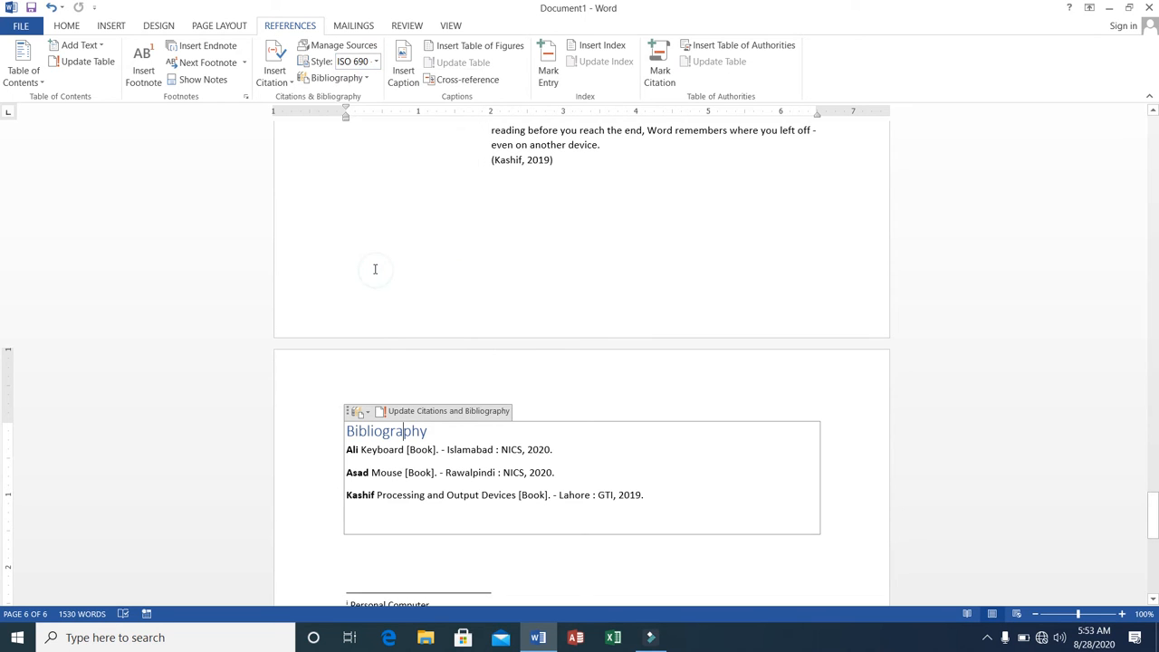
scroll(396, 380, up, 5)
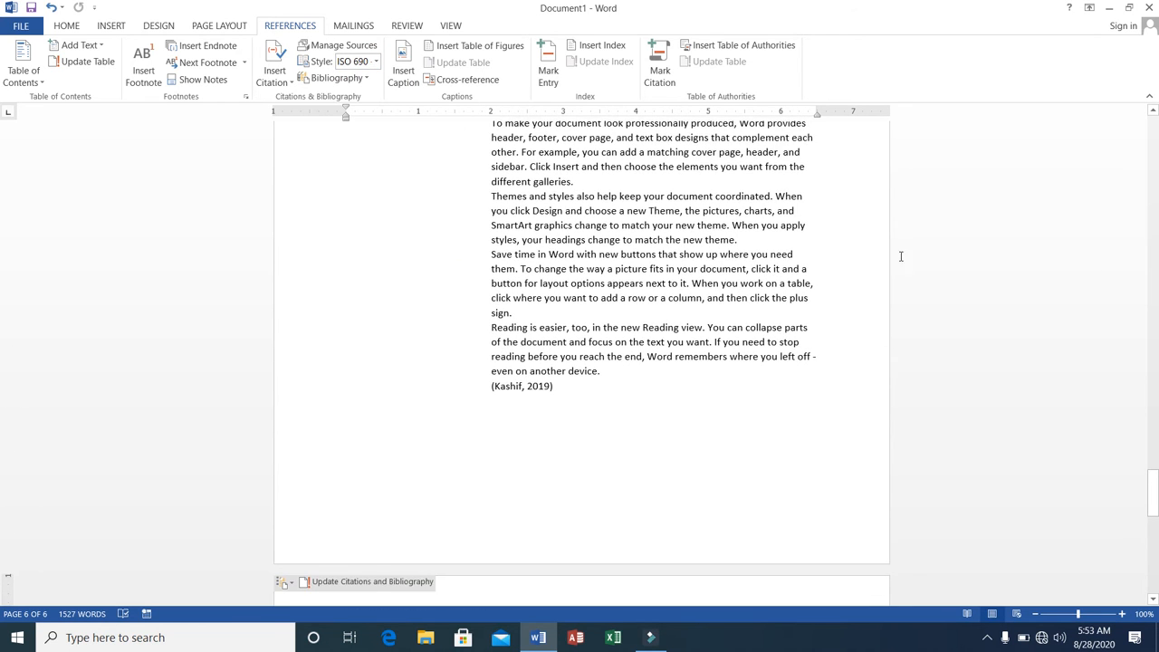
drag(1150, 497, 1143, 537)
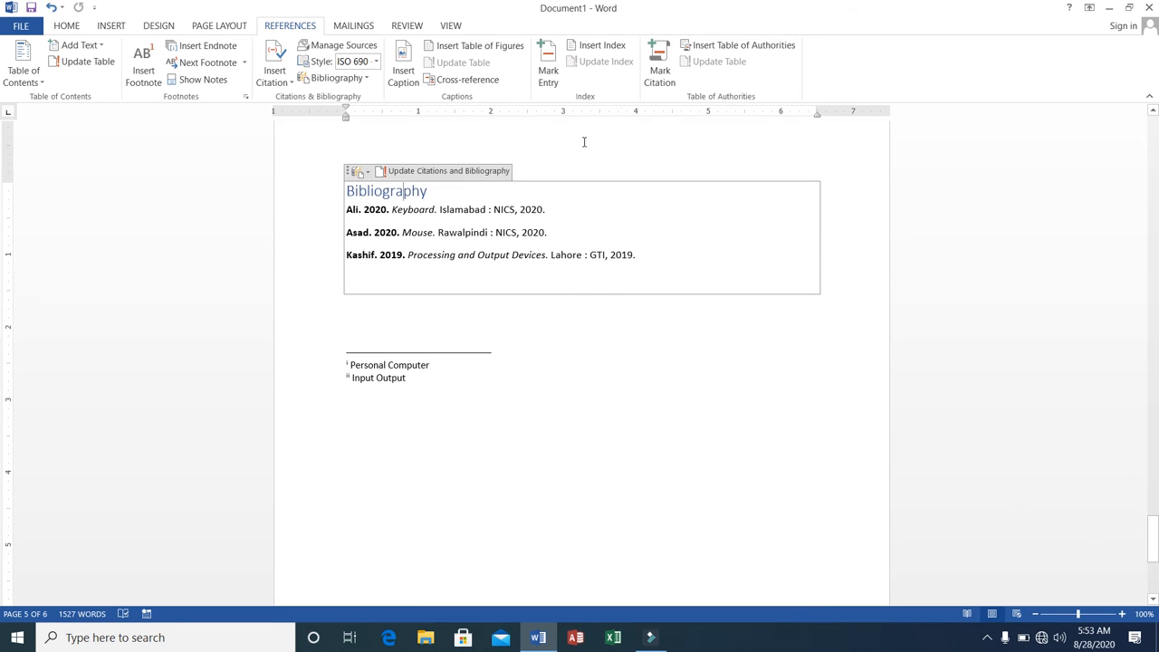
Set the citation and bibliography style to Turabian Sixth Edition.
click(375, 61)
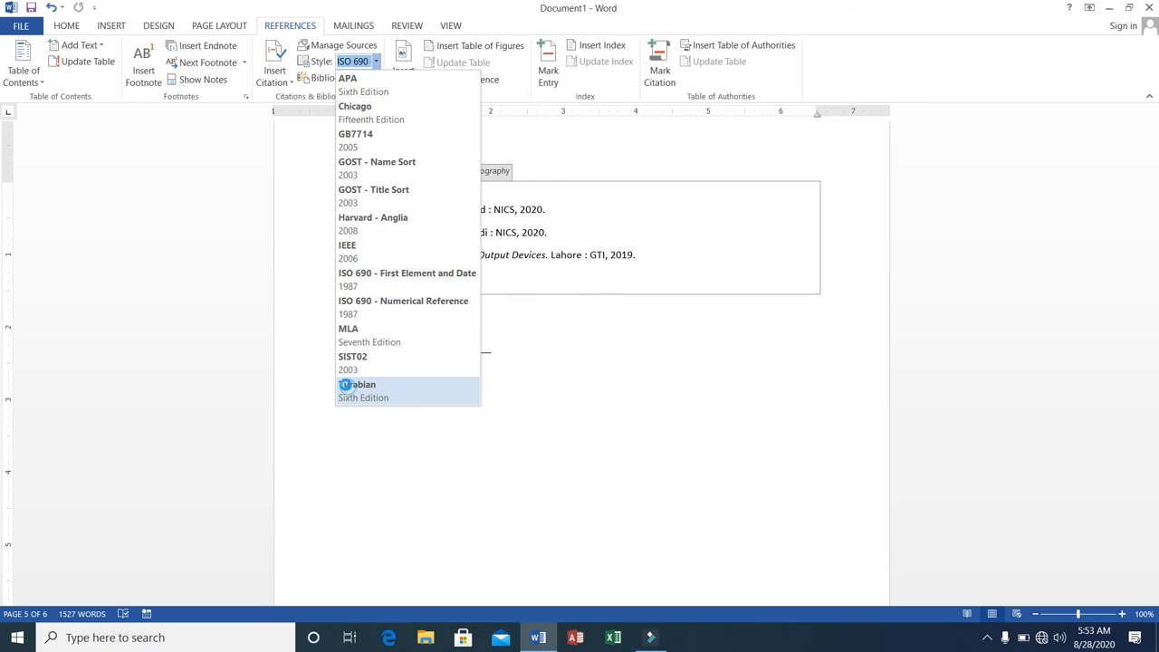
click(349, 389)
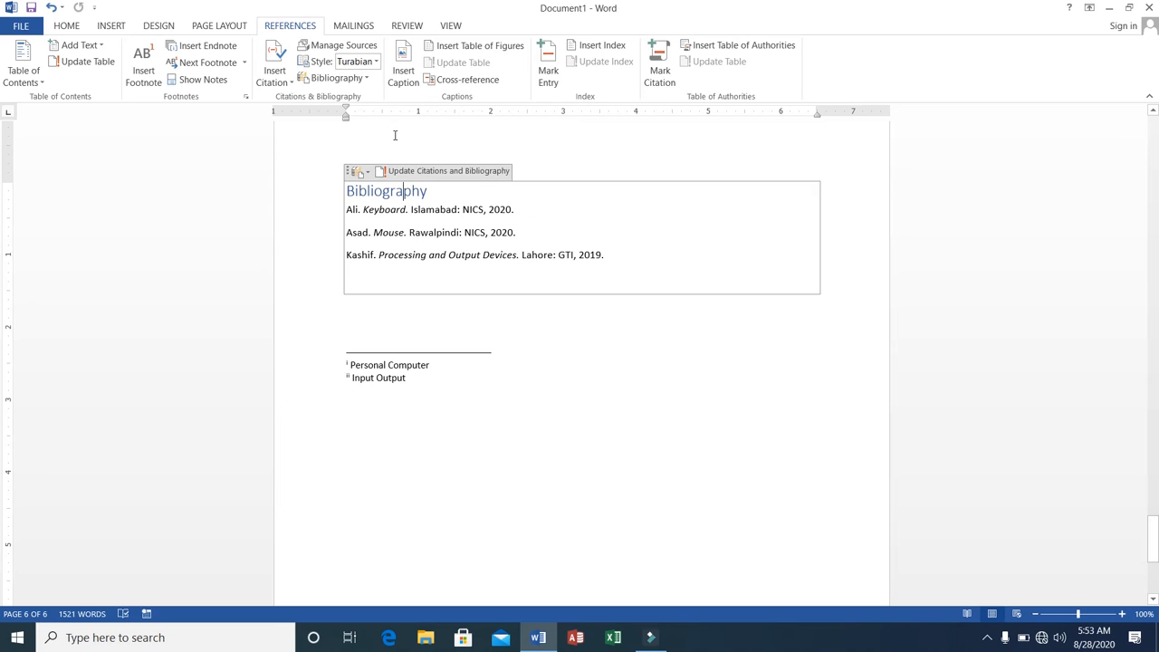
scroll(394, 136, down, 1)
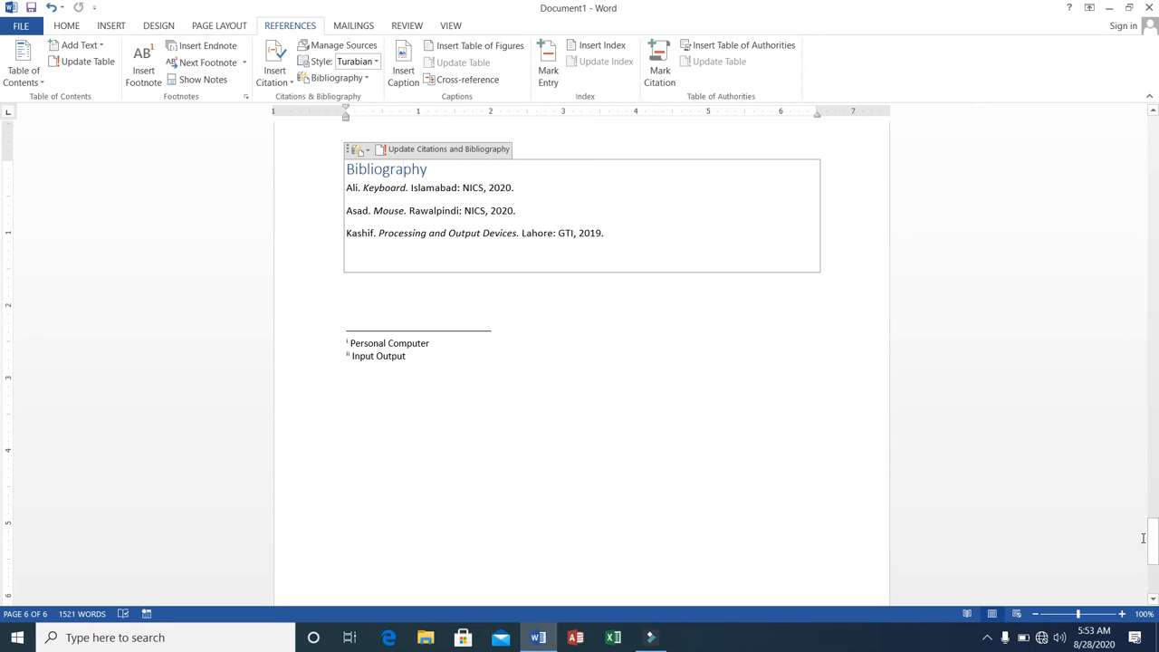
Insert the Thumbnail picture from the Pictures folder on a new line after the text just above heading 1.0.3 Output Devices.
drag(1151, 540, 1125, 403)
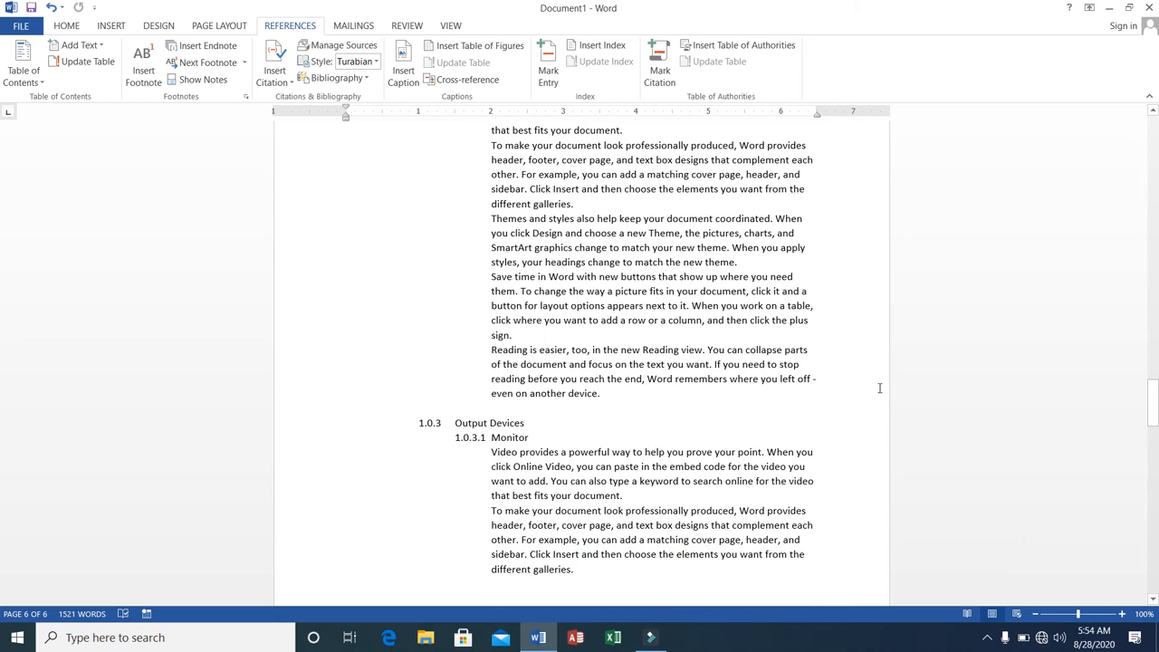
click(624, 390)
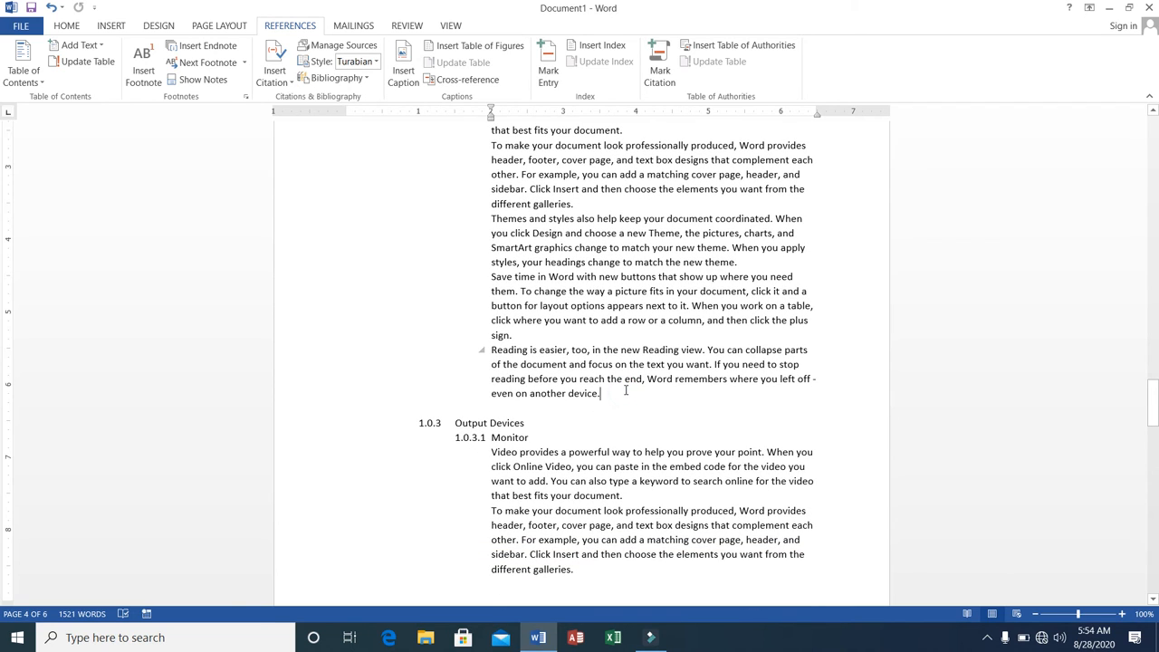
key(Return)
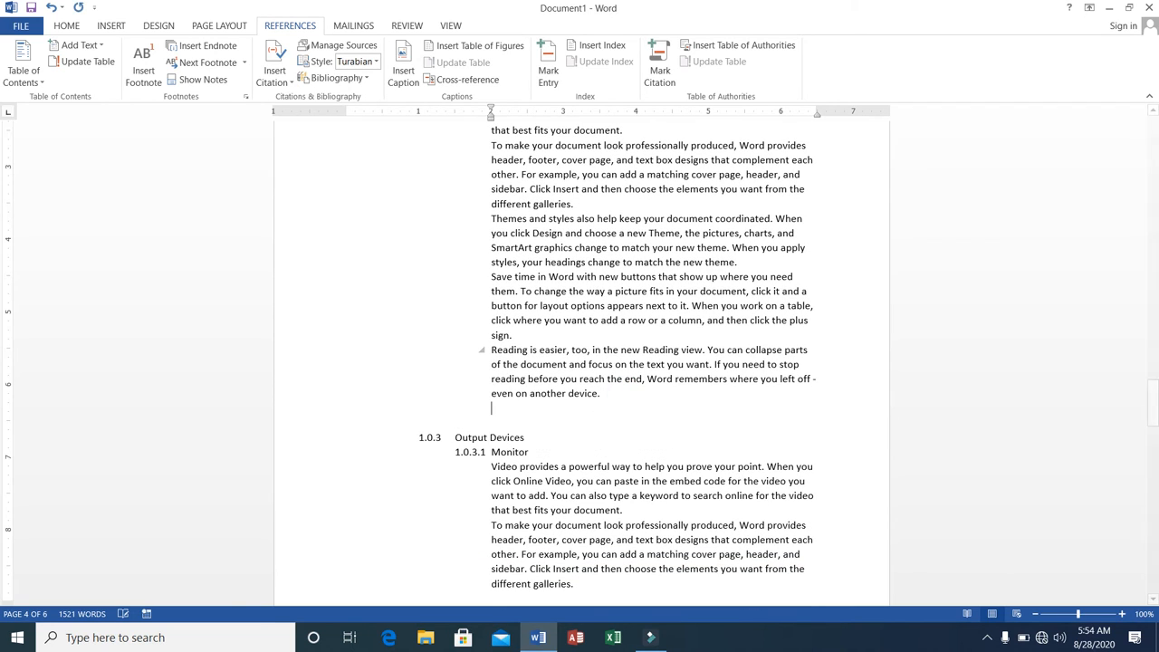
click(119, 31)
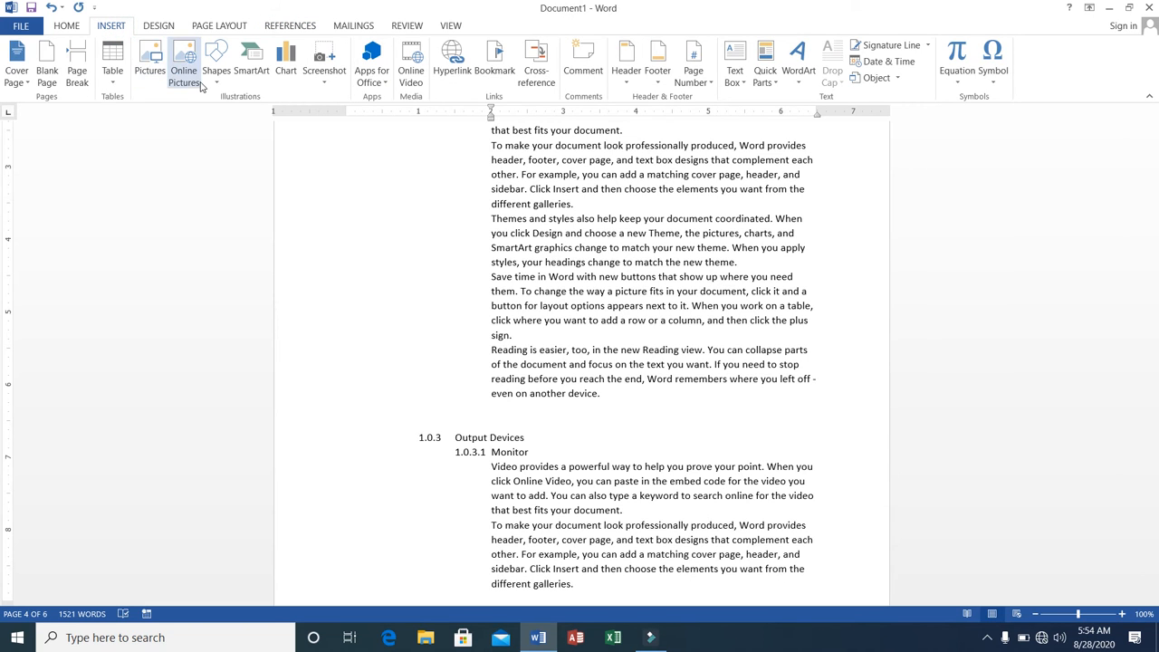
click(137, 77)
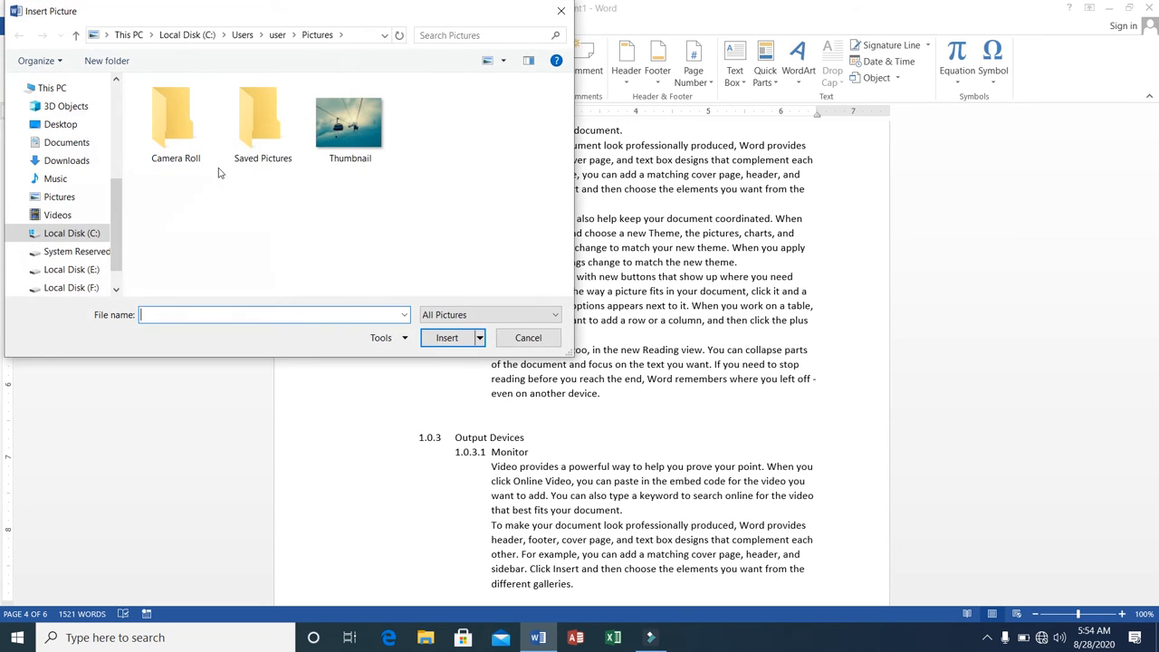
click(358, 134)
click(431, 337)
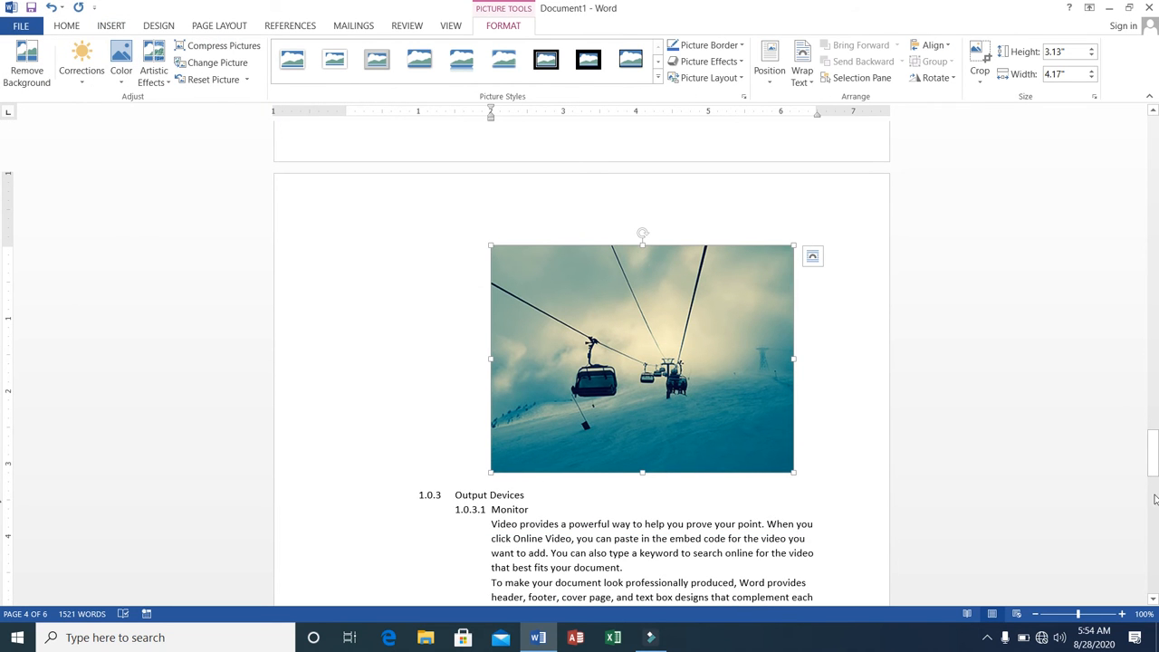
Add the caption "Figure 1" below the picture on page 2, using the Figure label.
drag(1154, 478, 1131, 276)
click(675, 358)
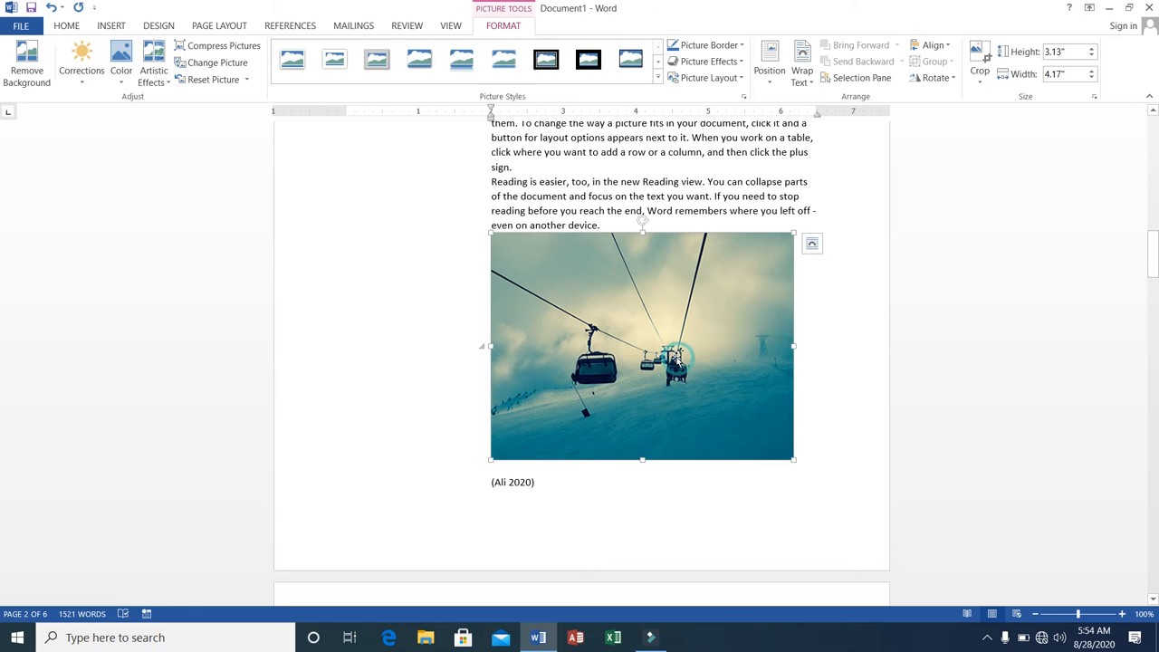
click(294, 28)
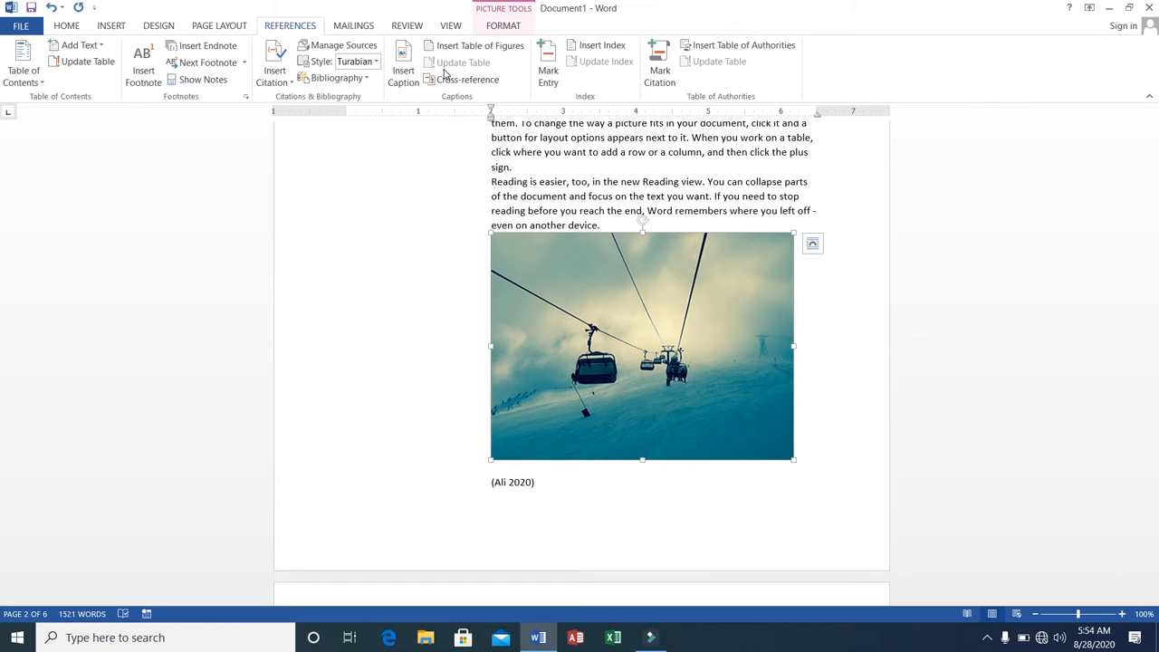
click(399, 79)
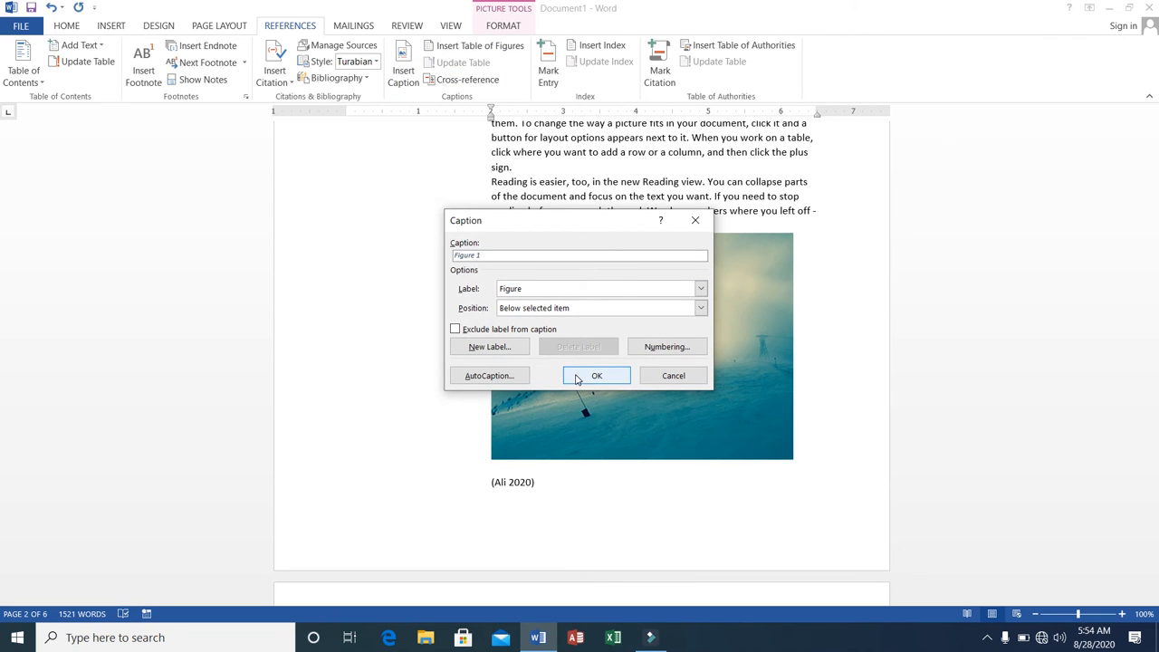
click(576, 378)
Add the caption "Figure 2" below the picture just above heading 1.0.3 Output Devices.
drag(1149, 274, 1144, 452)
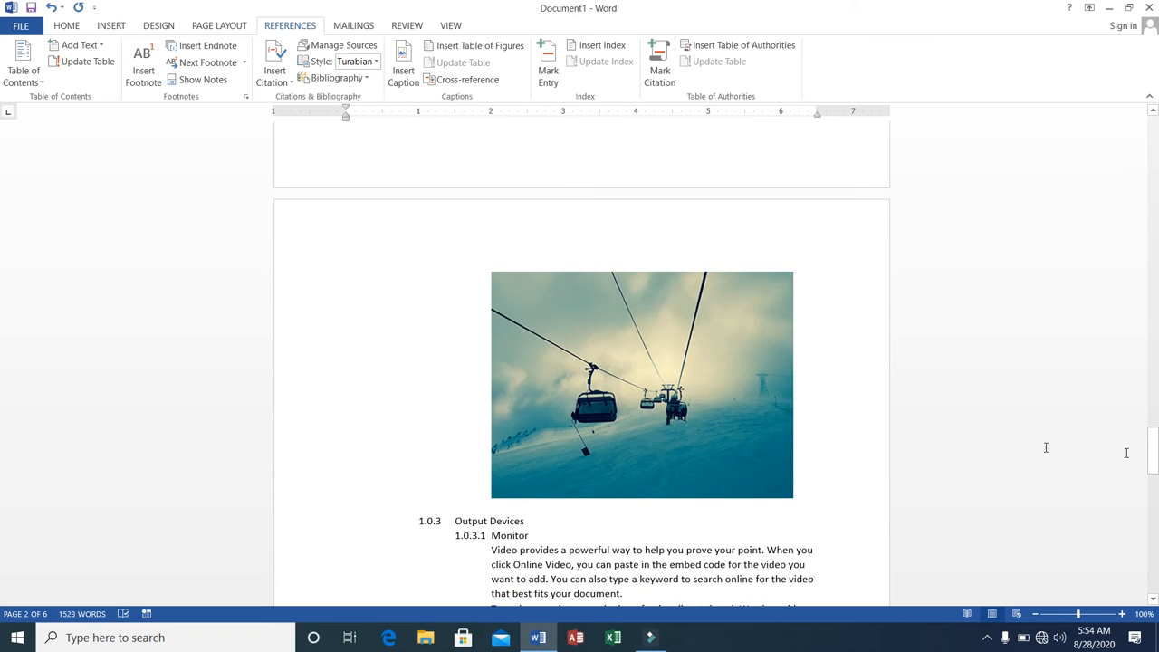
click(685, 421)
click(400, 77)
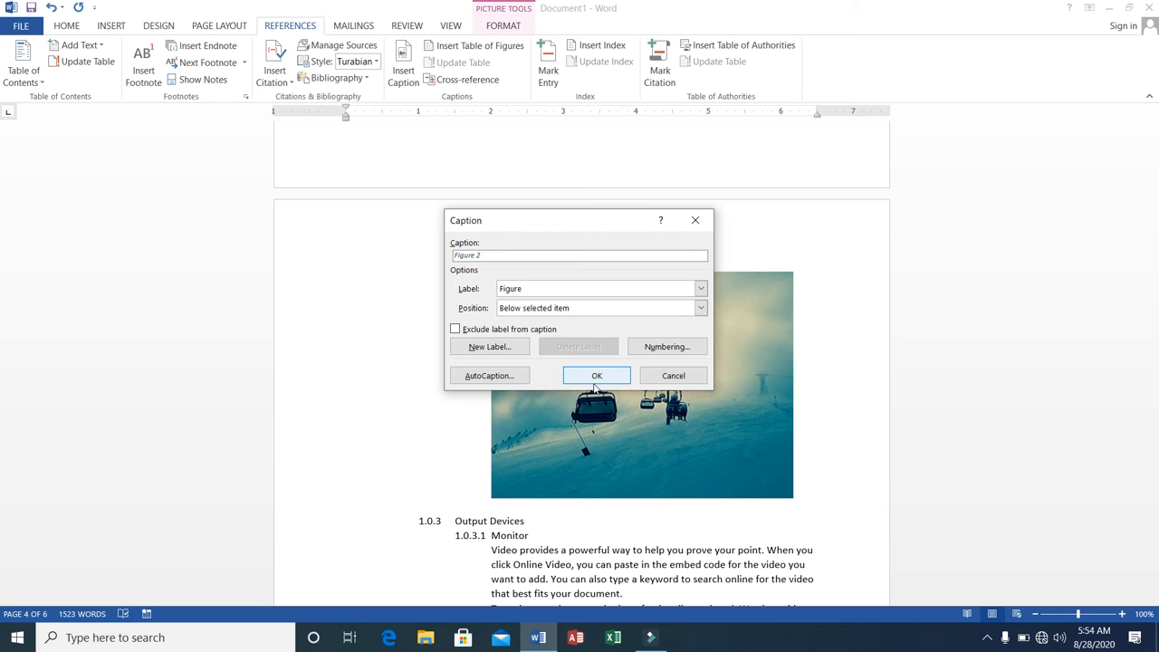
click(593, 378)
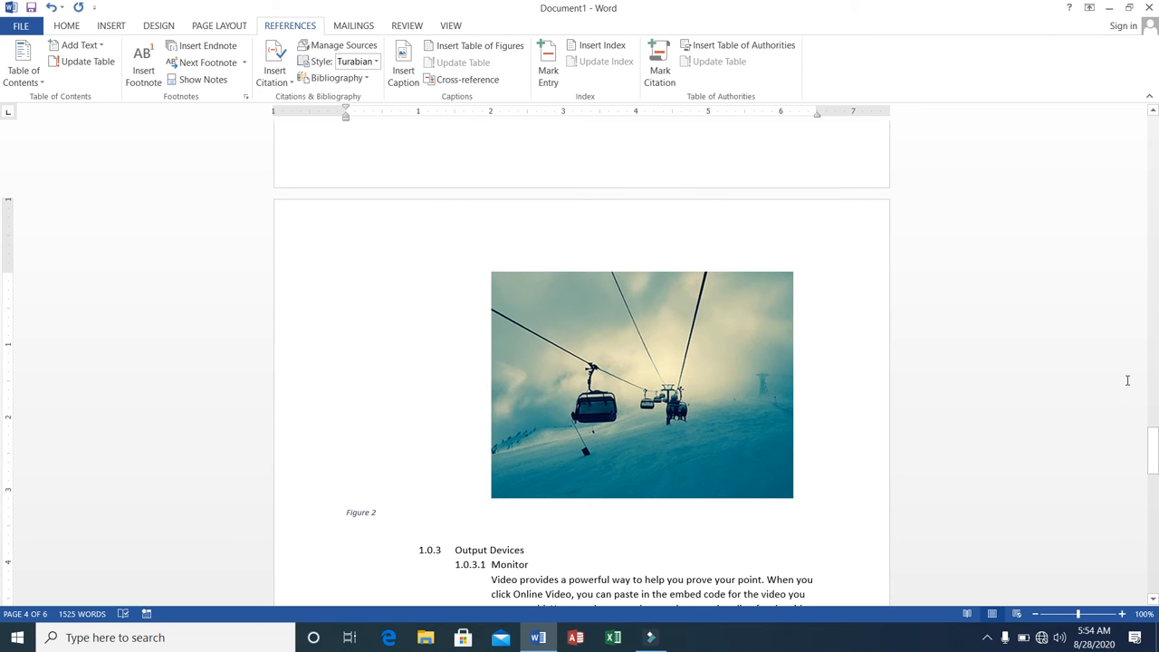
Insert a table of figures below the table of contents, with the From template format, Figure caption label and right-aligned page numbers.
drag(1152, 452, 1141, 135)
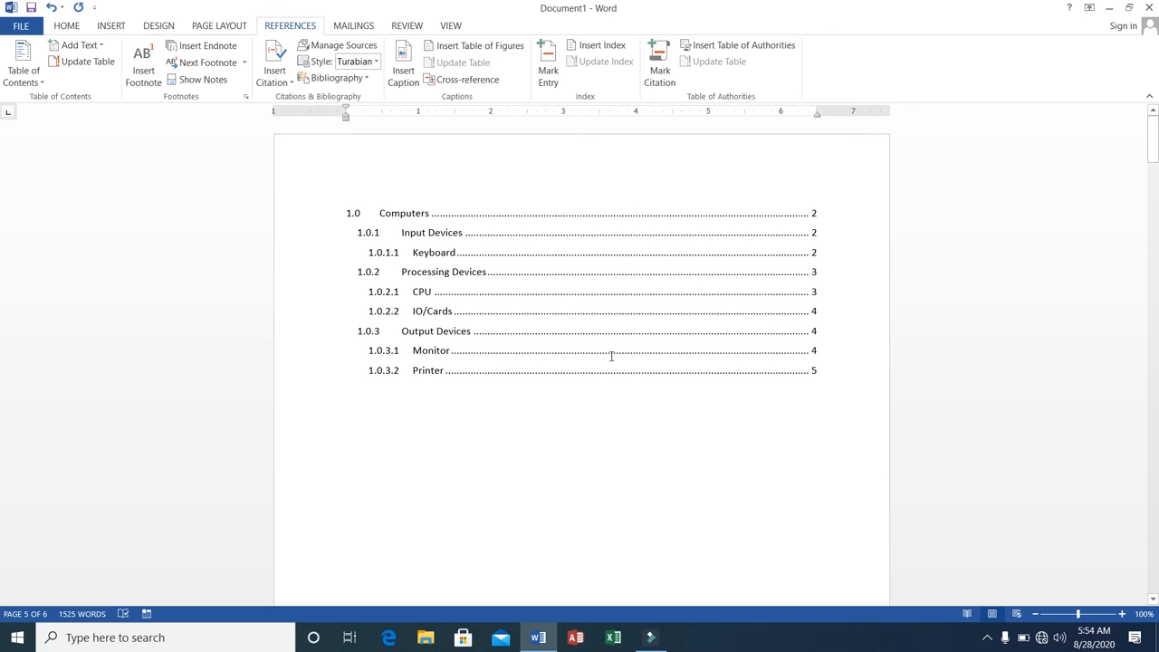
click(377, 407)
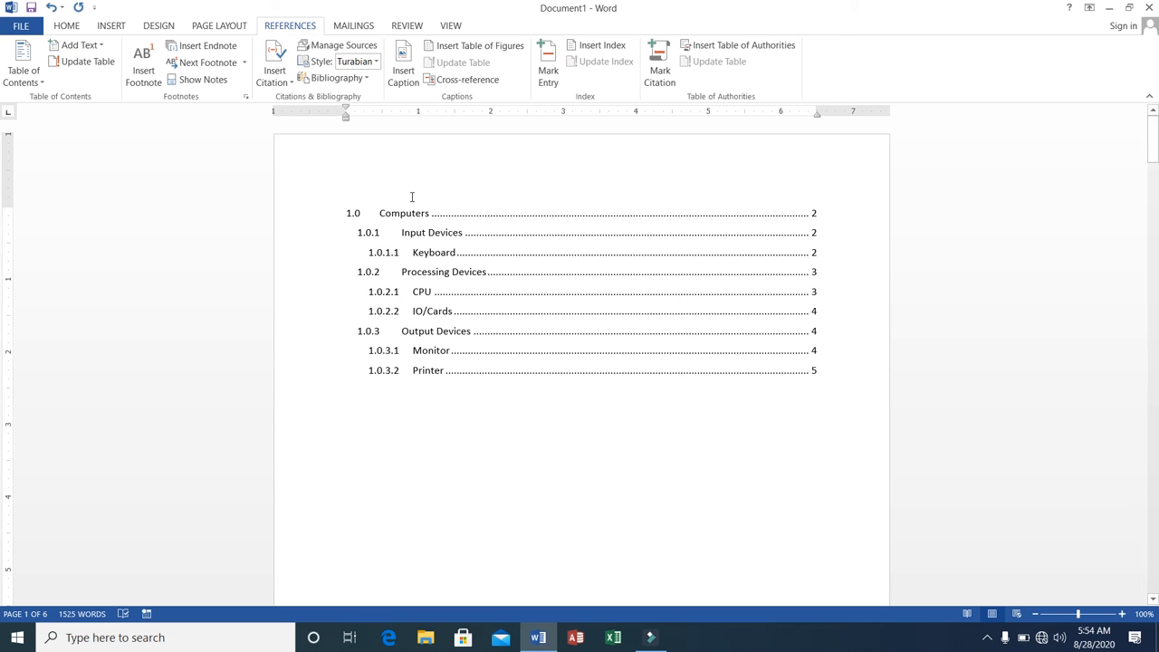
click(455, 49)
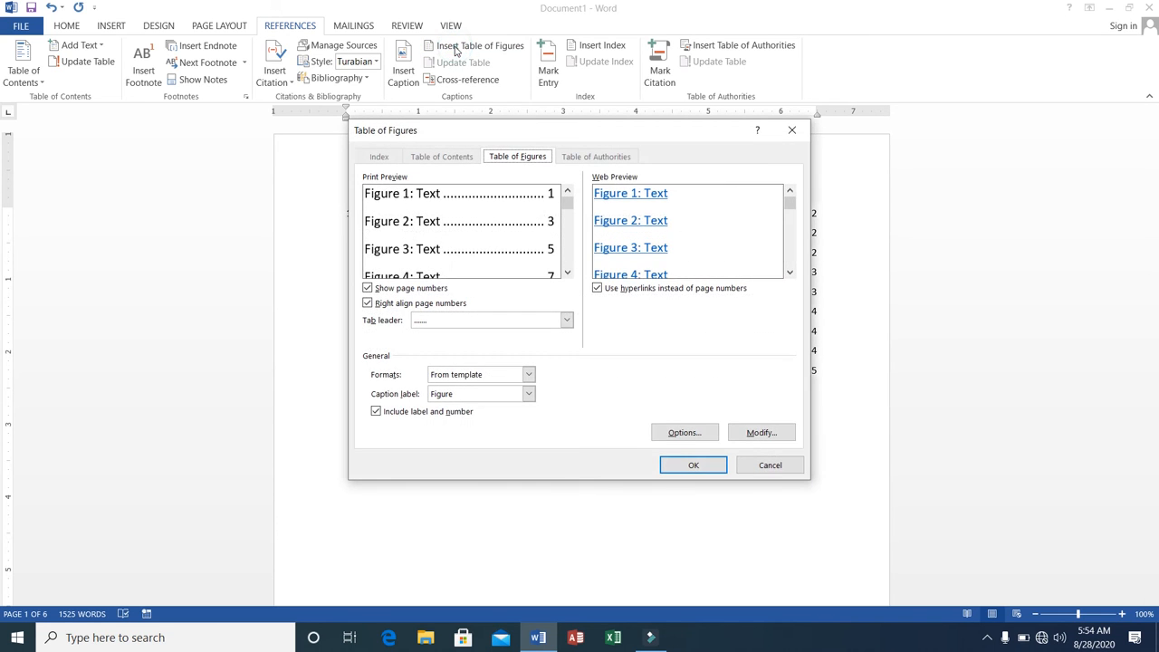
click(692, 465)
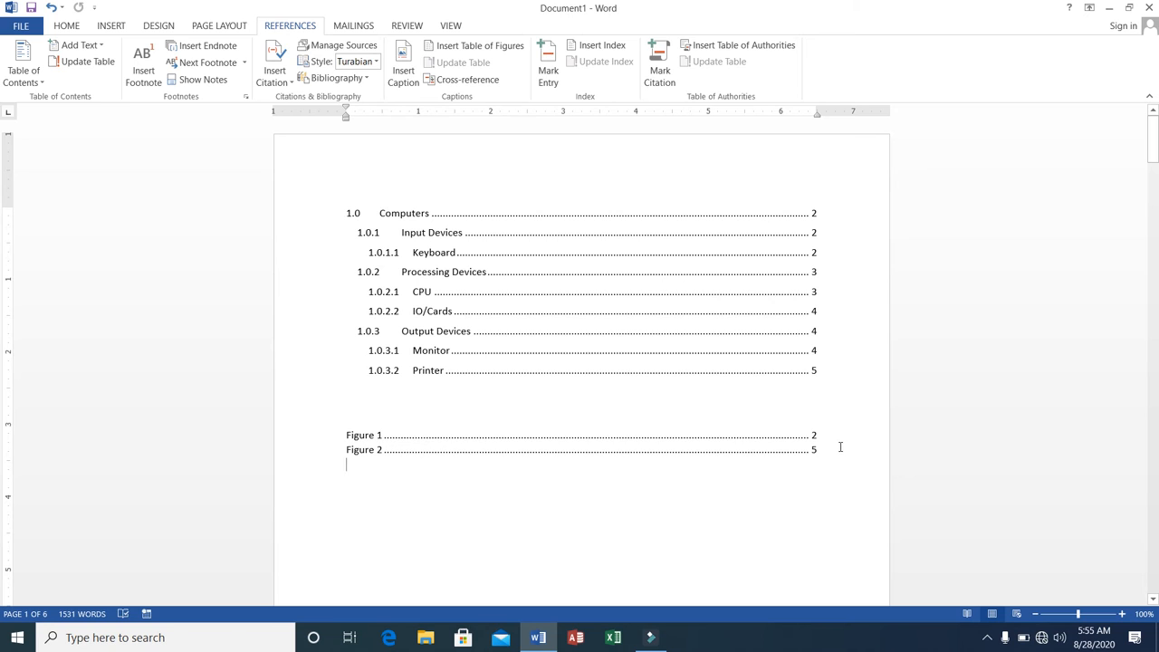
Follow the Figure 1 entry in the table of figures to its caption, and return to the first page.
click(730, 433)
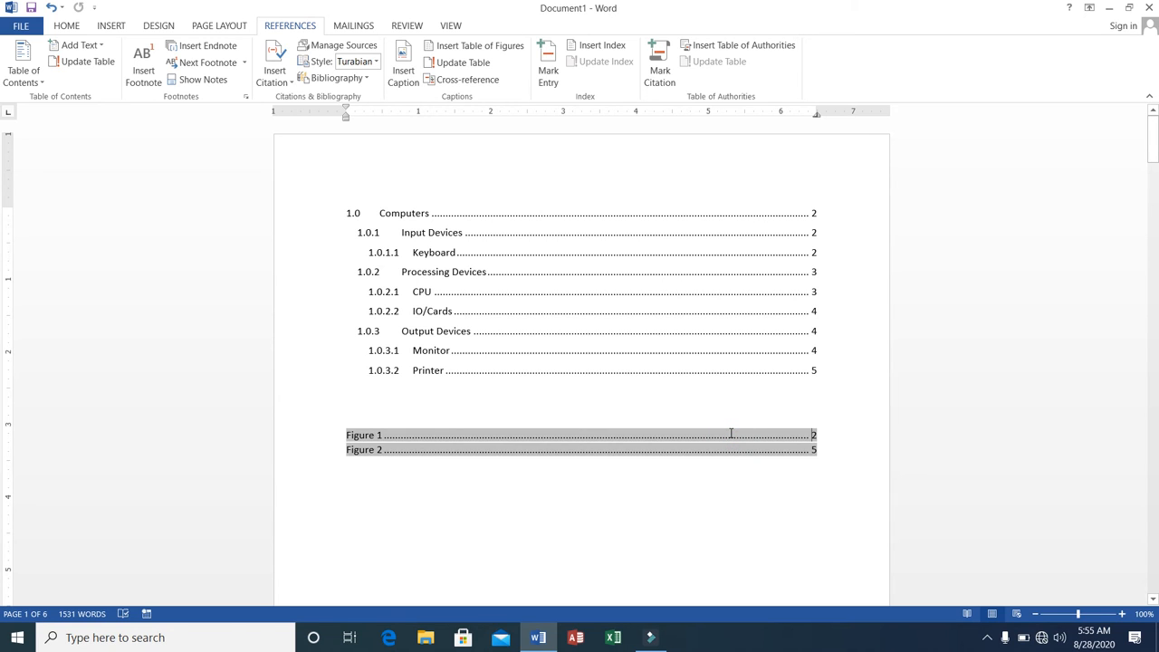
double_click(730, 433)
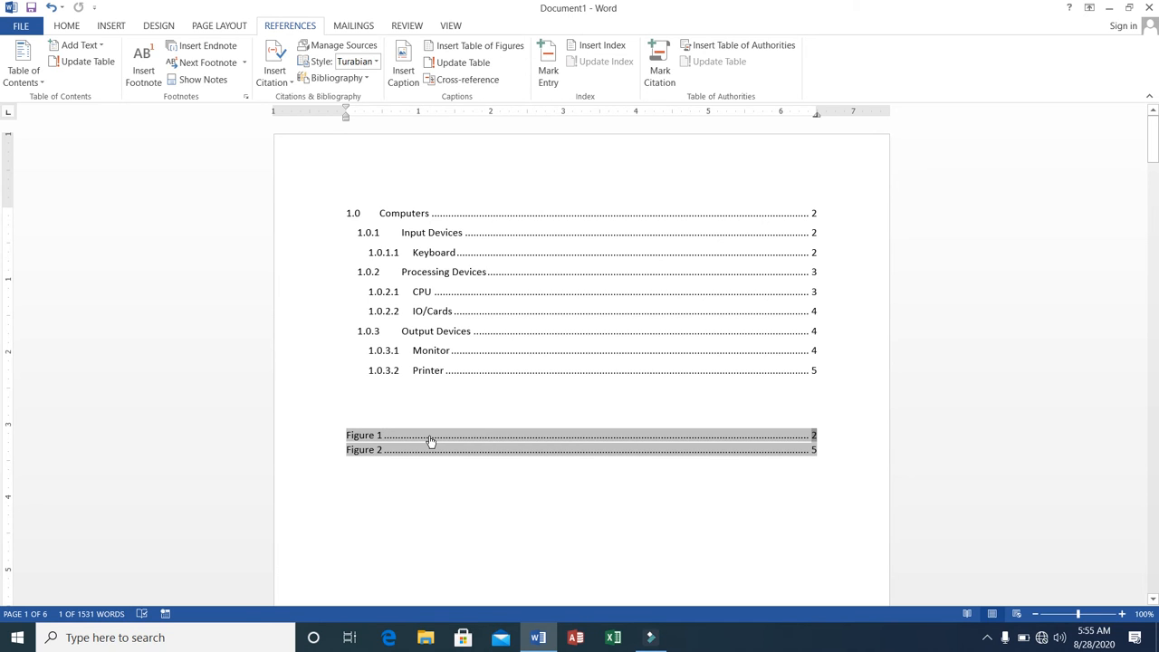
ctrl+click(430, 439)
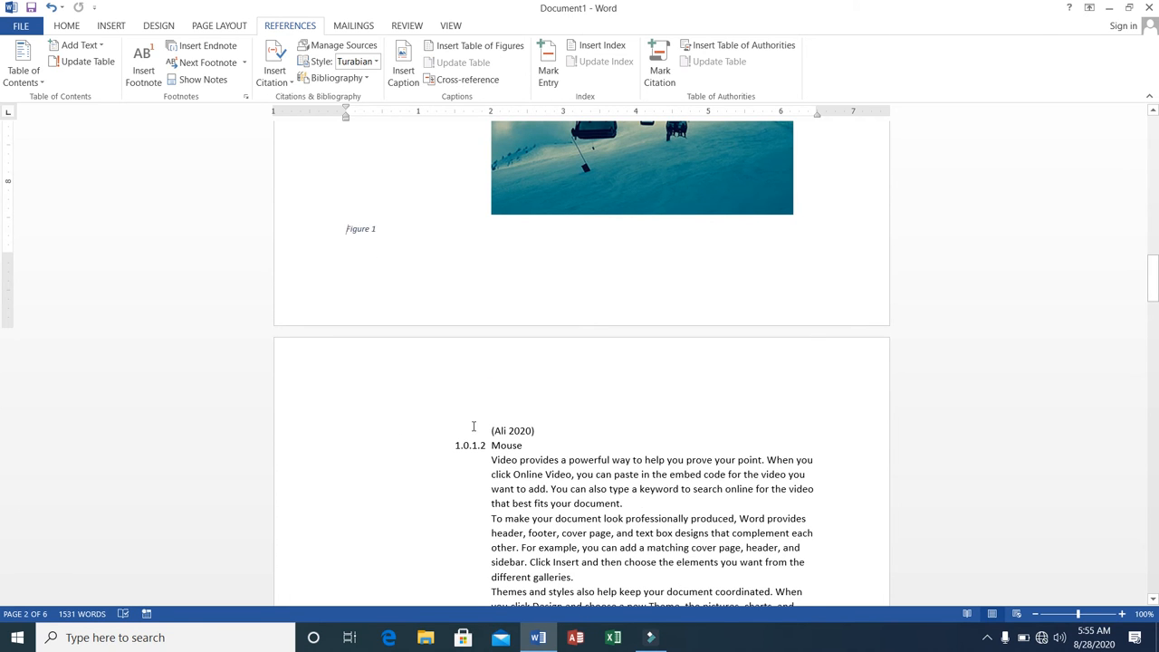
scroll(1153, 513, down, 15)
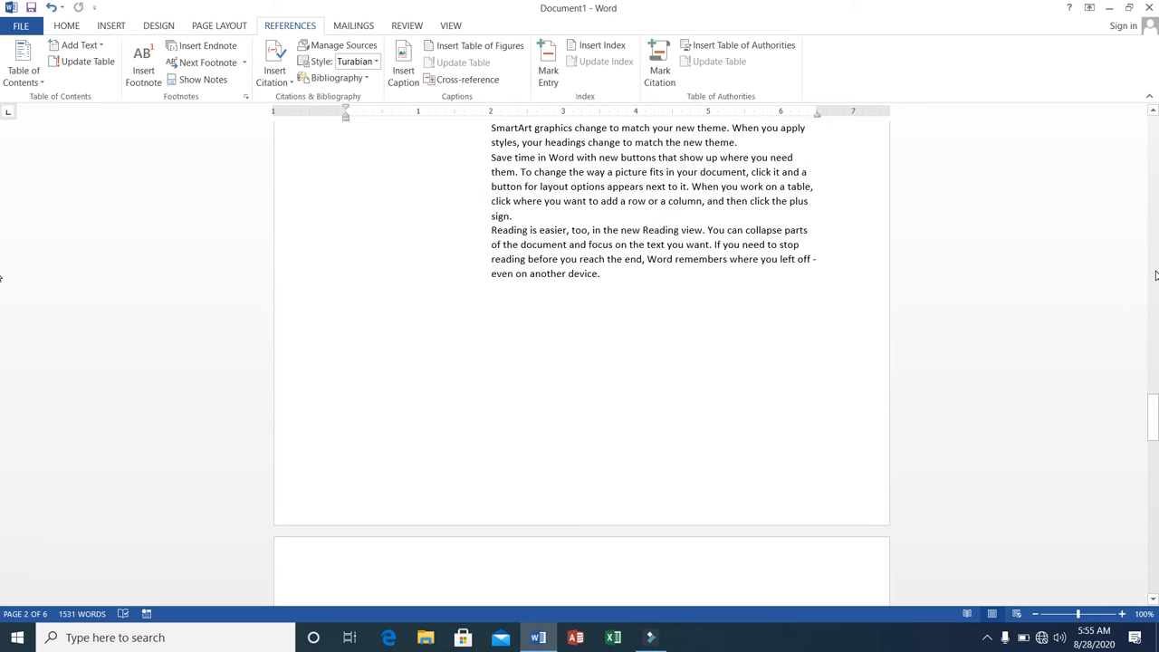
drag(1152, 421, 1122, 139)
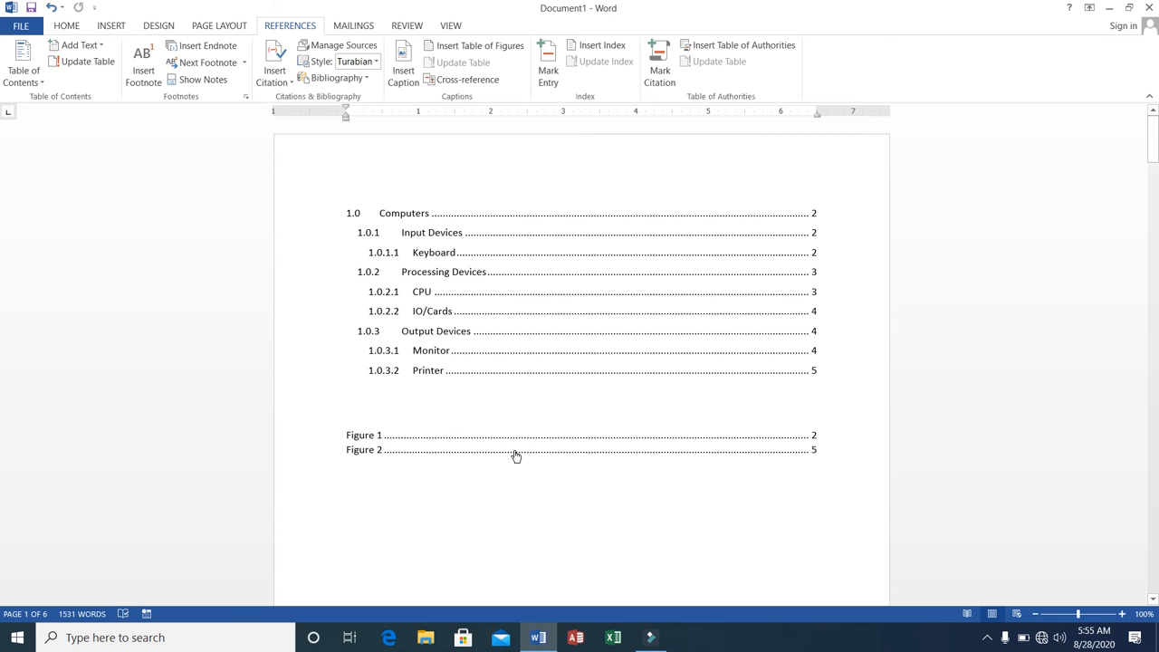
Follow the Figure 2 entry in the table of figures, and the 1.0.3.2 Printer entry in the table of contents.
ctrl+click(516, 451)
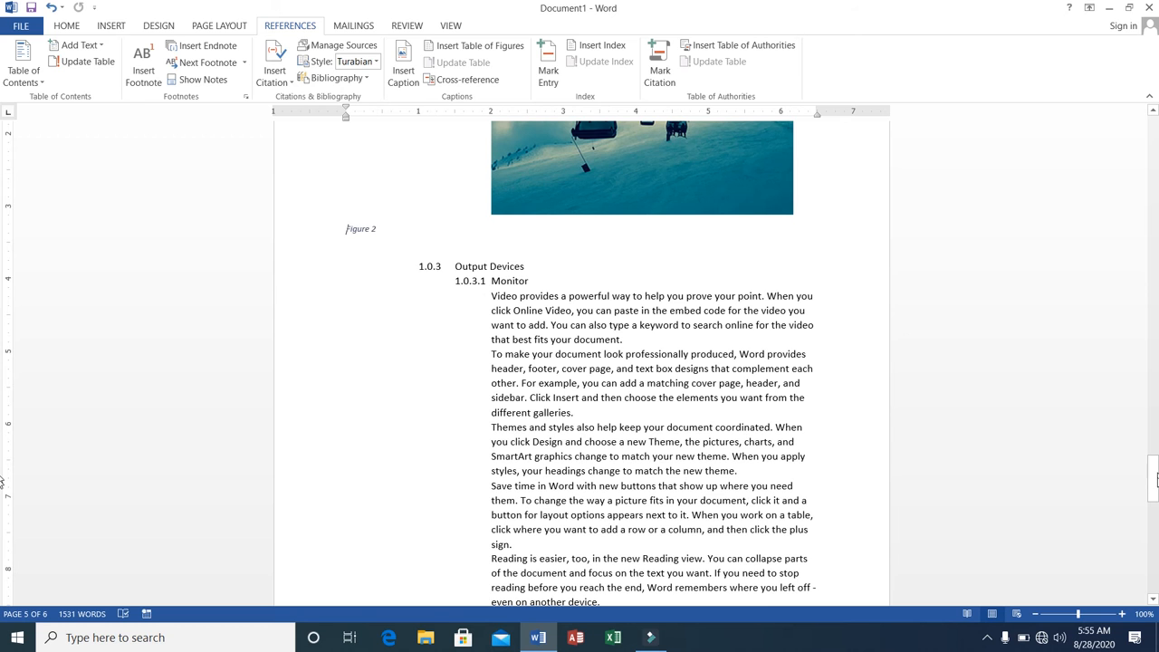
drag(1153, 483, 1151, 136)
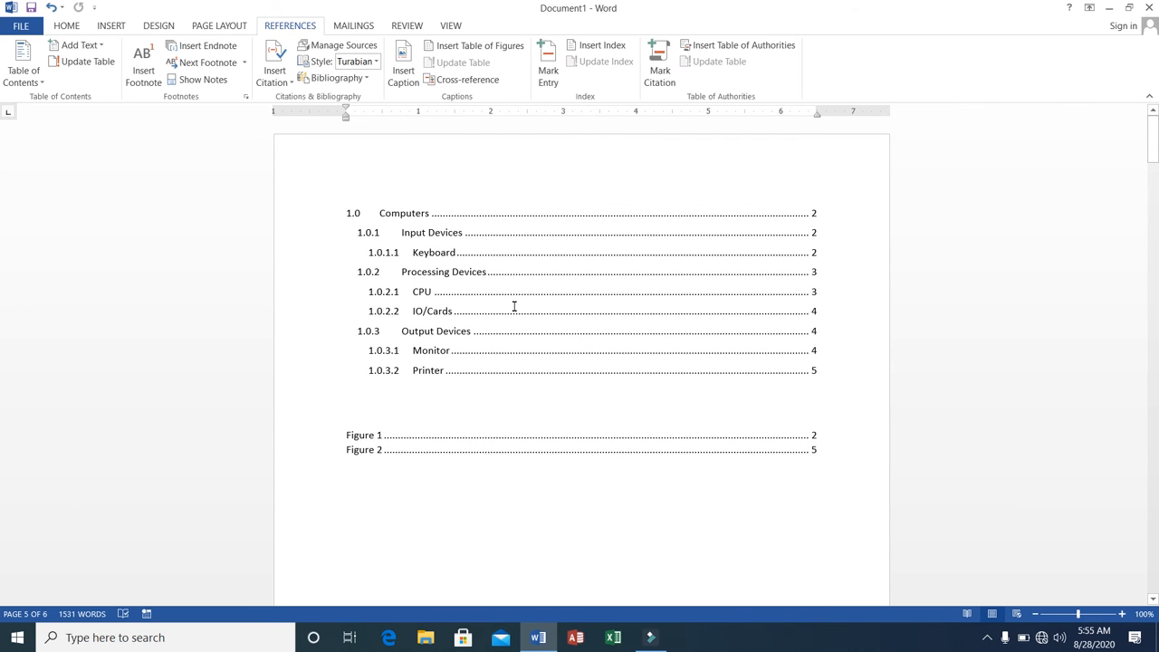
ctrl+click(460, 377)
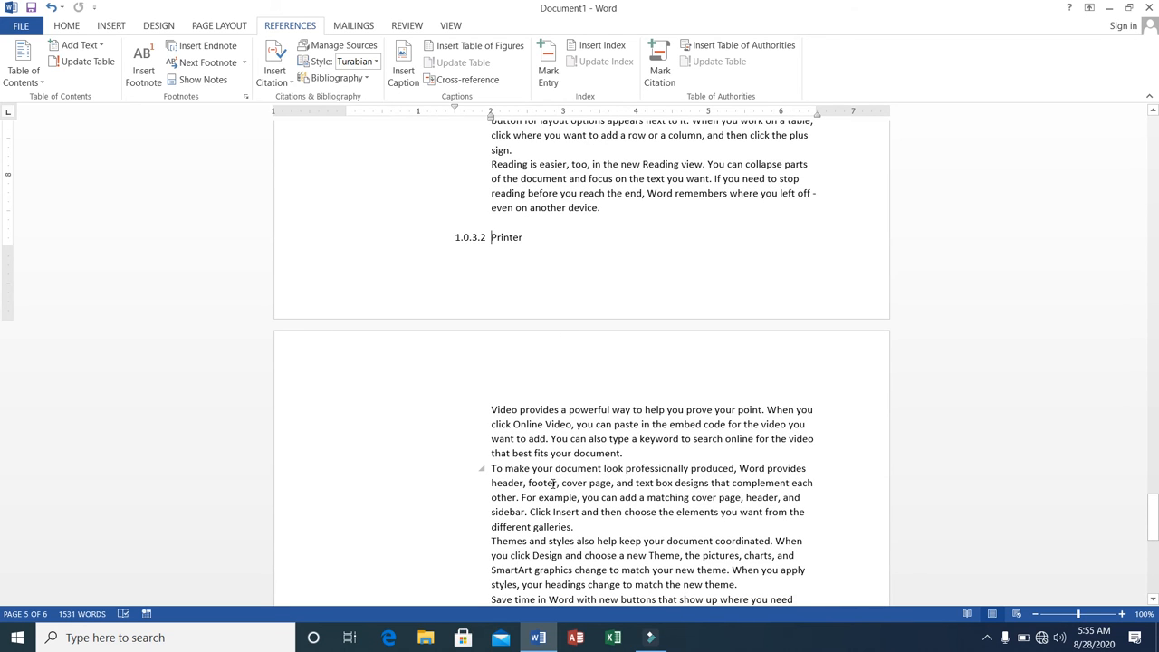
View the cross-reference options for numbered items without inserting a reference.
click(468, 81)
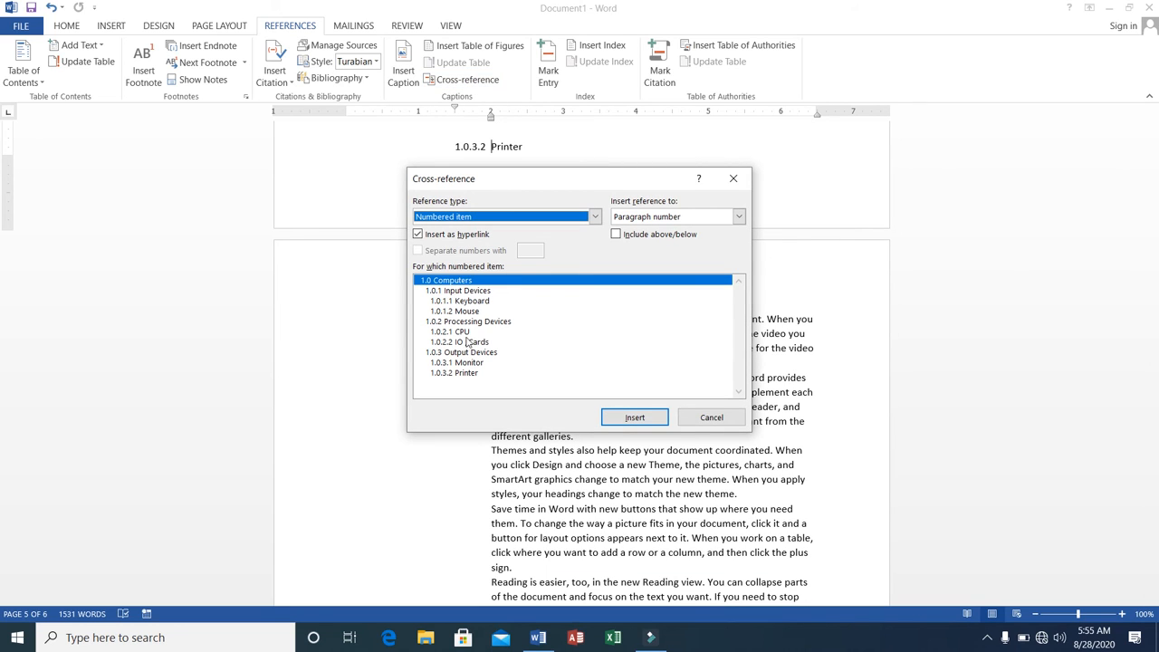
click(706, 417)
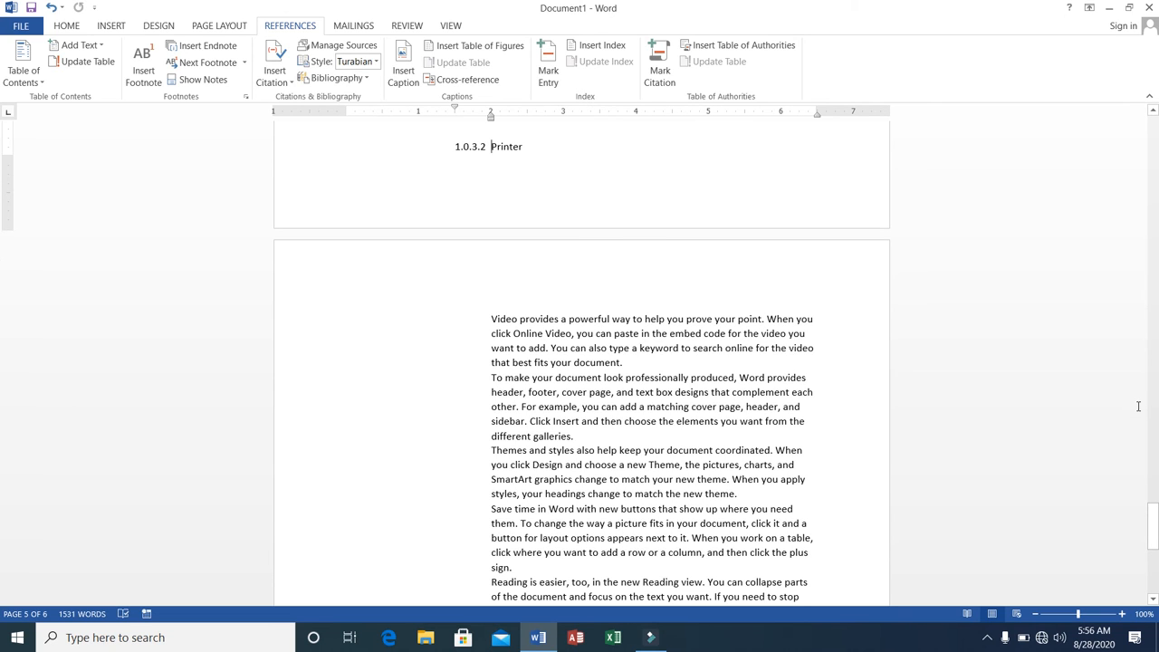
Mark the word "powerful" in the first paragraph under 1.0.1.1 Keyboard as an index entry for the current page.
drag(1155, 523, 1127, 217)
click(570, 197)
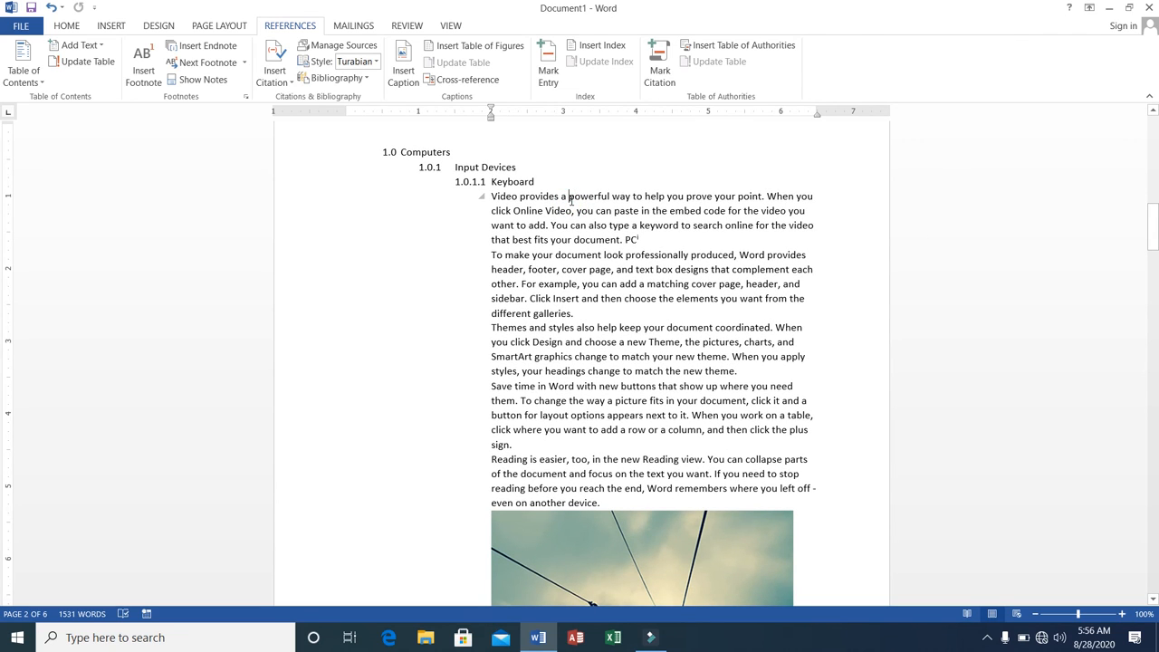
double_click(570, 198)
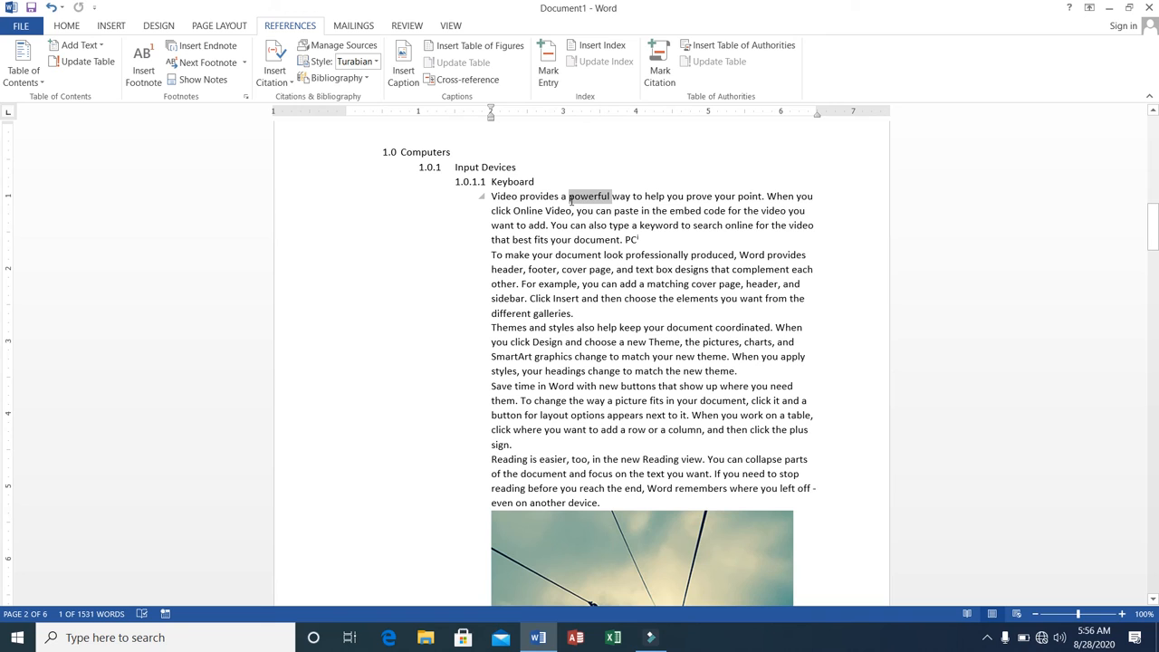
click(549, 74)
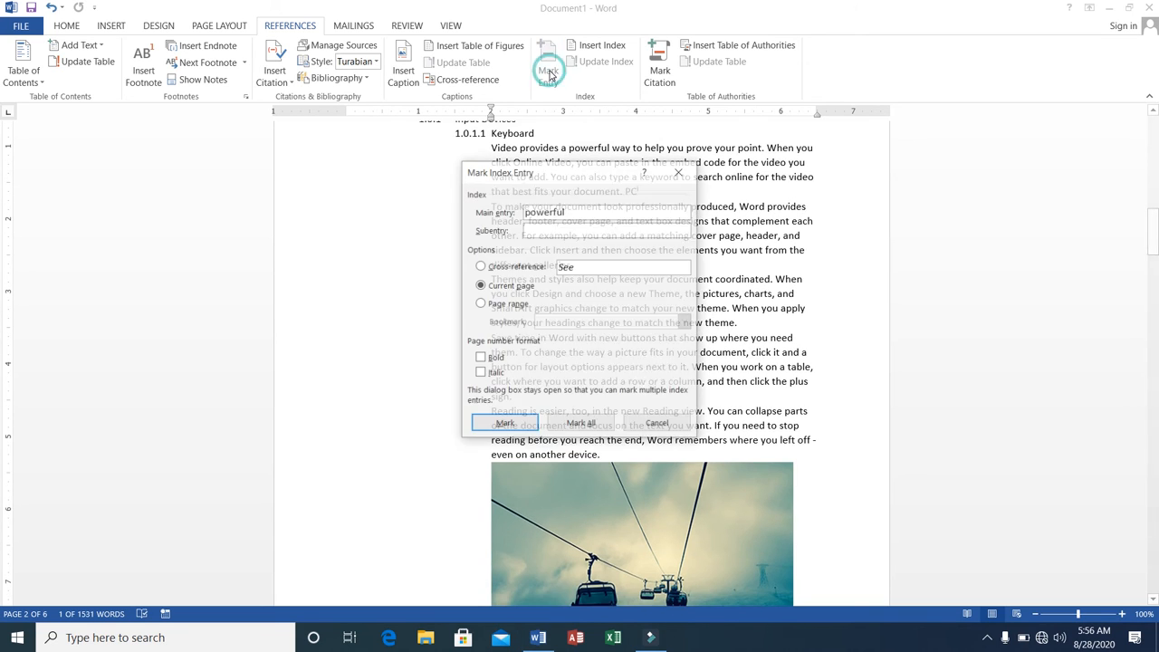
click(517, 424)
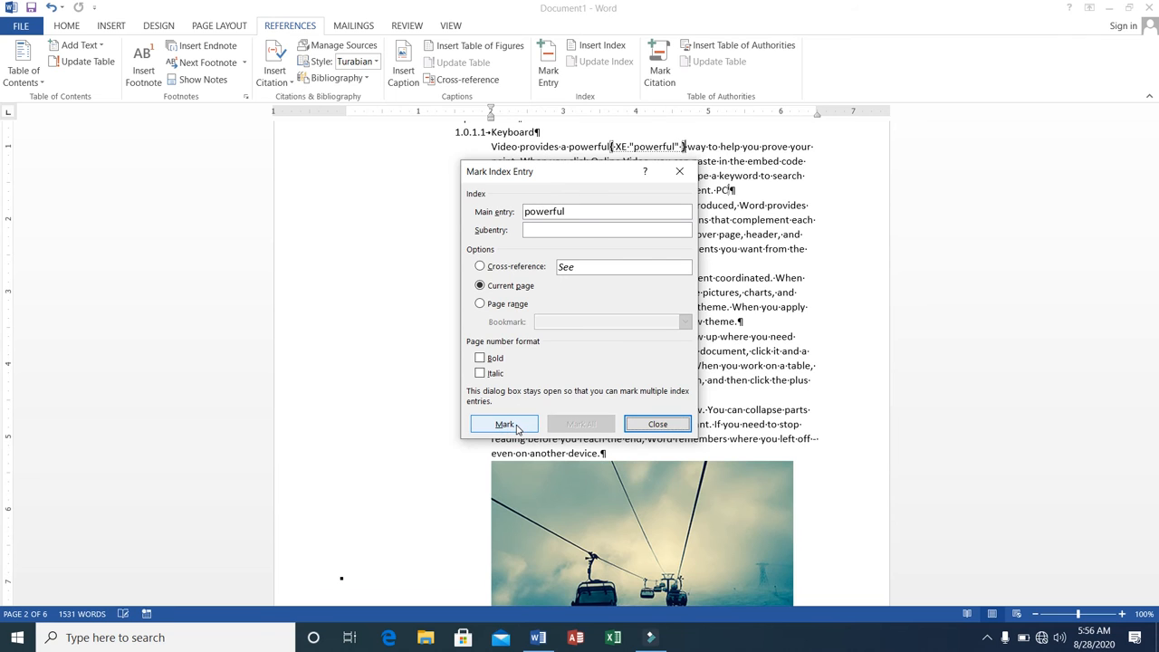
click(651, 426)
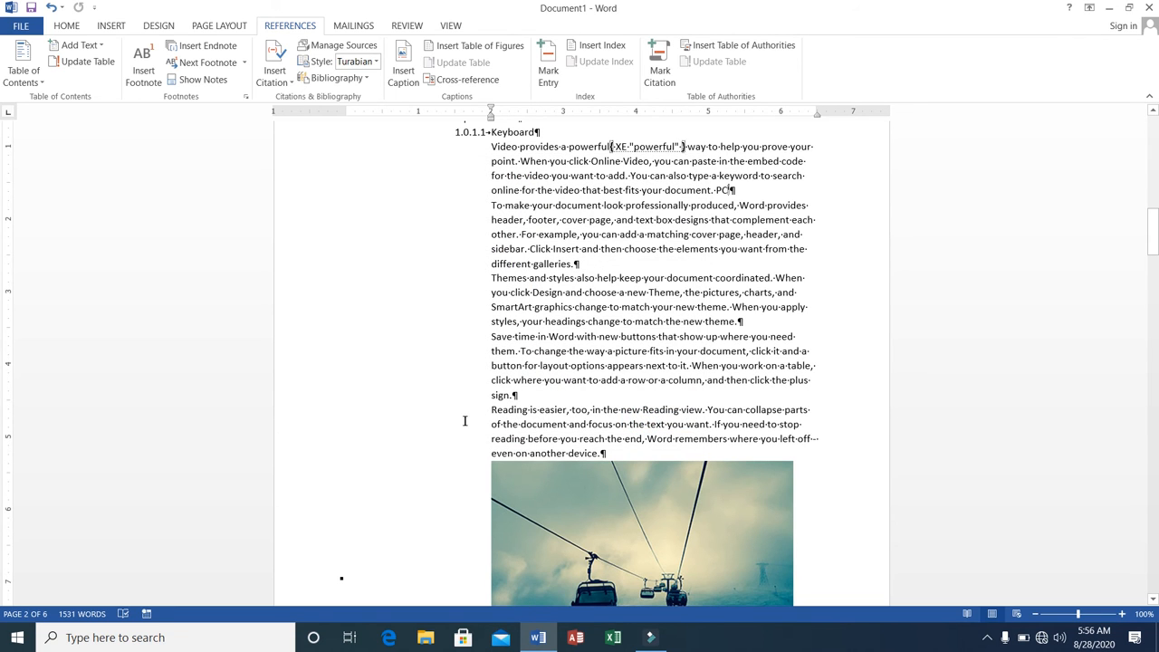
Mark the word "remembers" in the last paragraph above the page 2 picture as an index entry.
click(676, 439)
drag(675, 439, 728, 439)
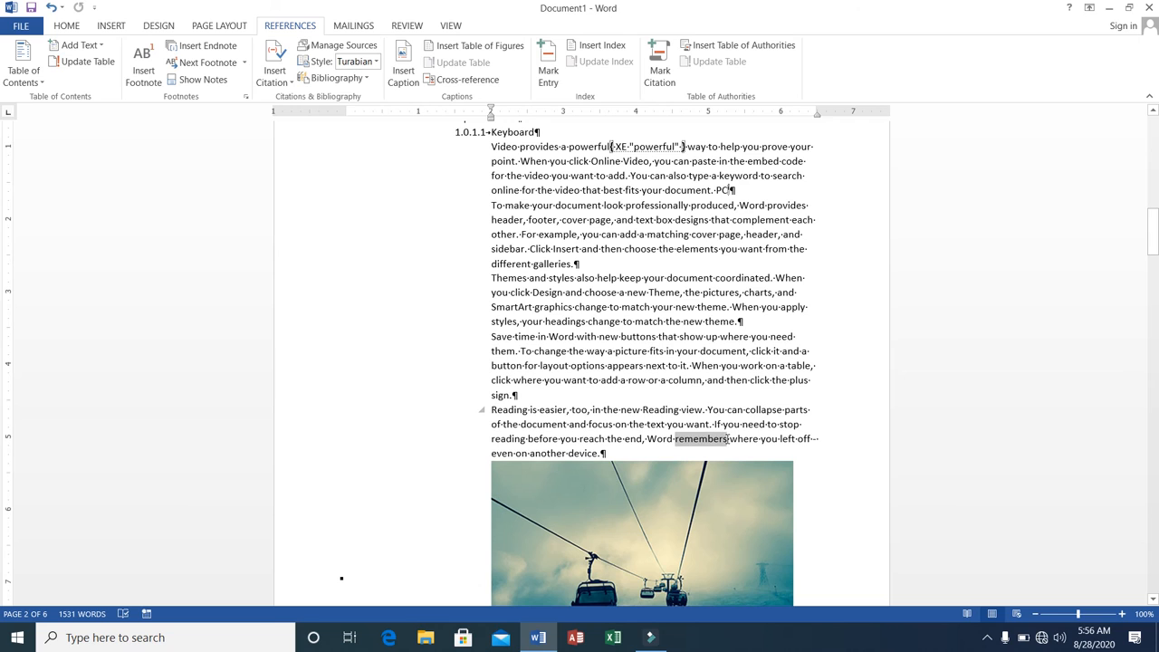
click(541, 76)
click(506, 433)
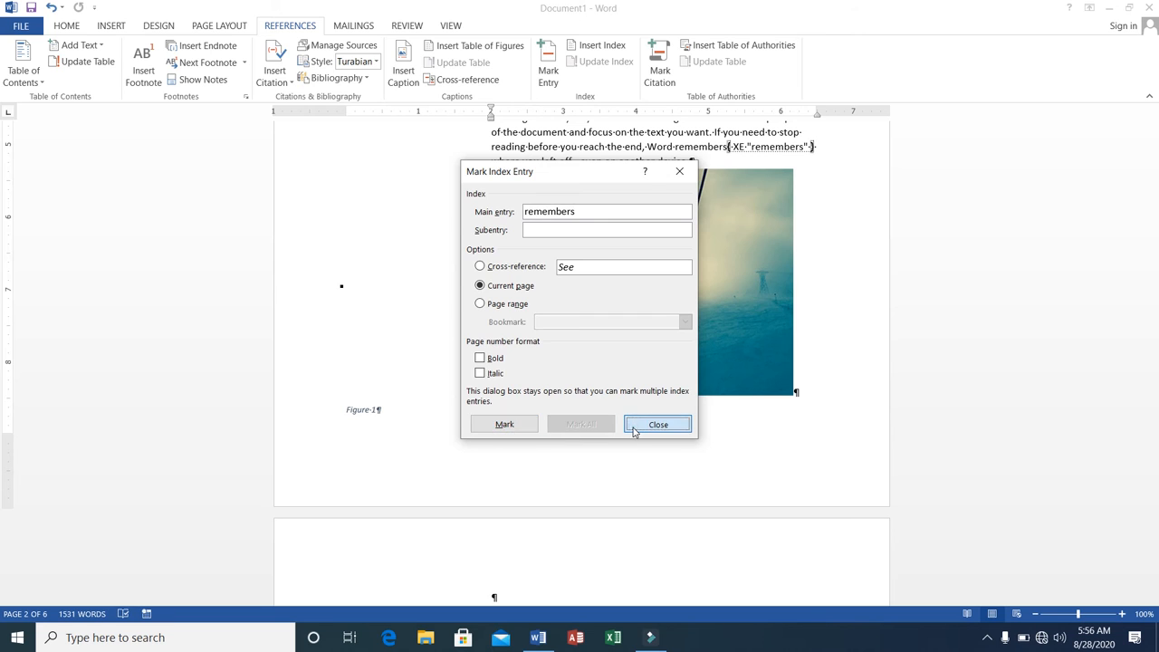
click(635, 431)
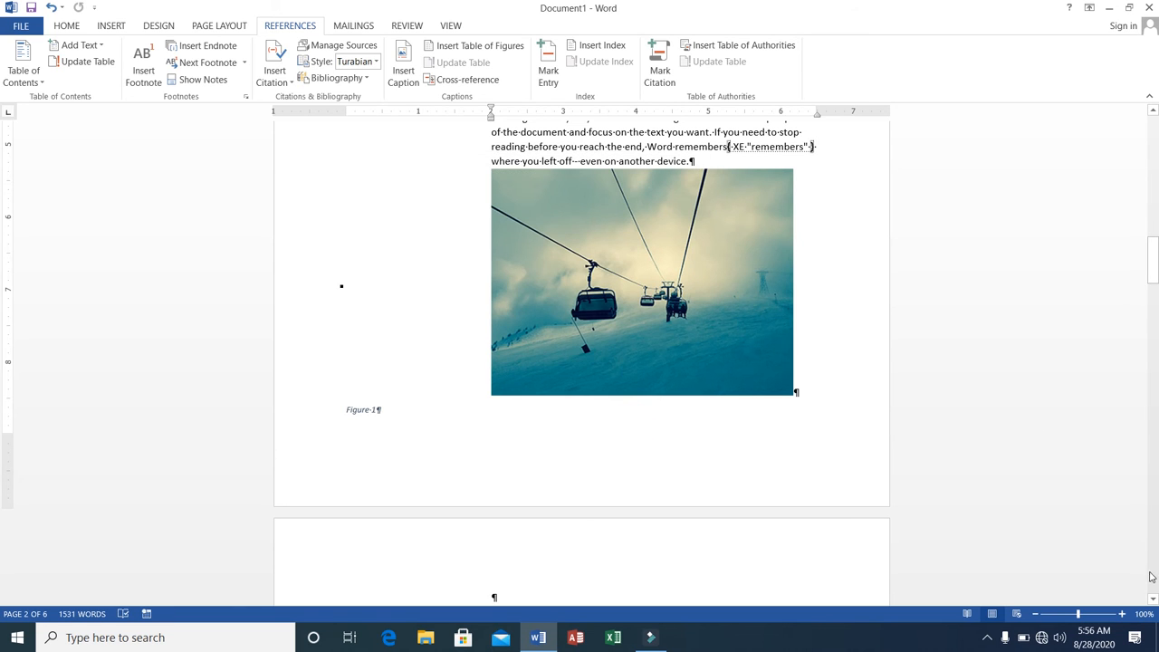
Mark the word "Reading" before "view" in the last paragraph above 1.0.2 Processing Devices as an index entry.
drag(1148, 263, 1152, 324)
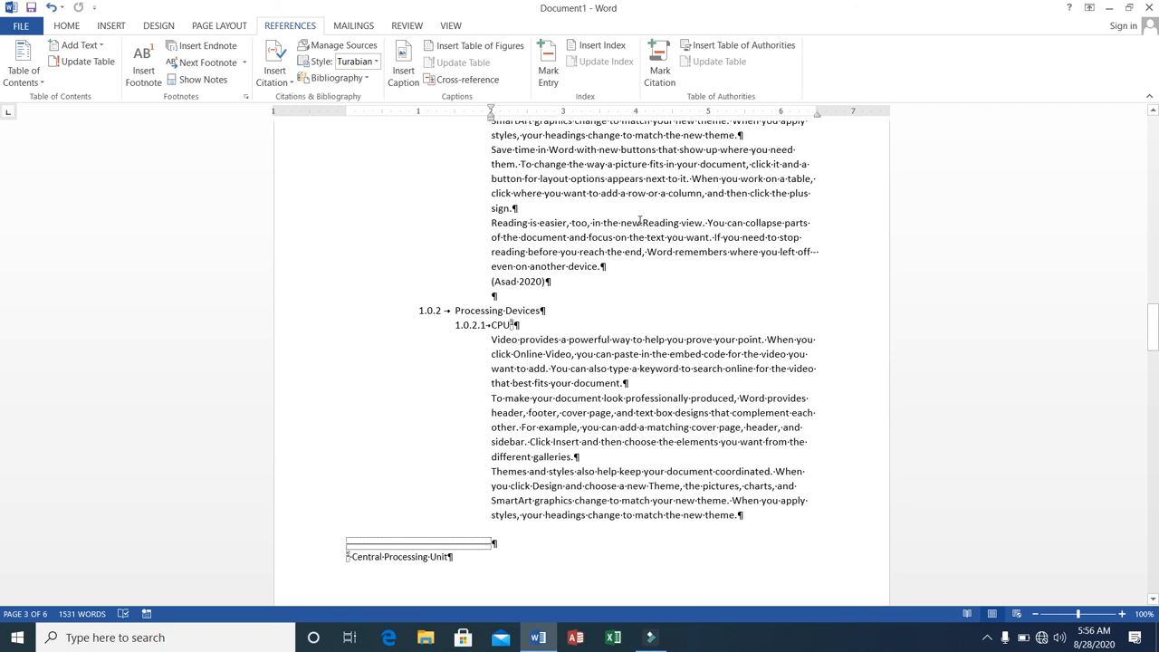
drag(642, 222, 680, 223)
click(541, 70)
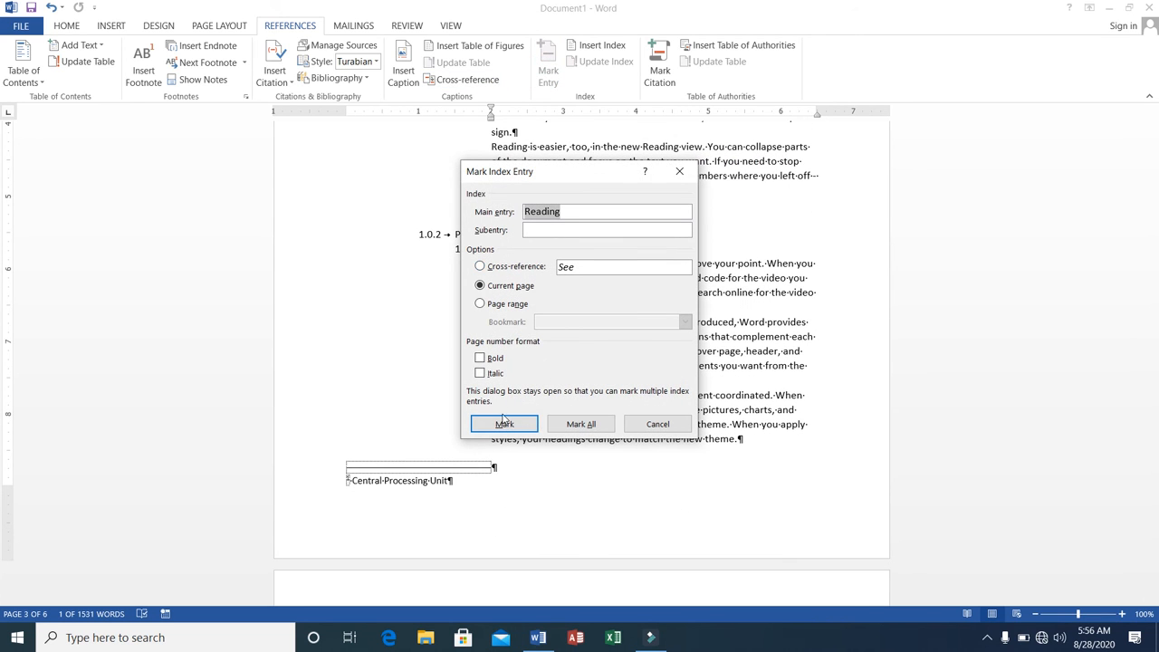
click(505, 423)
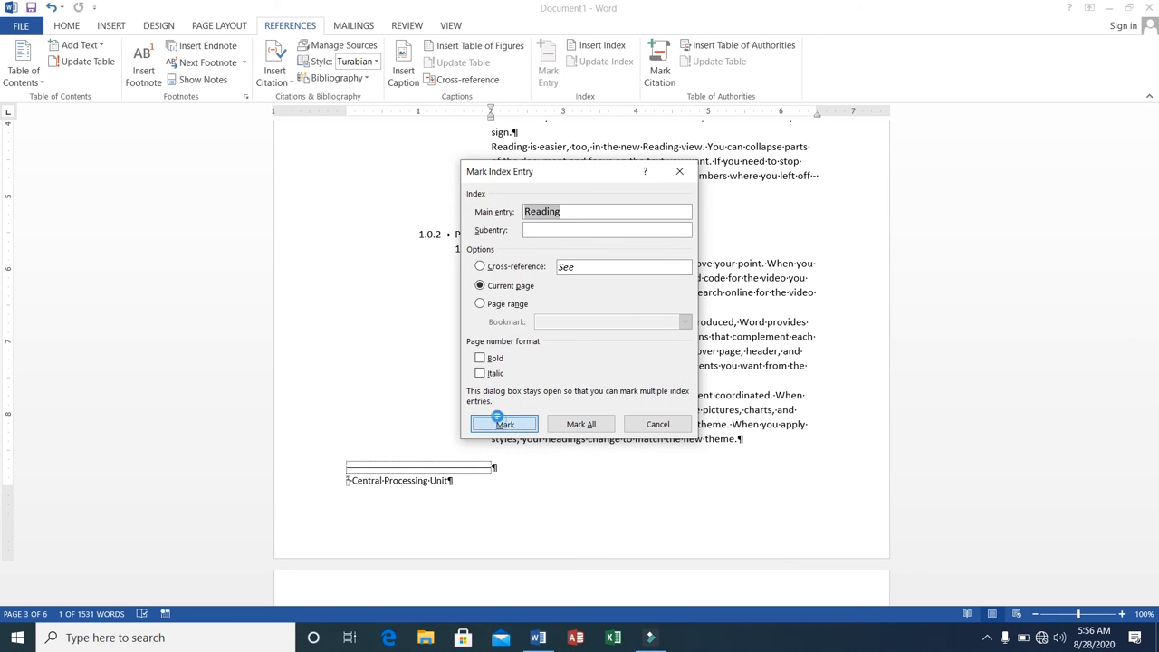
click(638, 429)
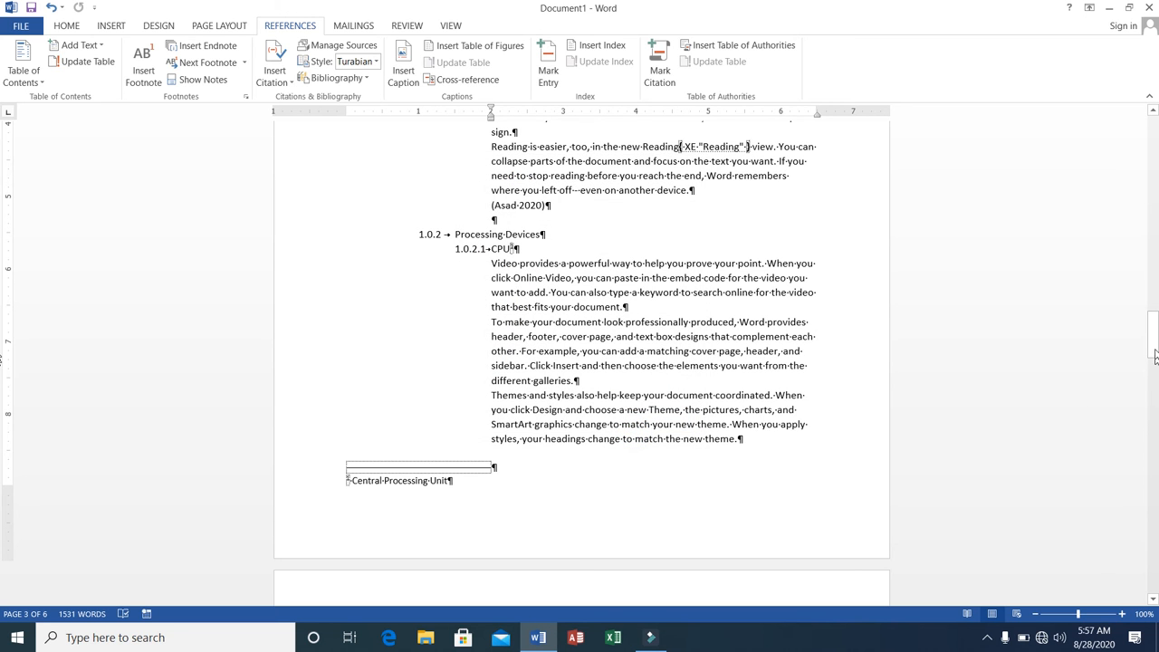
Mark the word "device" at the end of the last paragraph on page 4 as an index entry.
drag(1154, 342, 1154, 415)
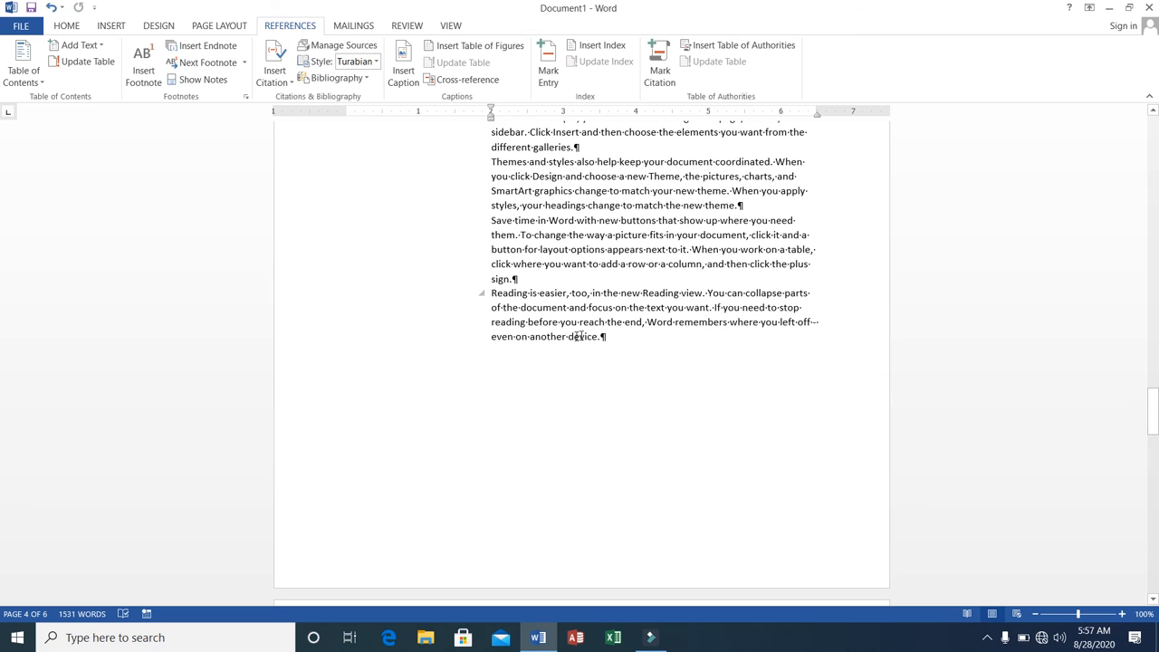
double_click(570, 335)
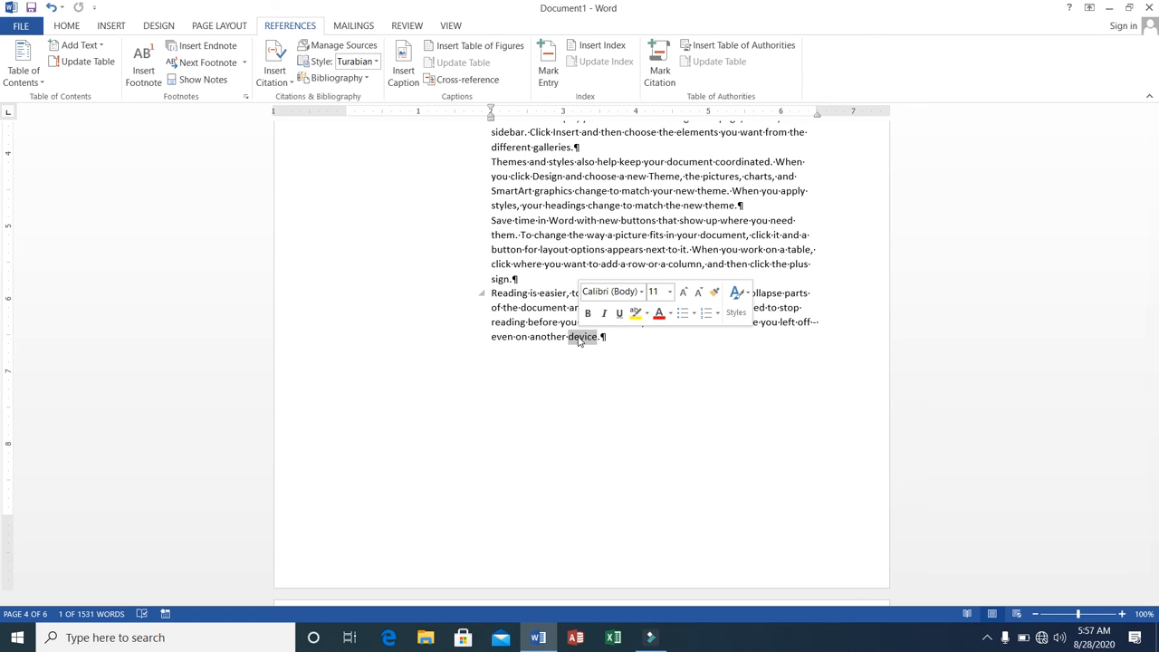
click(555, 73)
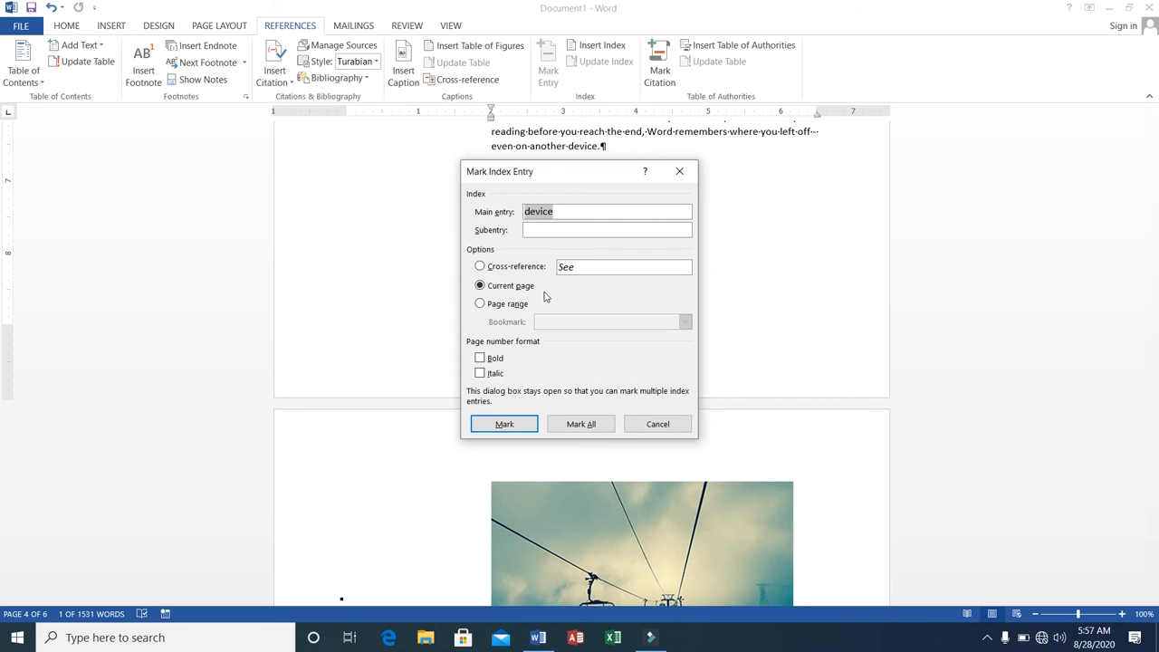
click(504, 425)
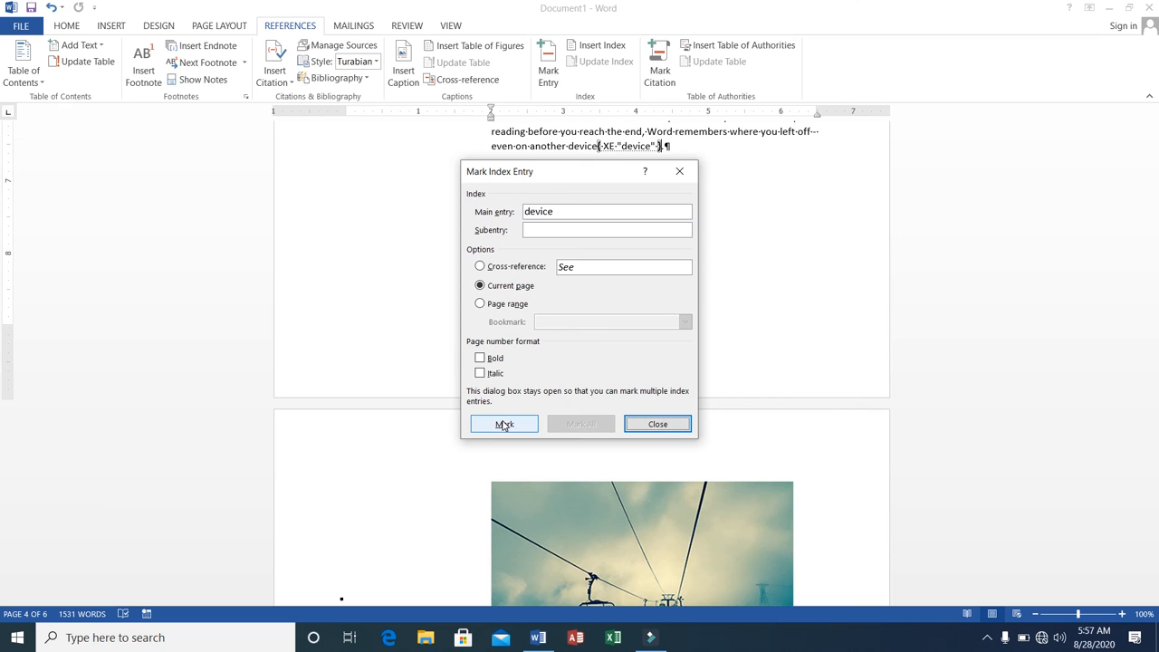
click(649, 423)
Add blank lines at the bibliography's end and below it, and insert a two-column indented index there with the From template format.
drag(1154, 450, 1140, 592)
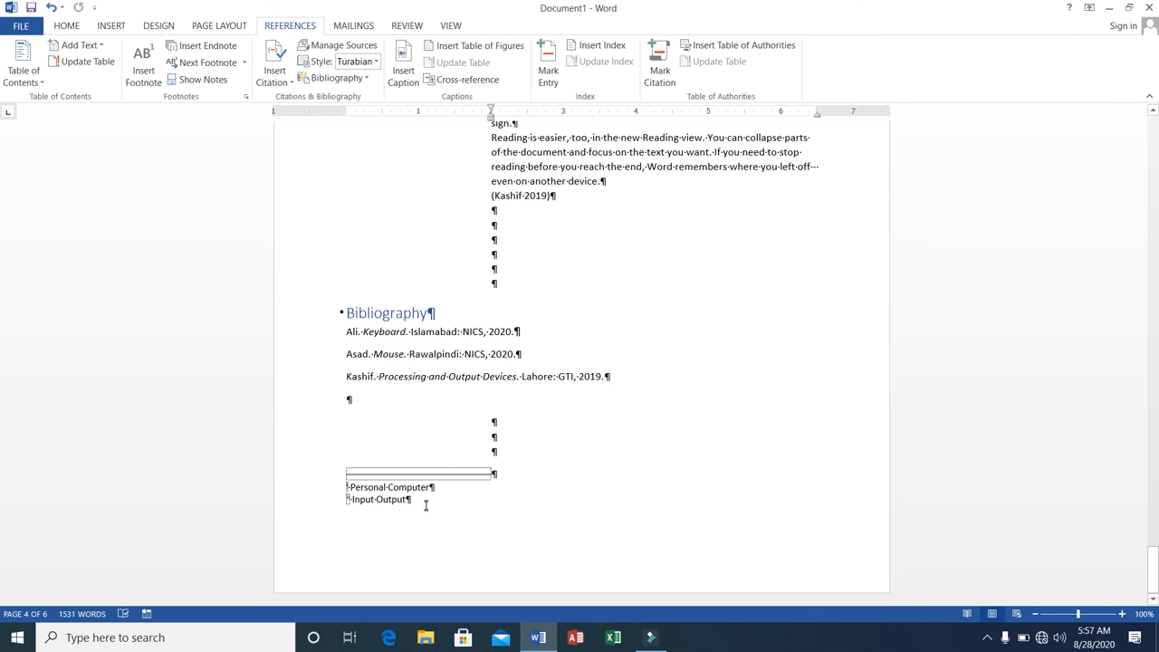
click(355, 402)
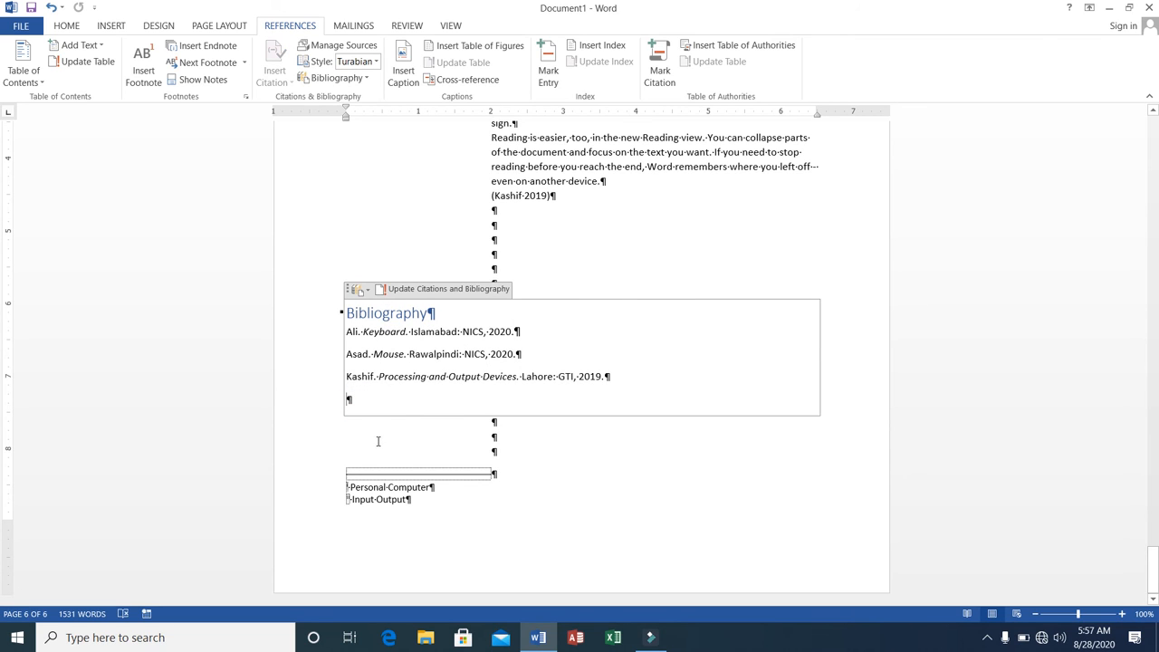
key(Return)
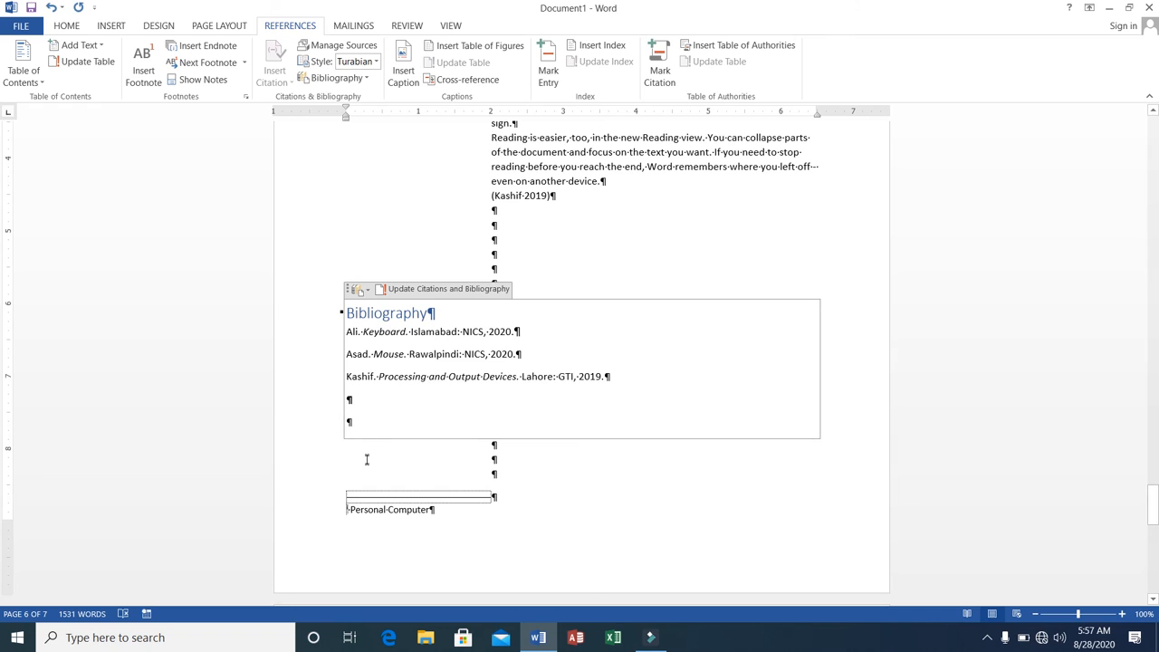
click(363, 454)
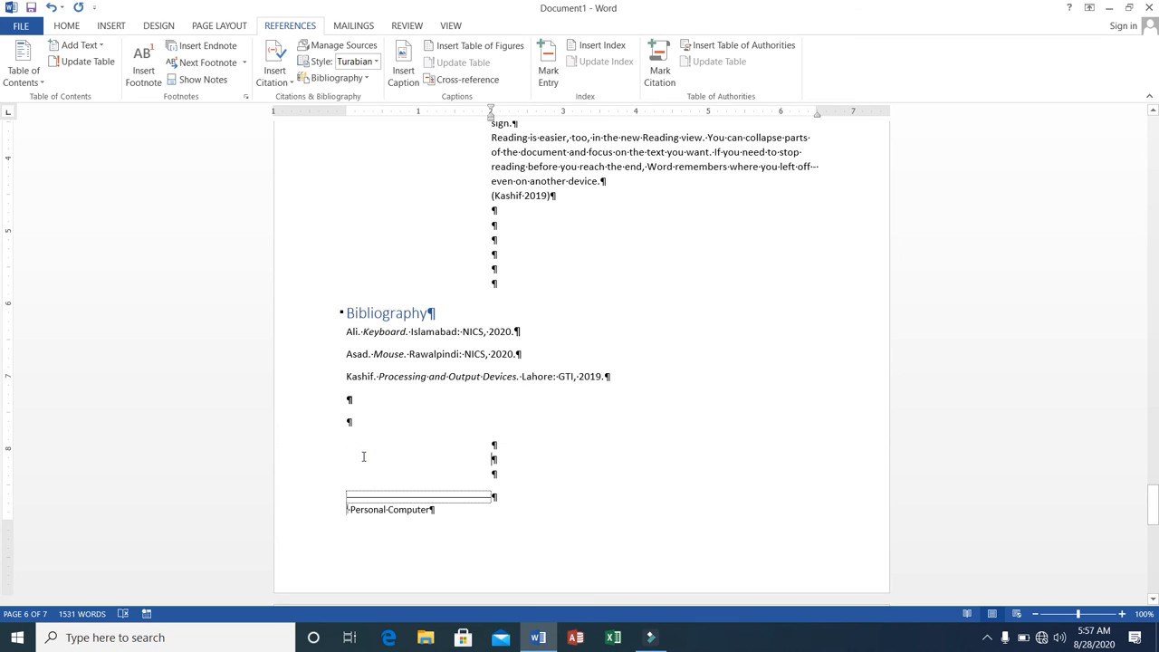
key(Return)
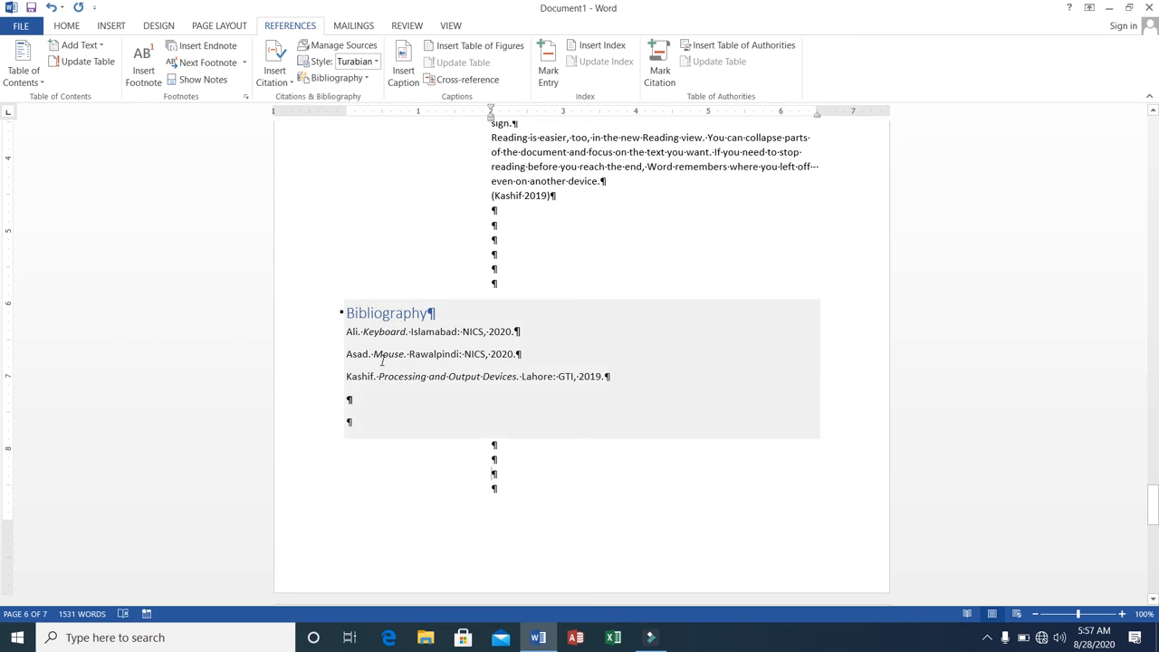
click(586, 53)
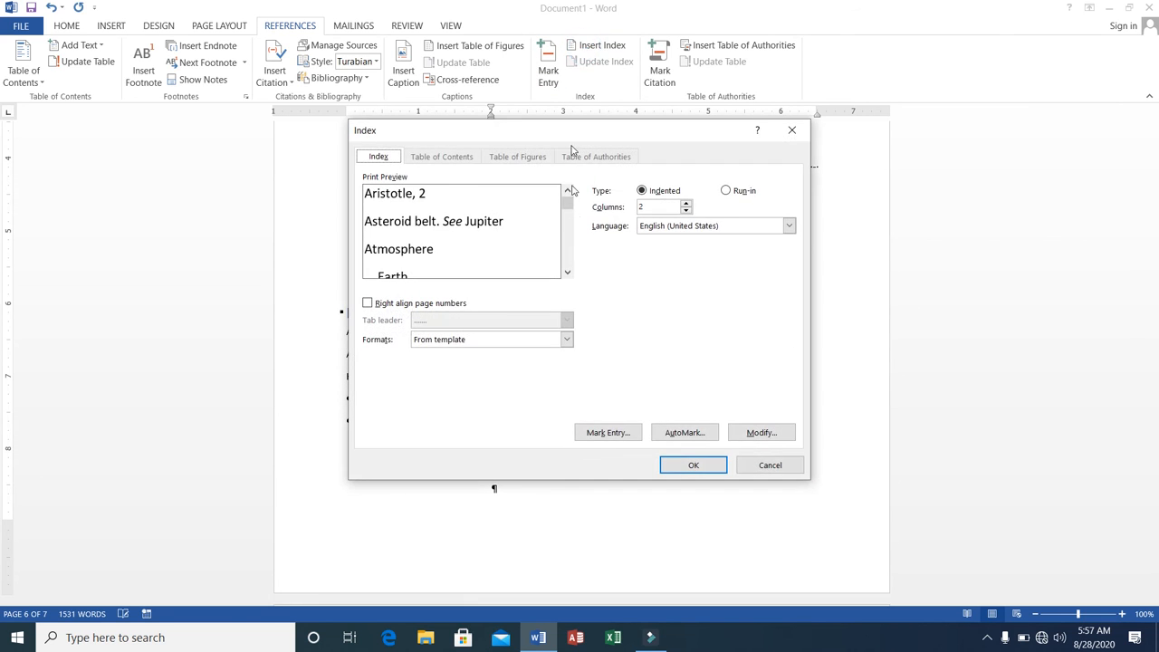
click(686, 468)
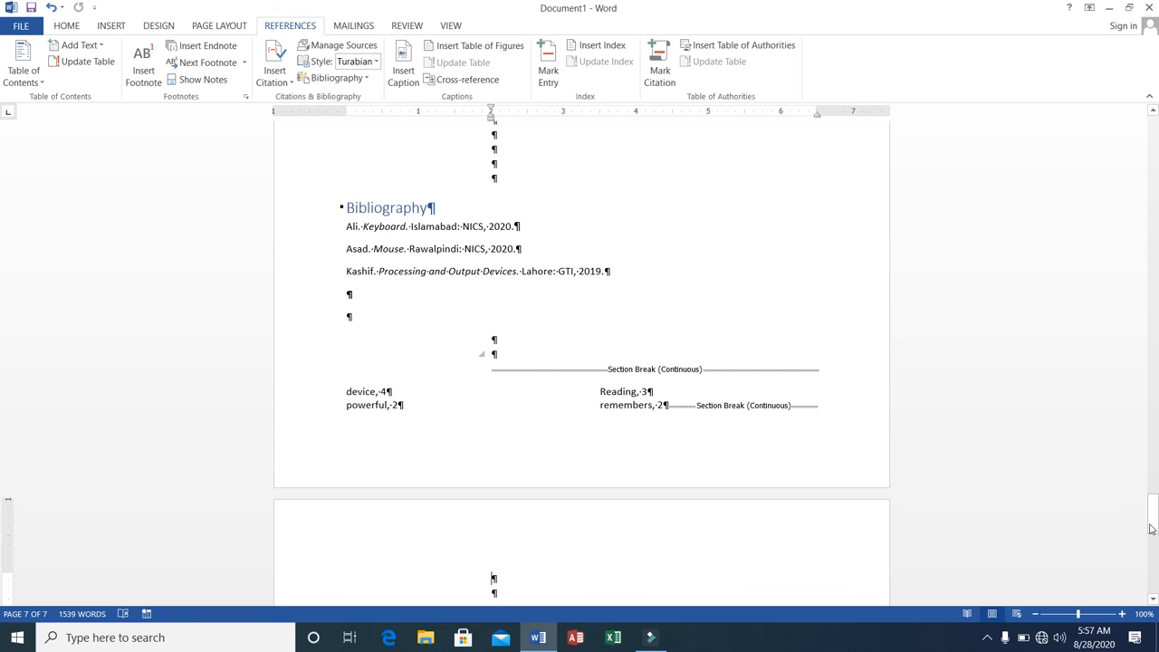
Mark the first two paragraphs under 1.0.1.1 Keyboard as a citation in the Cases category.
drag(1150, 523, 1111, 227)
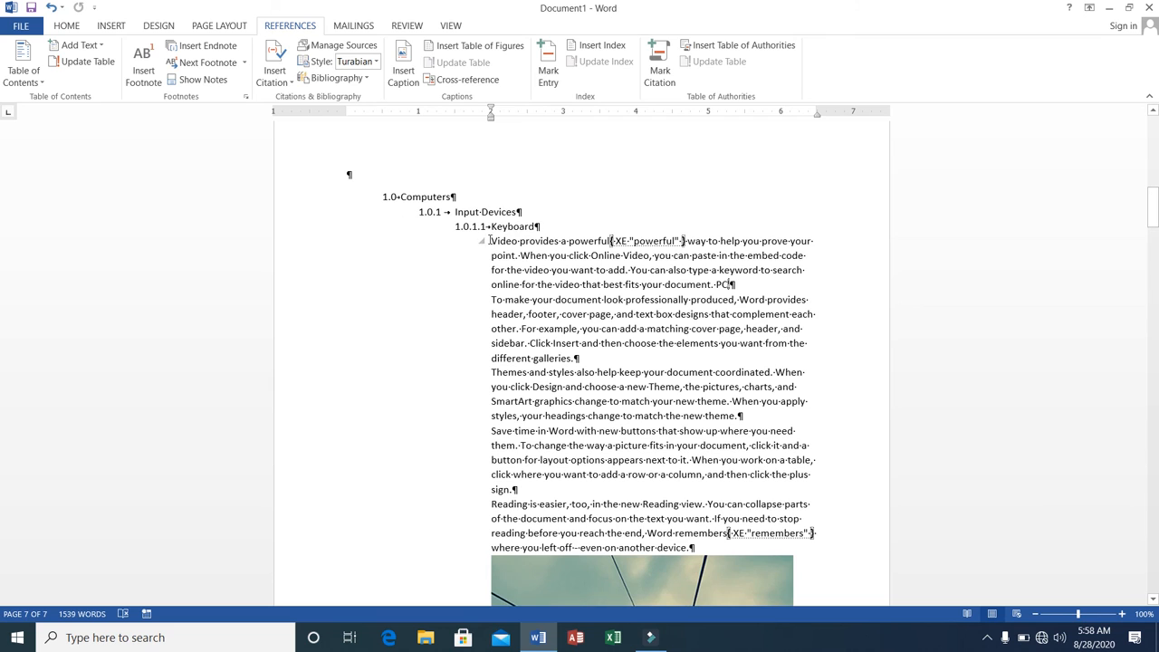
drag(488, 240, 577, 358)
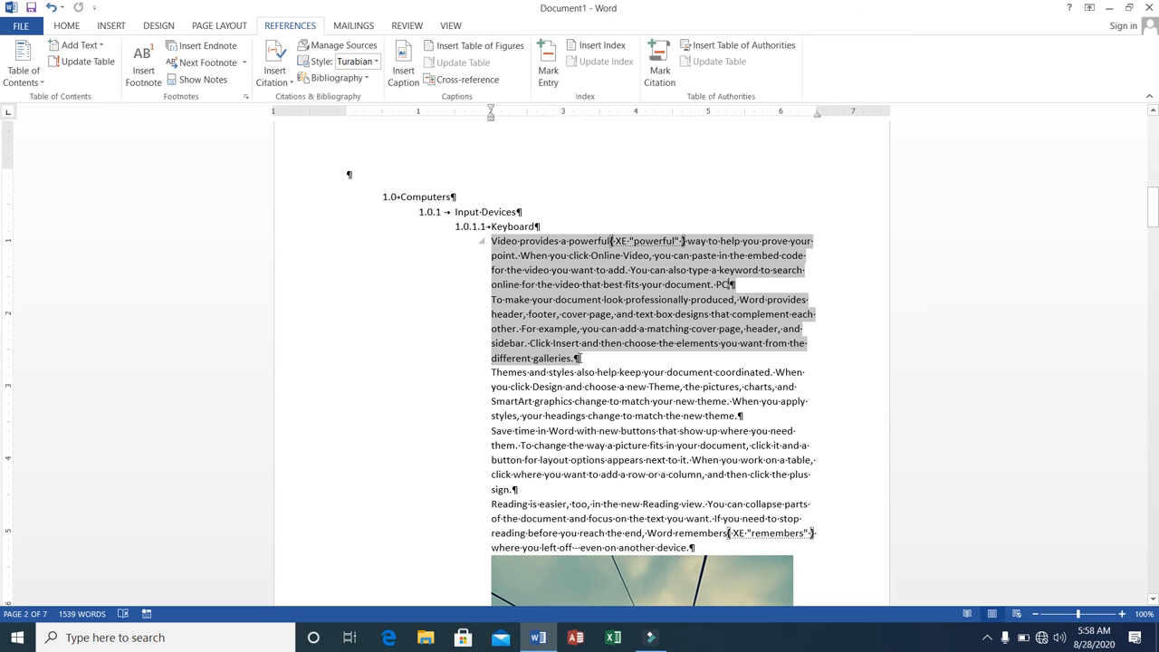
click(653, 78)
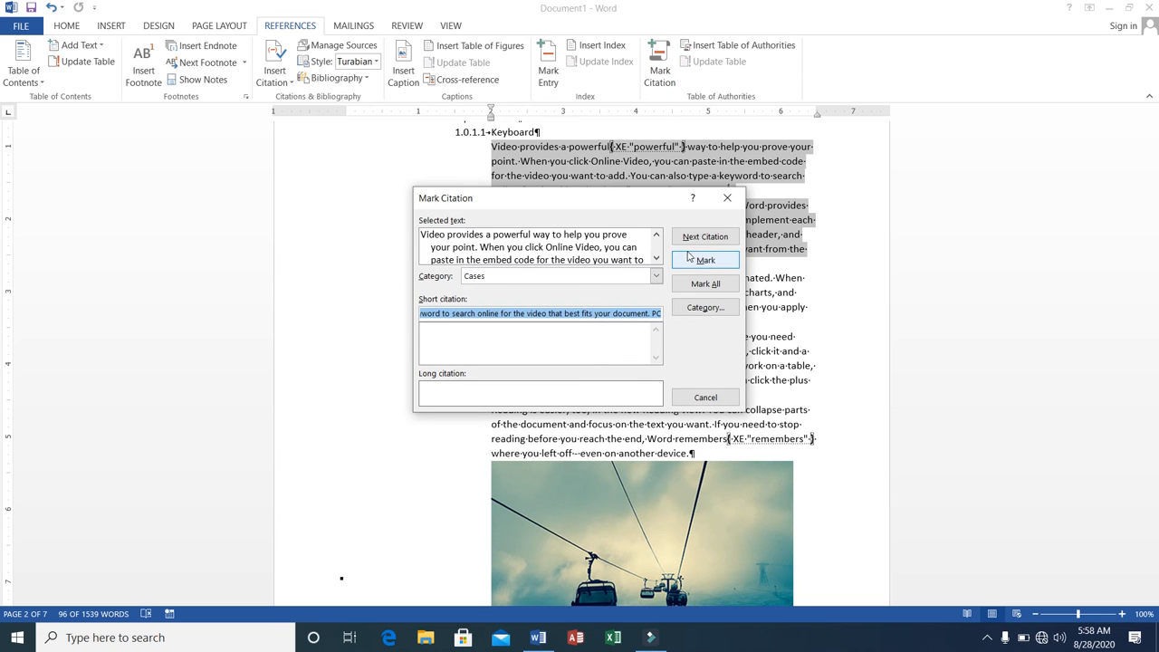
click(691, 262)
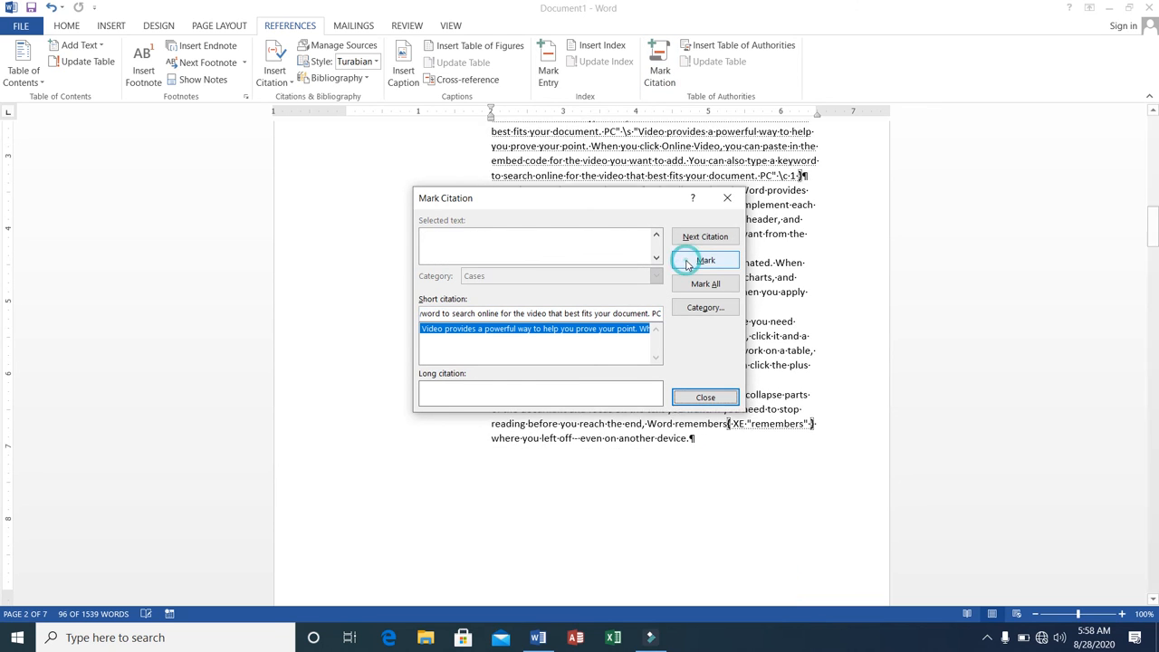
click(727, 197)
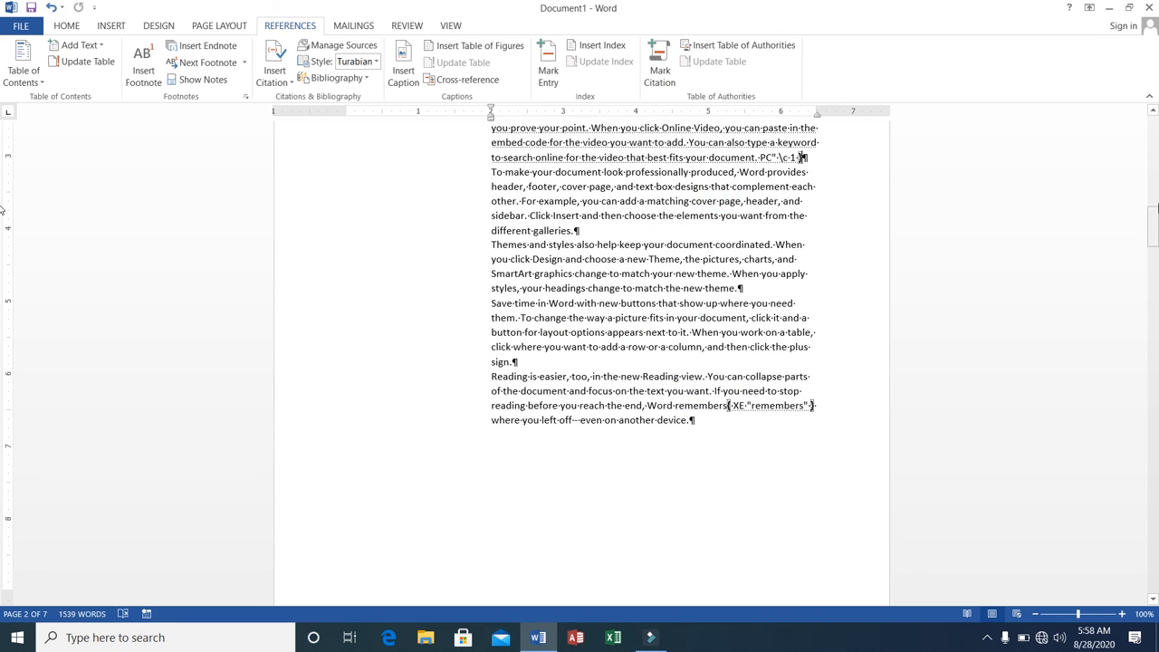
Mark the "Reading is easier" paragraph above 1.0.2 Processing Devices as a citation in the Cases category.
drag(1154, 222, 1153, 329)
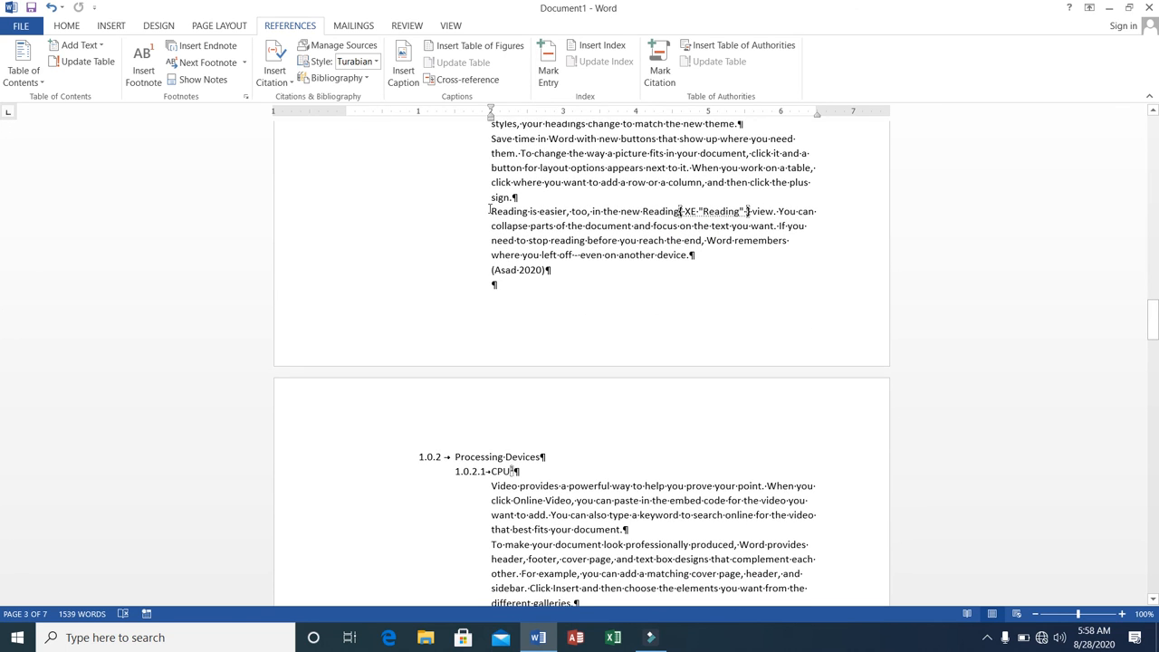
drag(489, 211, 693, 256)
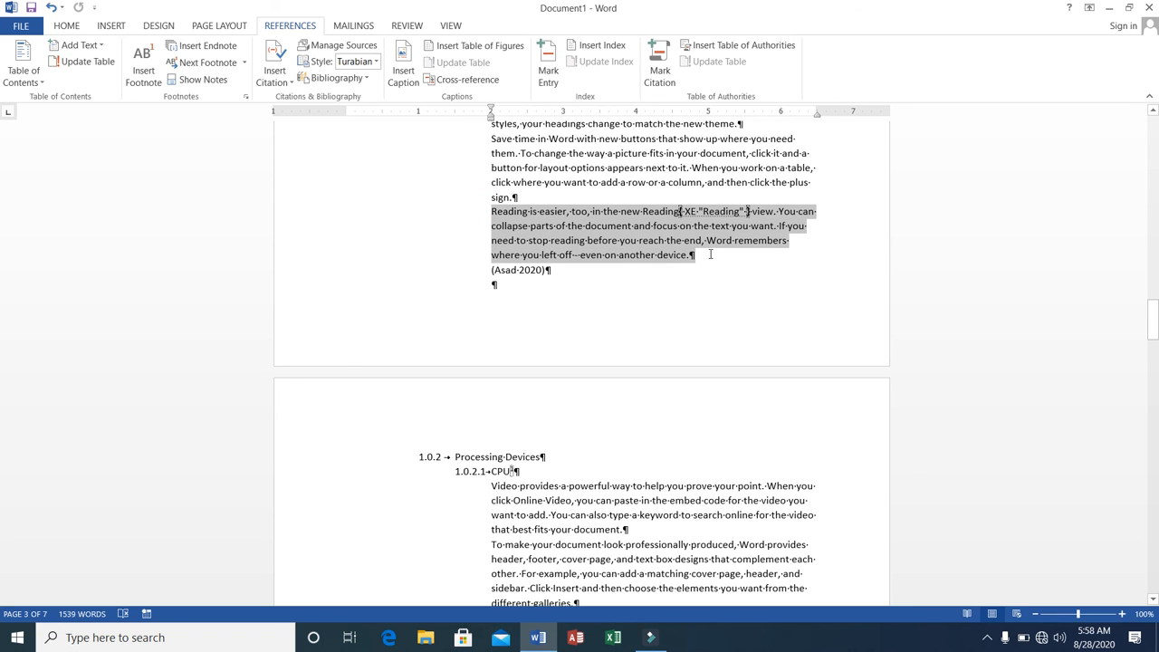
click(658, 72)
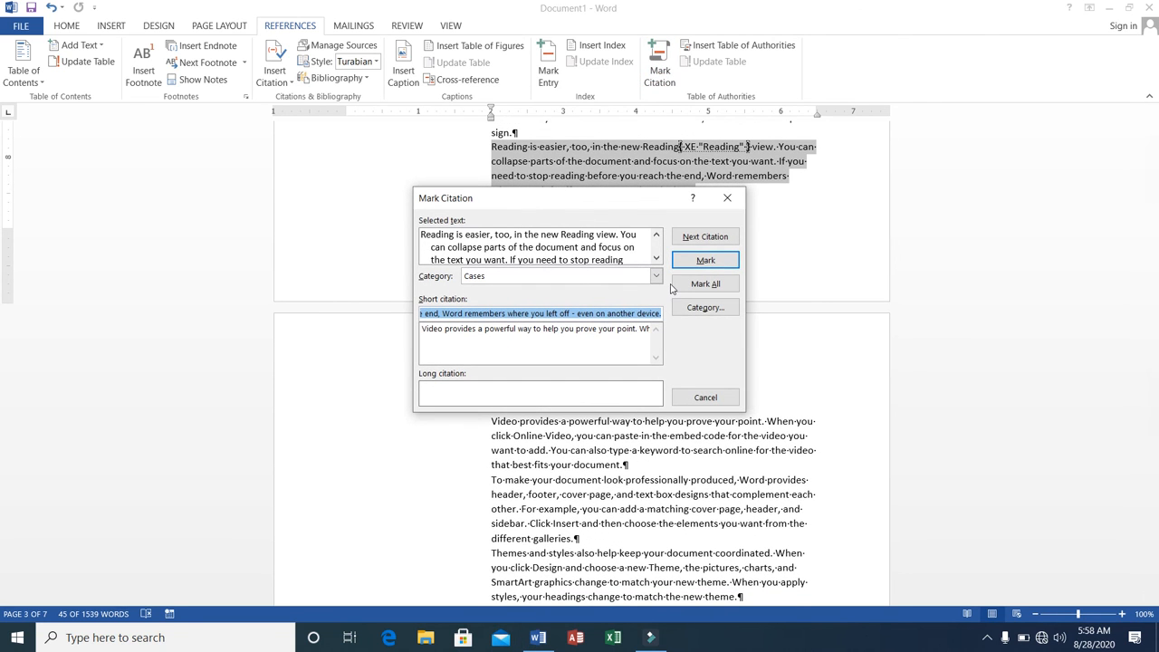
click(688, 259)
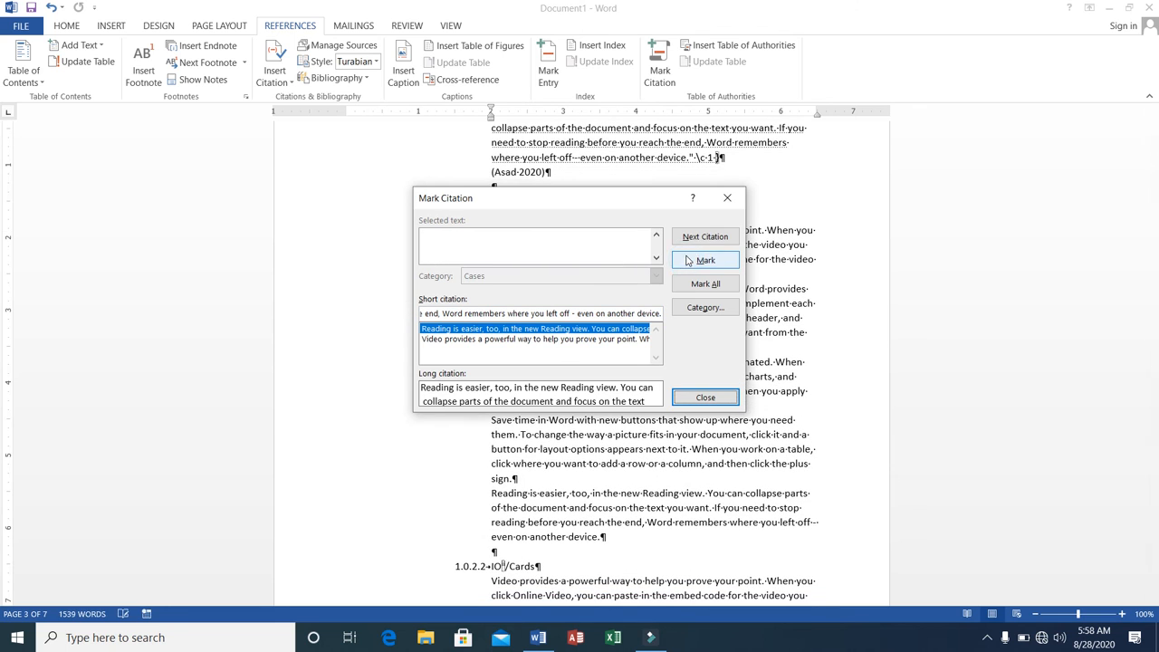
click(726, 199)
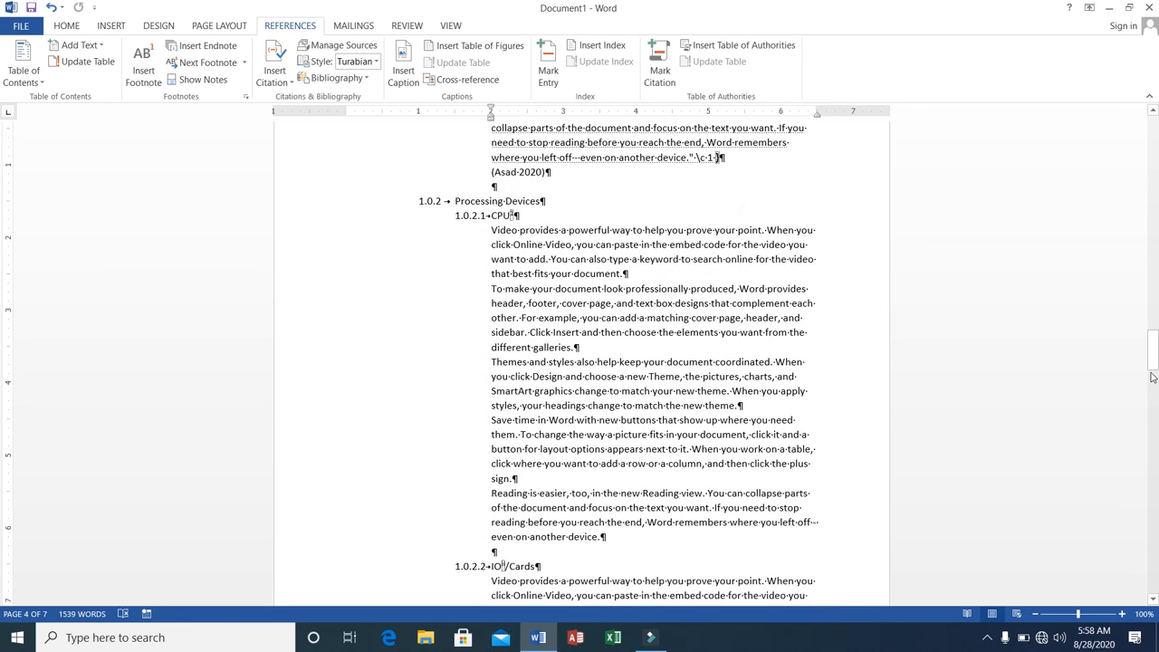
Add a blank line below the index and insert a table of authorities there for all categories with the From template format.
drag(1154, 351, 1147, 481)
drag(1148, 505, 1142, 549)
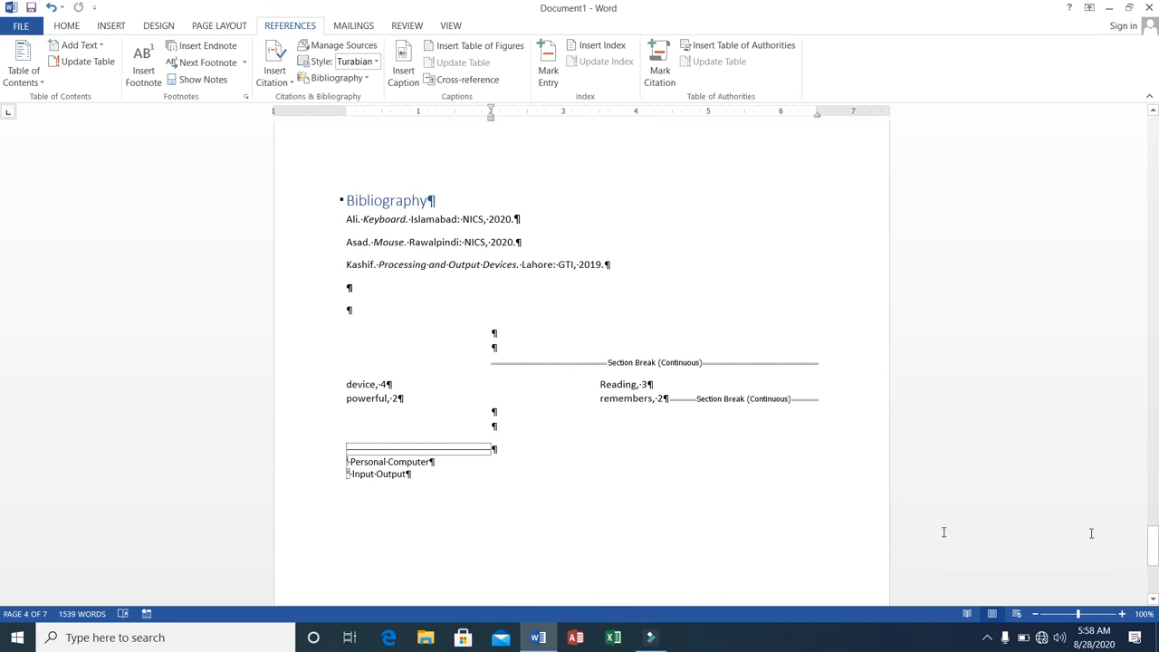
click(375, 434)
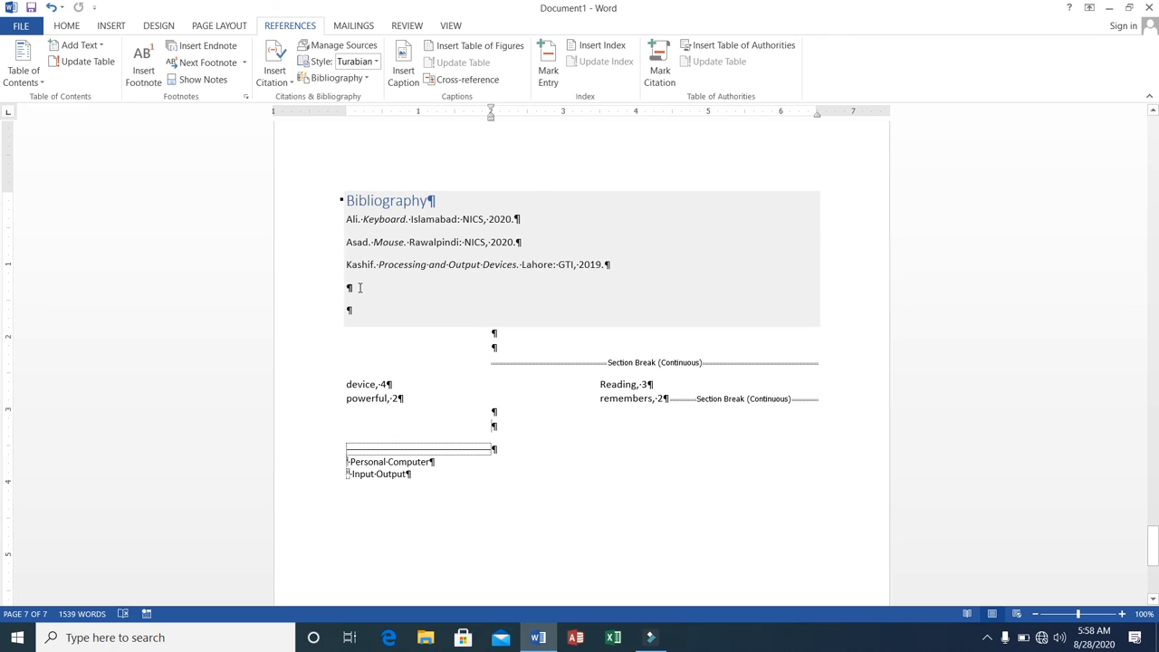
click(359, 429)
key(Return)
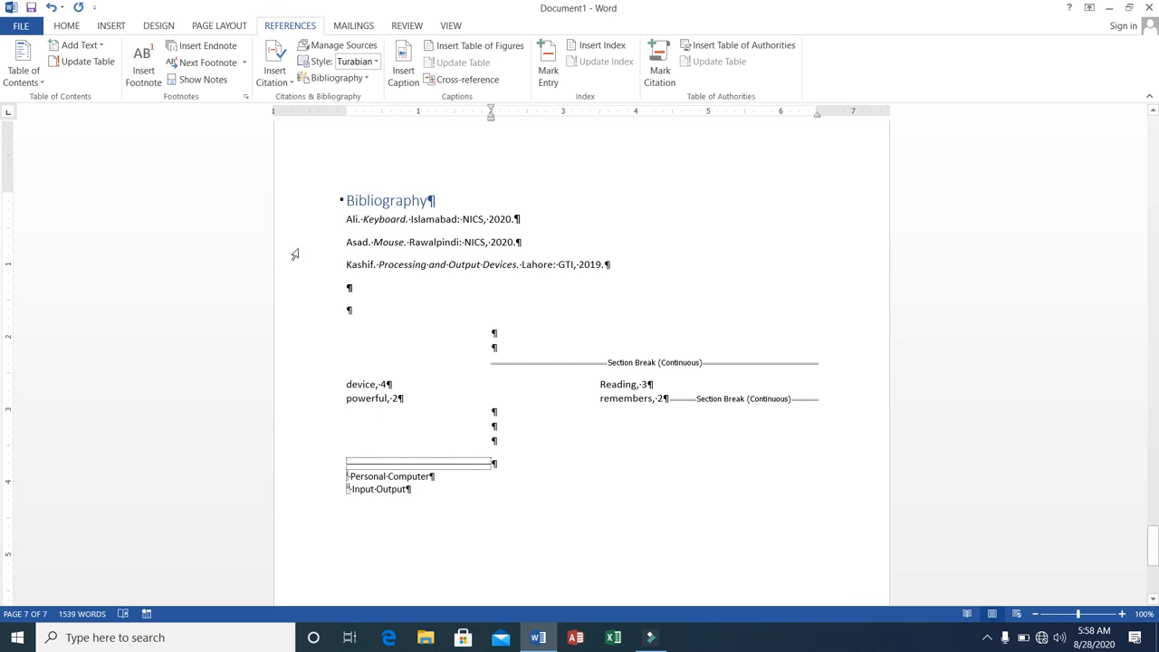
click(774, 48)
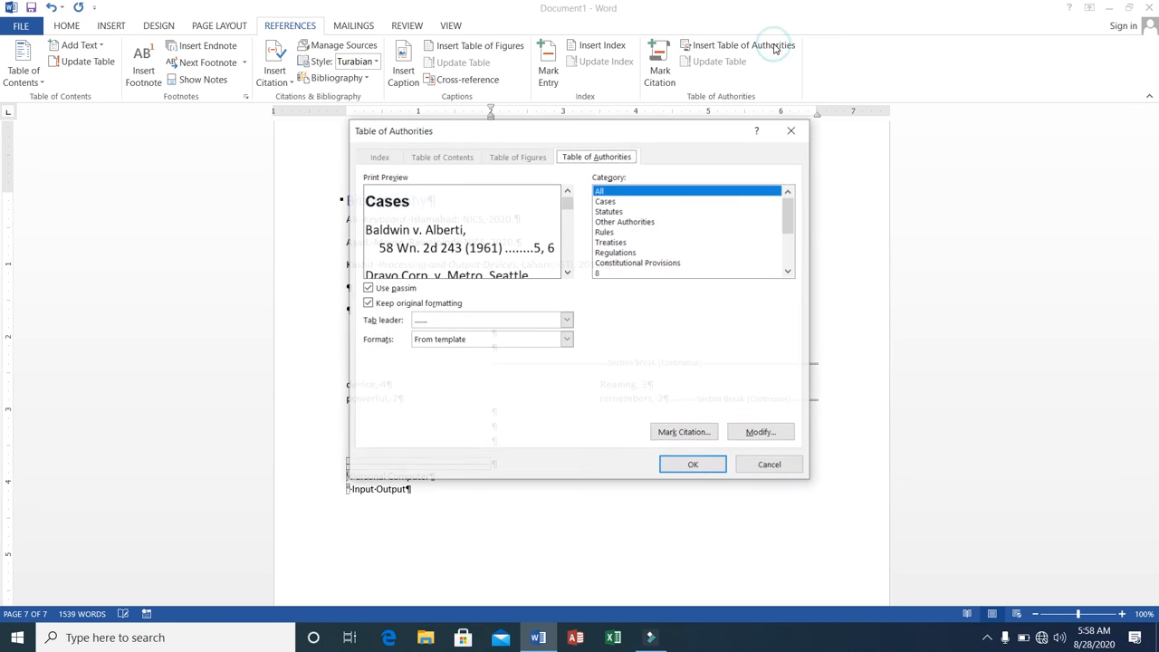
click(693, 465)
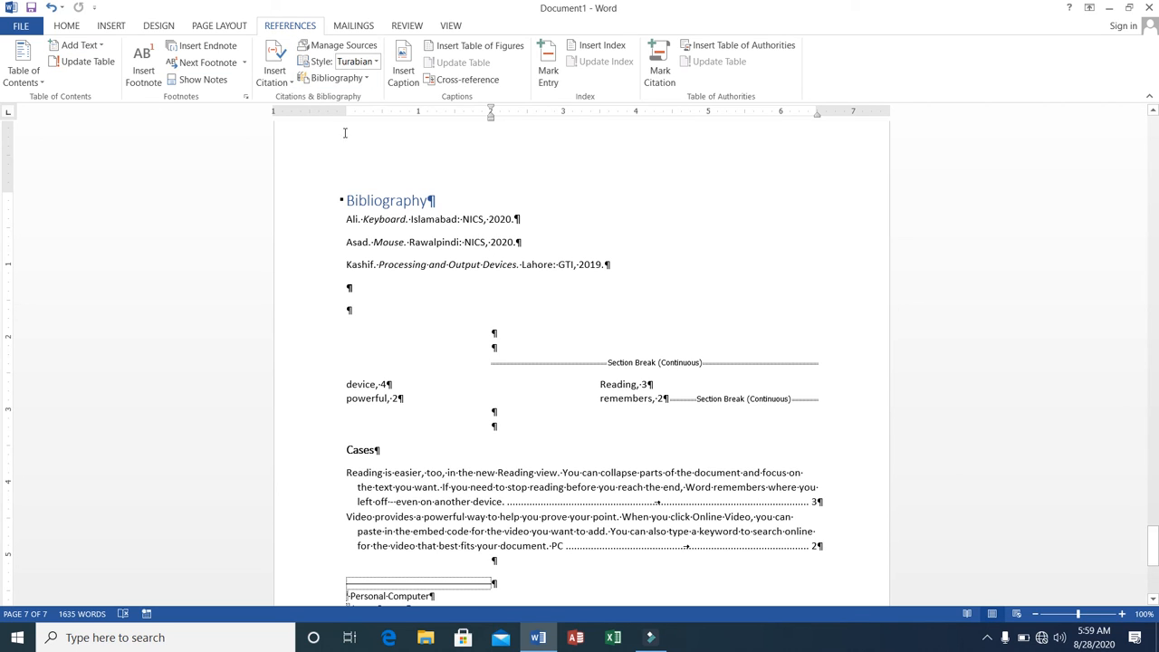
Return to the table of contents on page 1 and hide the document's formatting marks.
drag(1154, 547, 1135, 136)
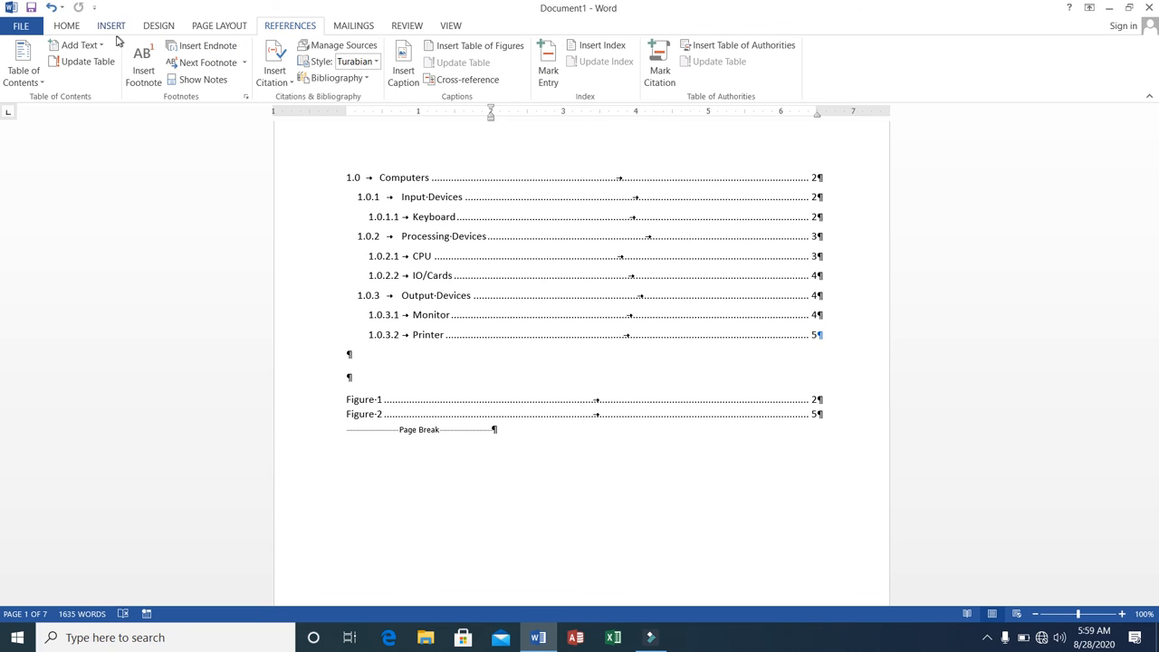
click(67, 25)
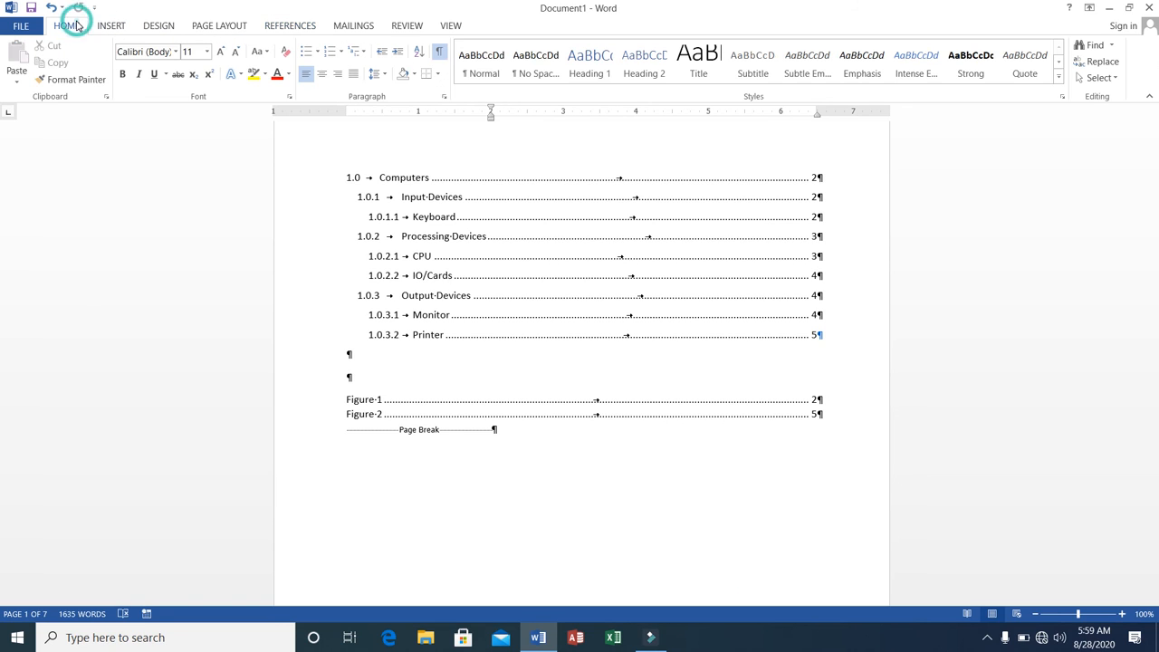
click(438, 53)
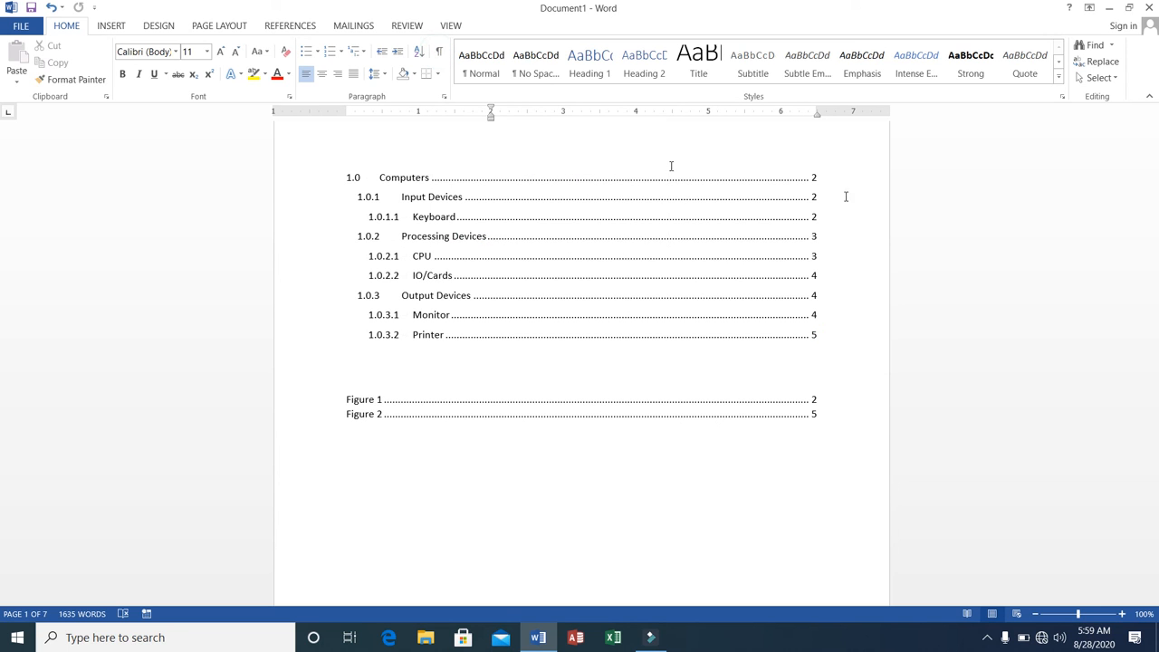
drag(1155, 161, 1151, 137)
click(281, 26)
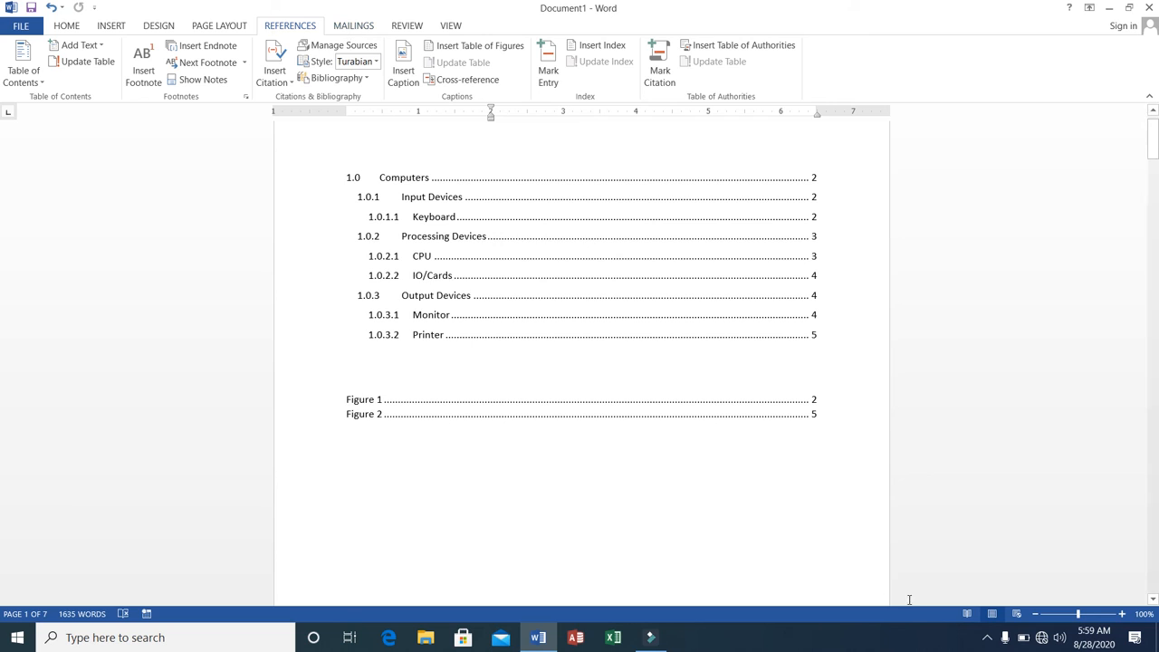
click(987, 638)
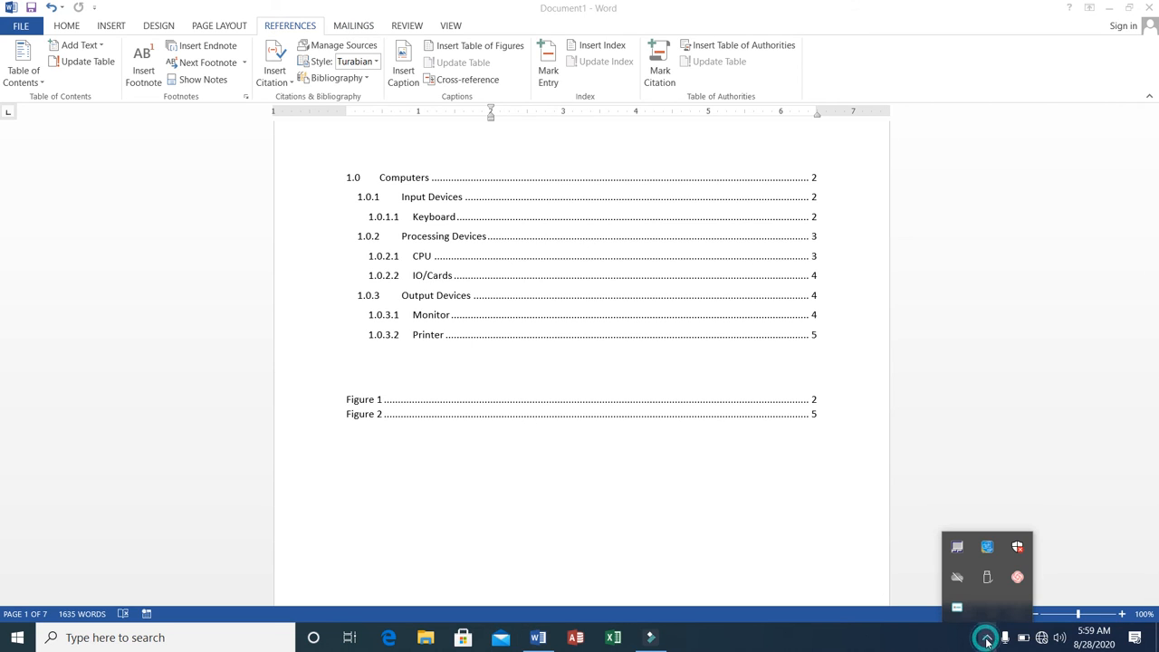
right_click(956, 607)
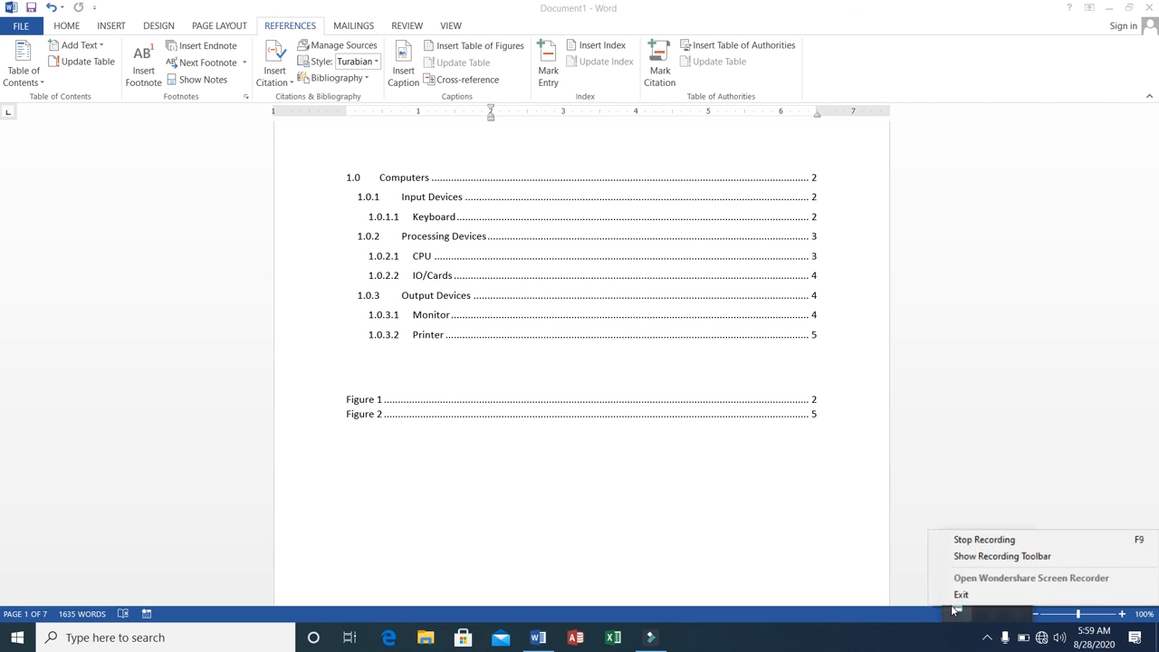